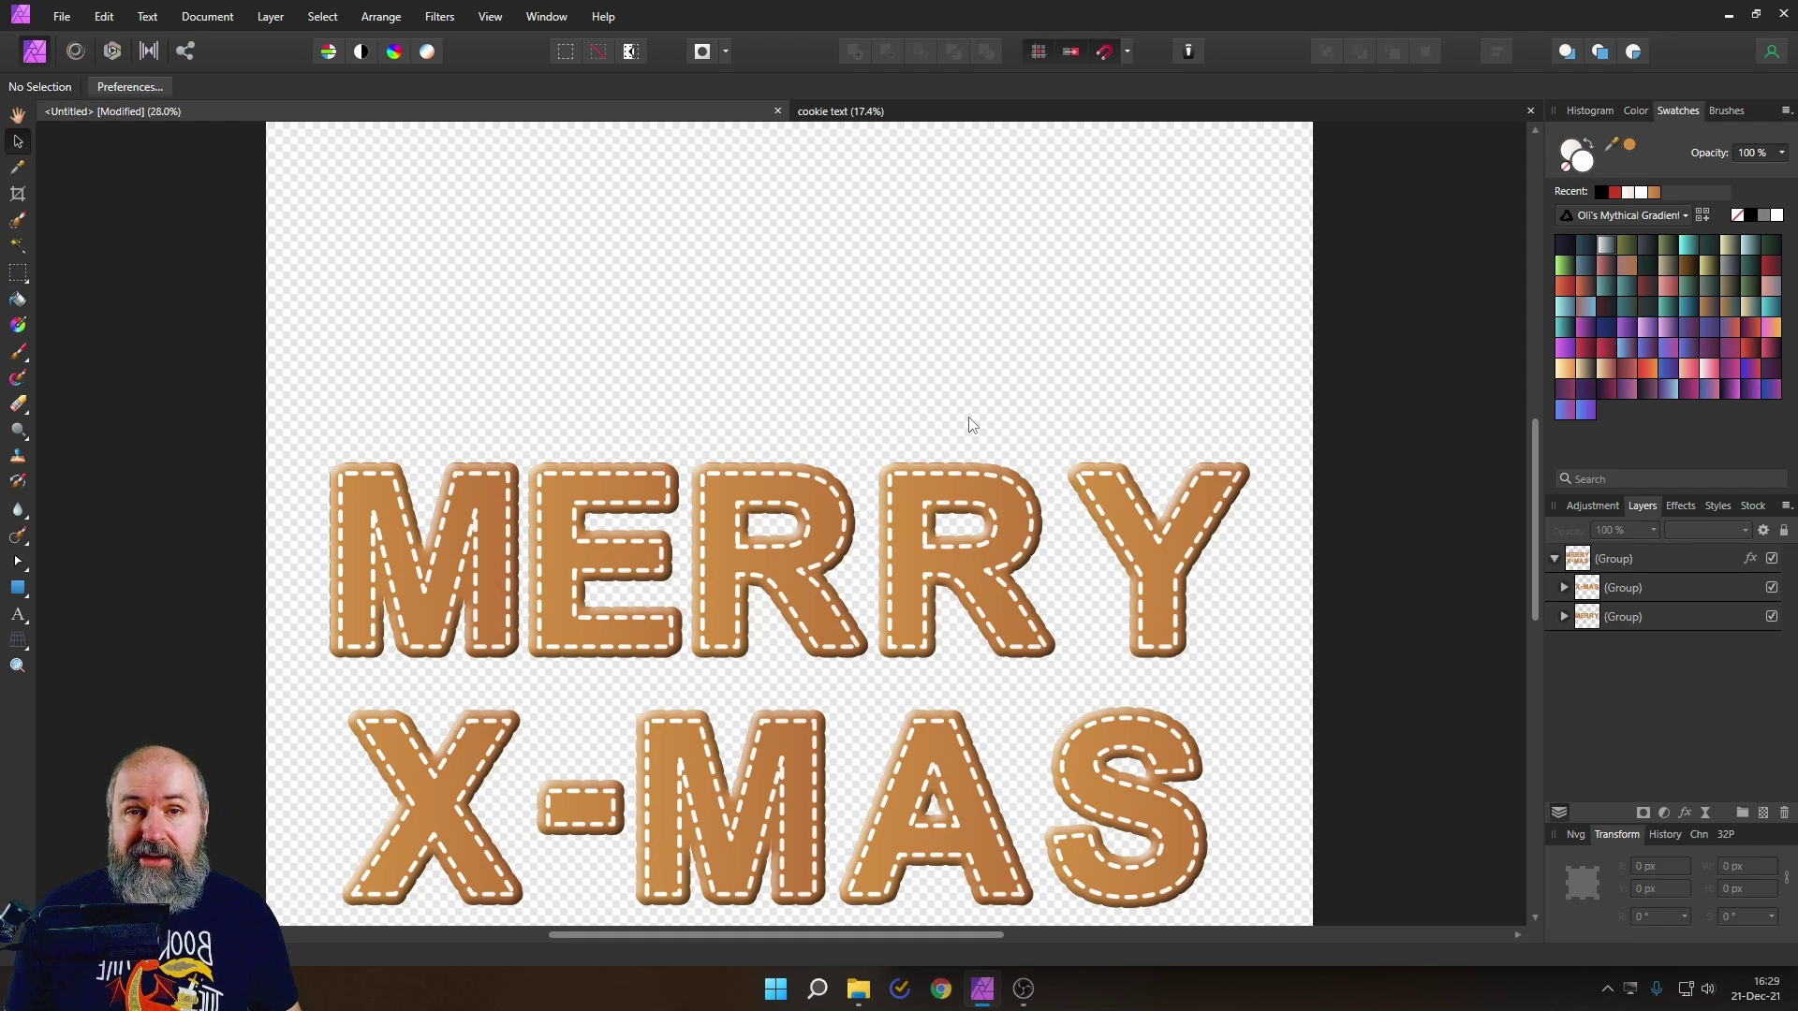
- Add a new artistic text layer reading 'M' and enlarge it to about 1155 by 1196 px
click(18, 619)
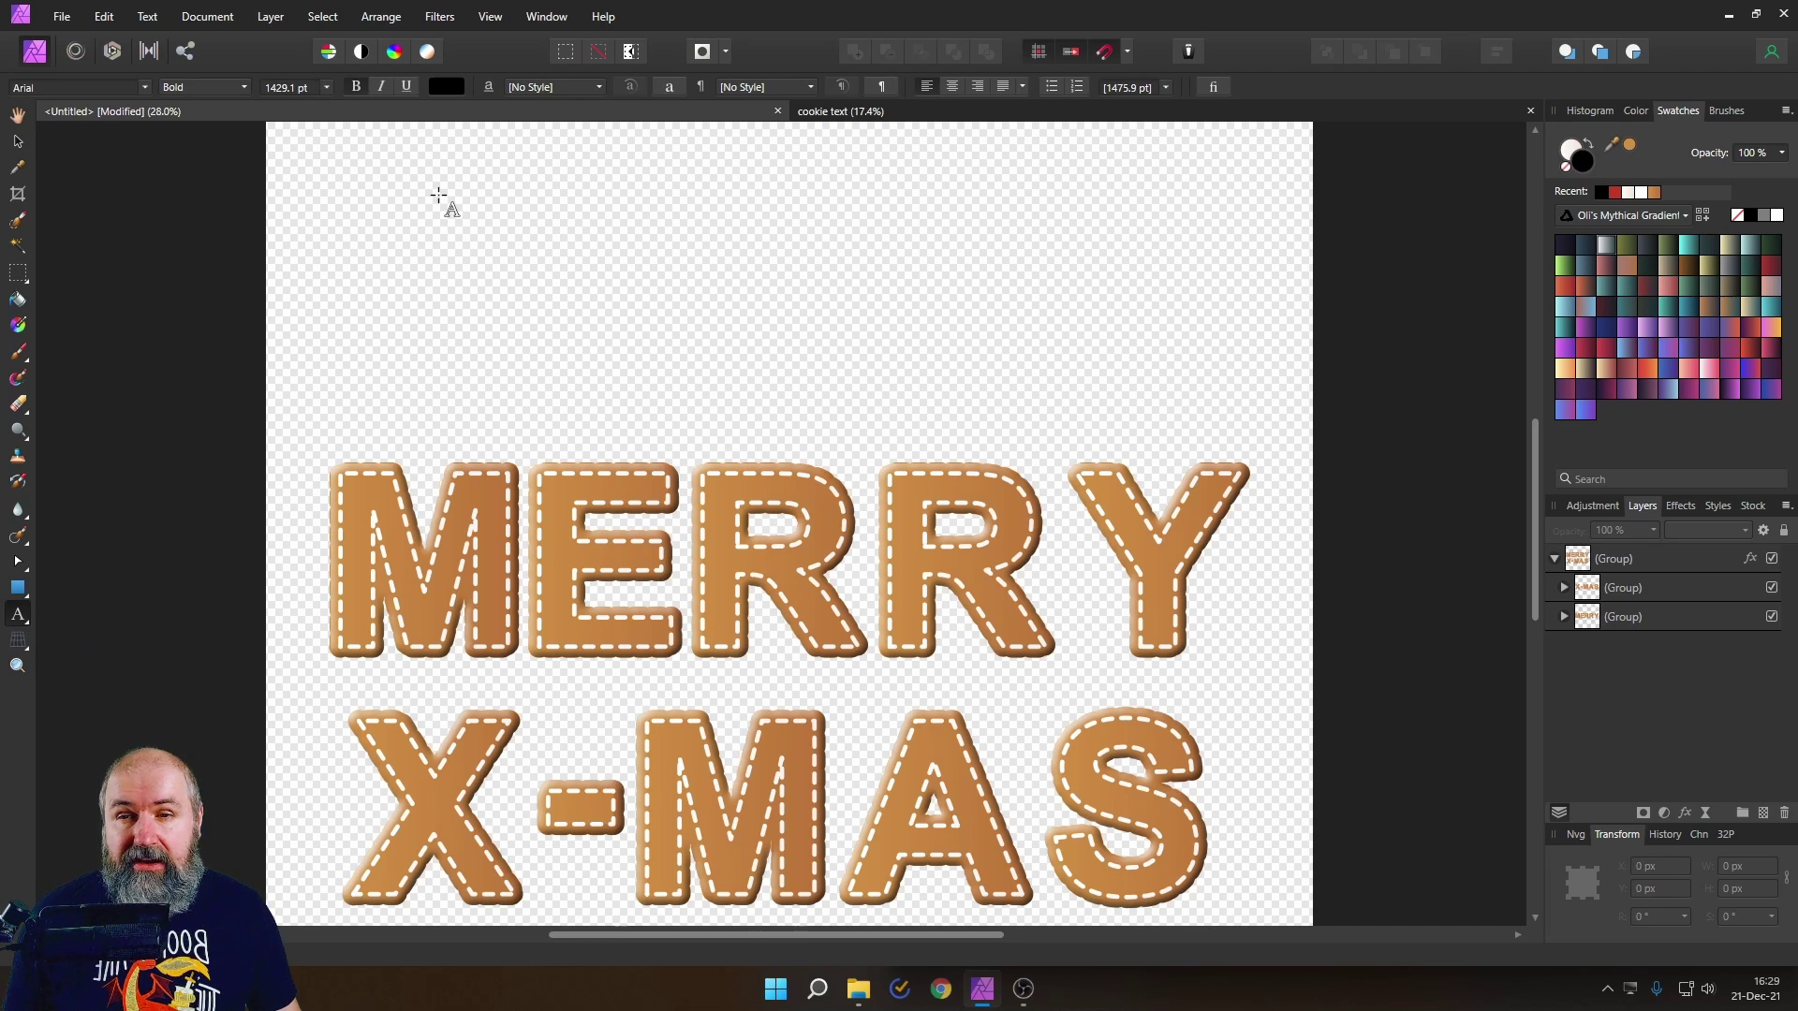
drag(440, 196, 618, 386)
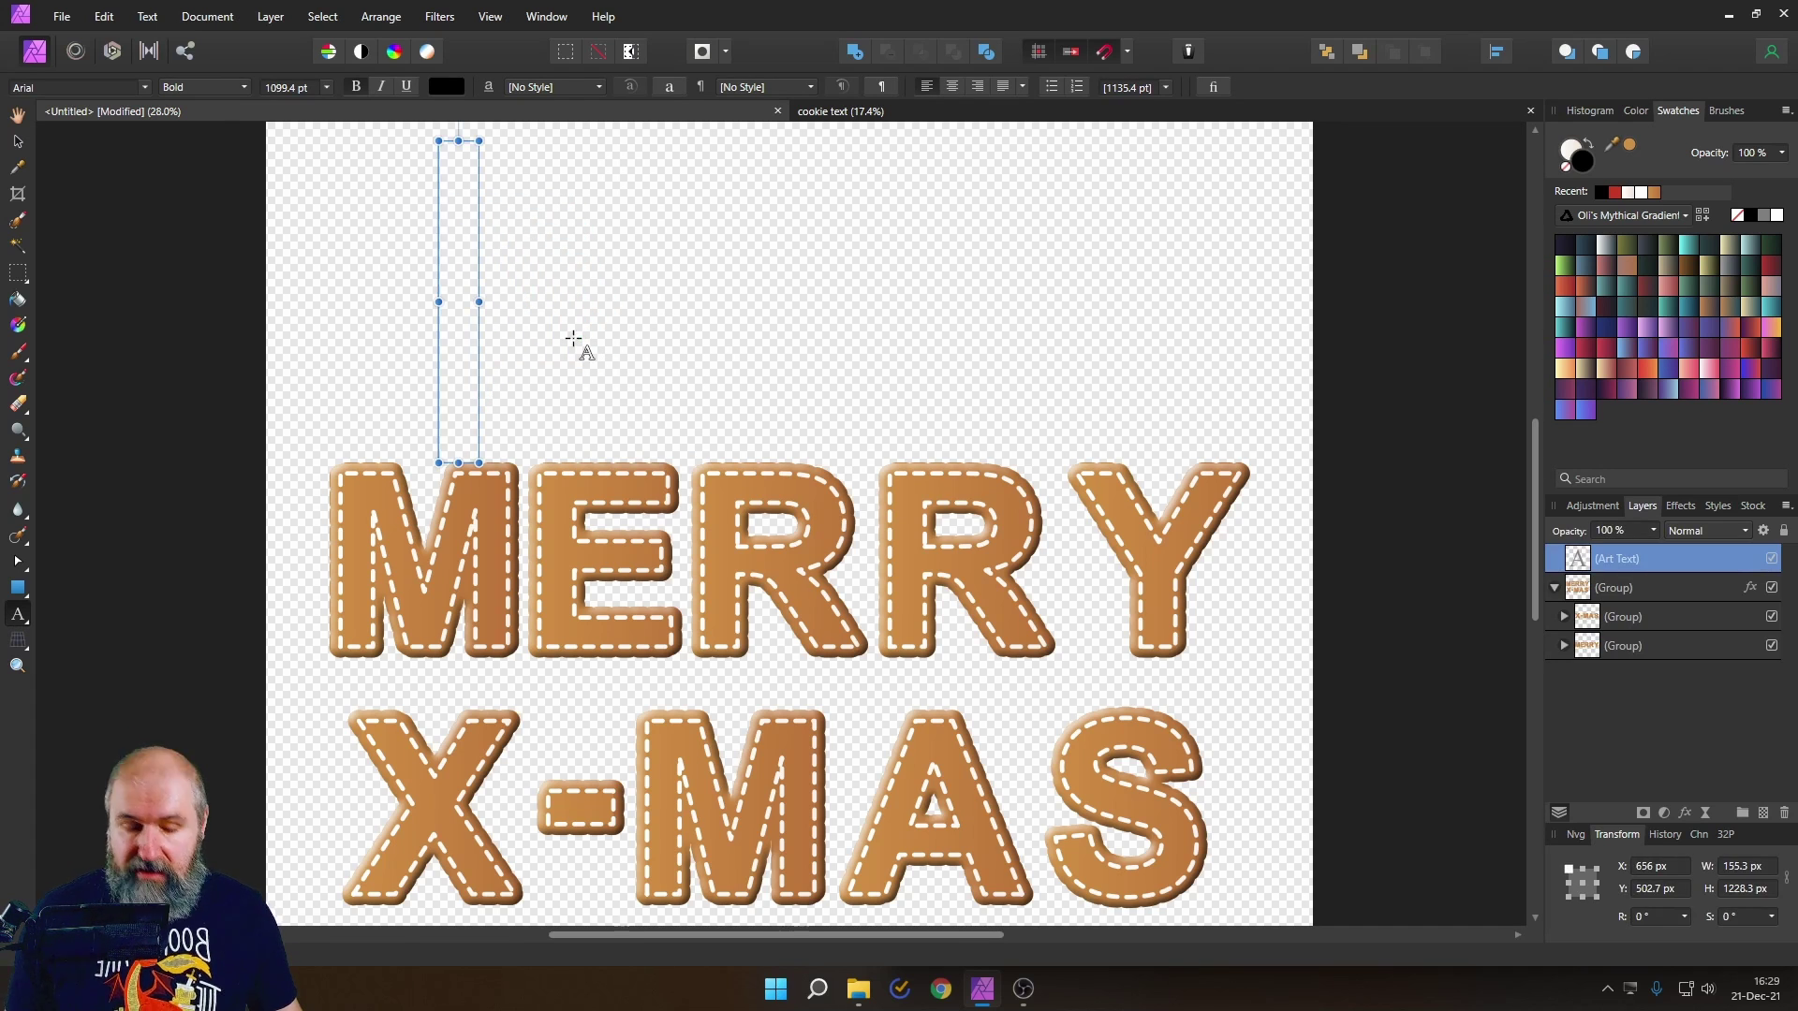
scroll(582, 349, down, 2)
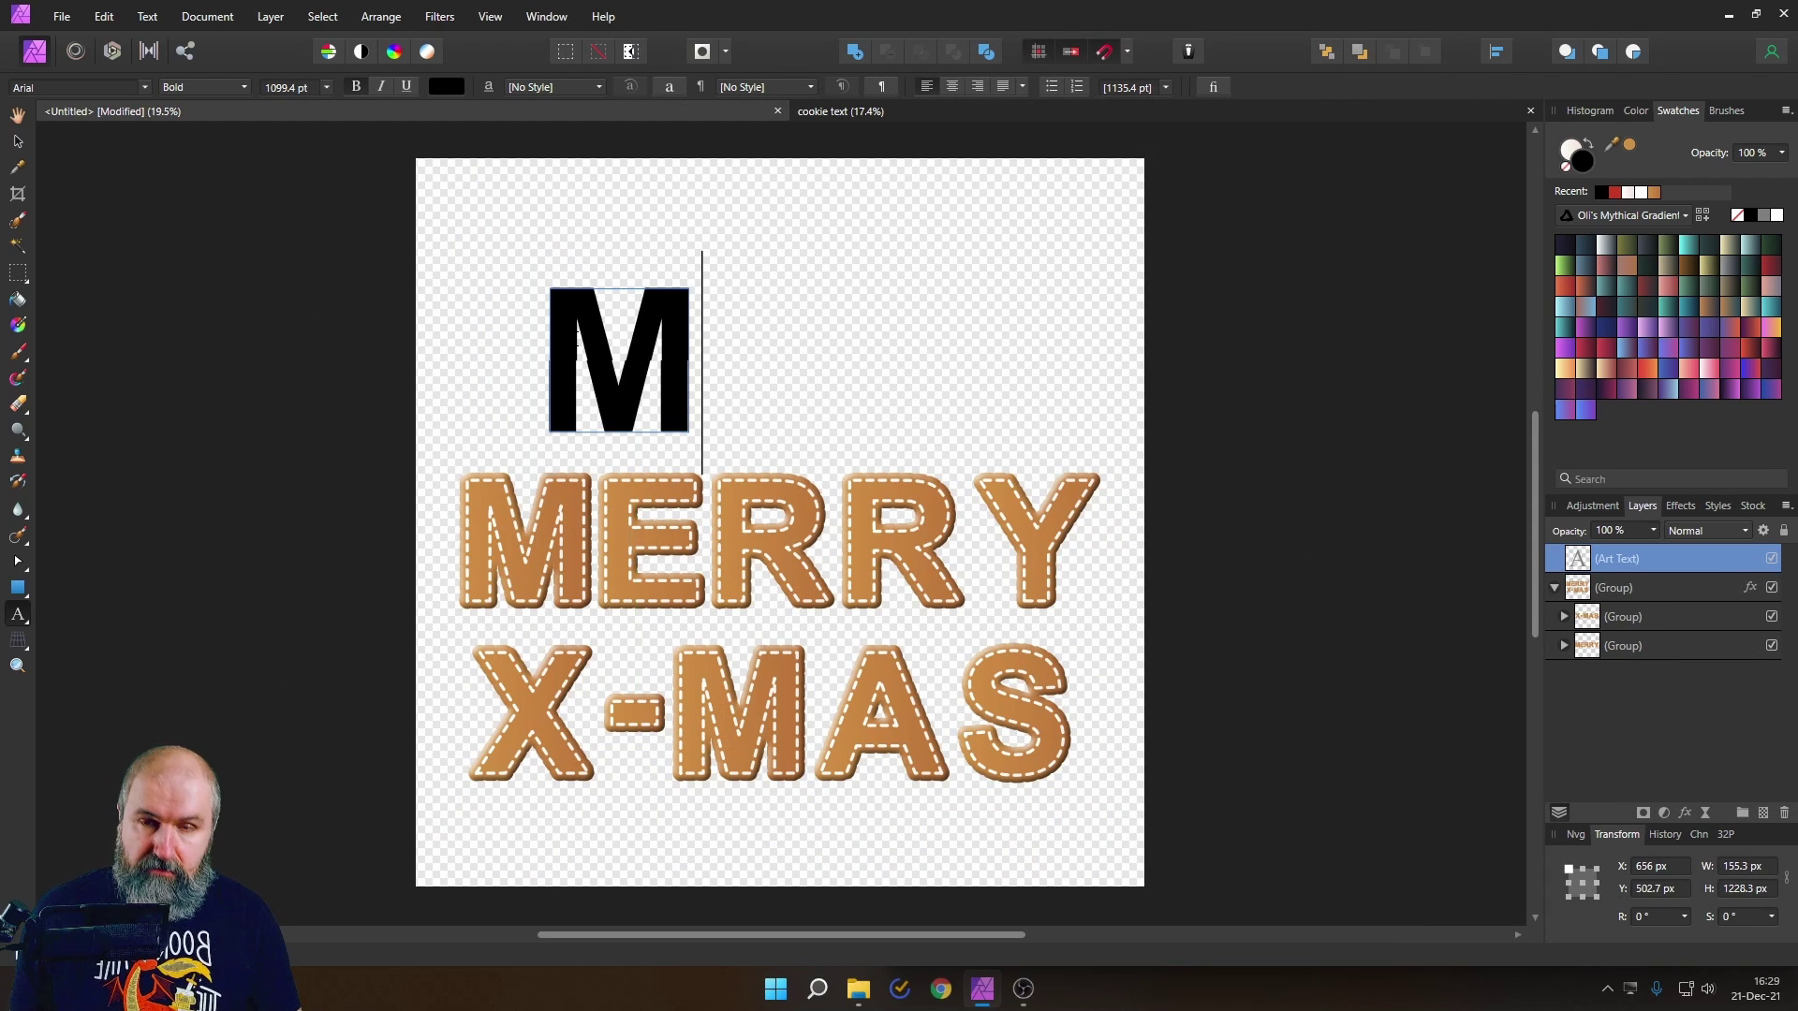
text(M)
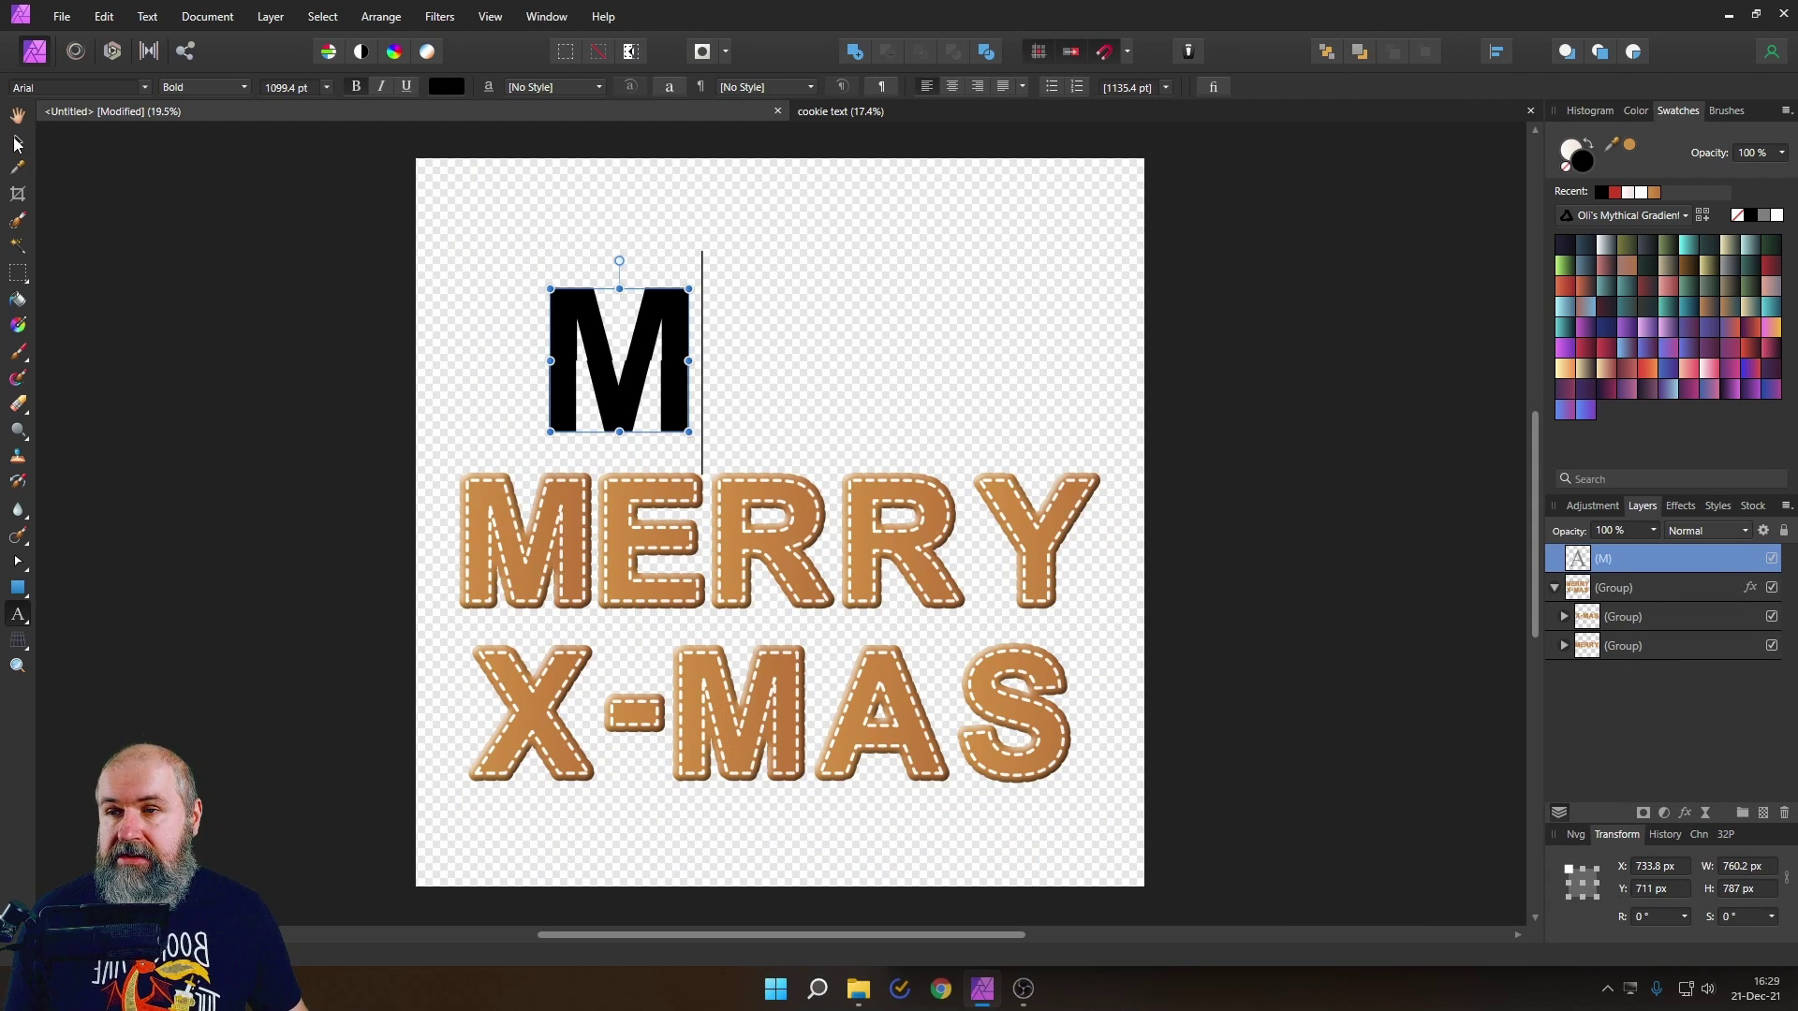
click(18, 140)
drag(692, 293, 776, 225)
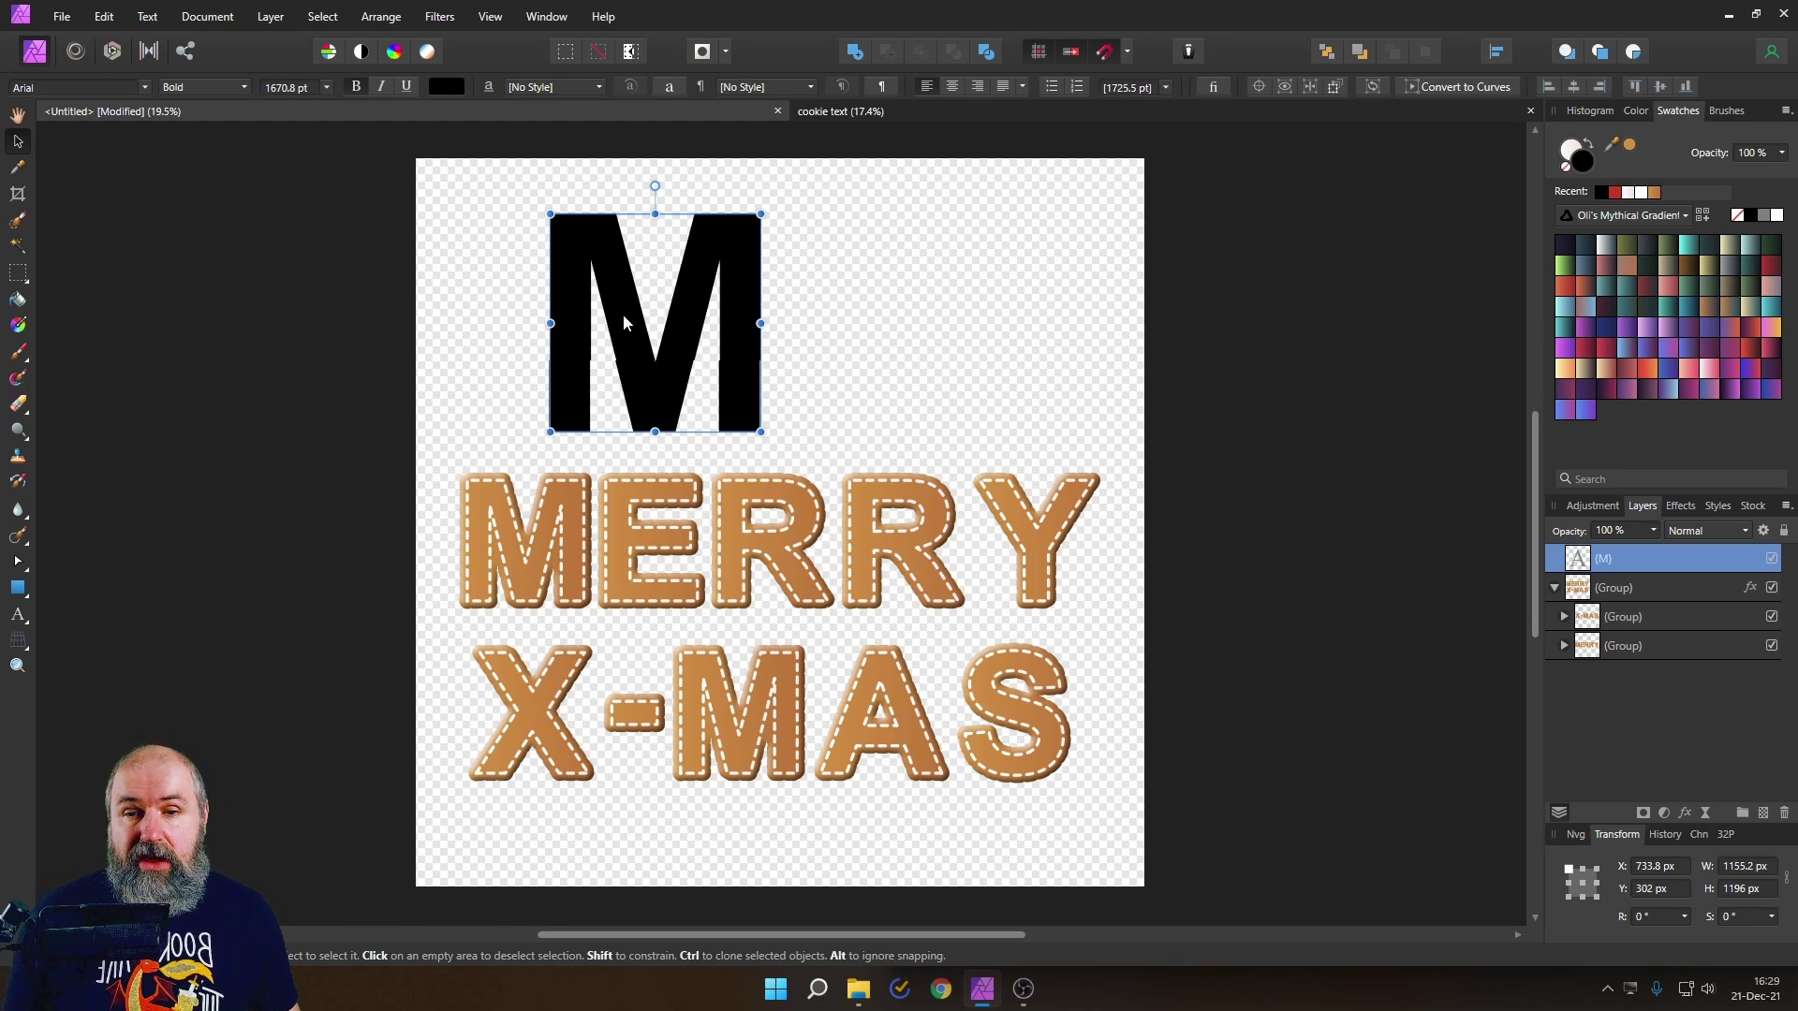
- Switch the M's text colour to a gradient and set its end stop to a brown sampled from the cookie letters
click(446, 88)
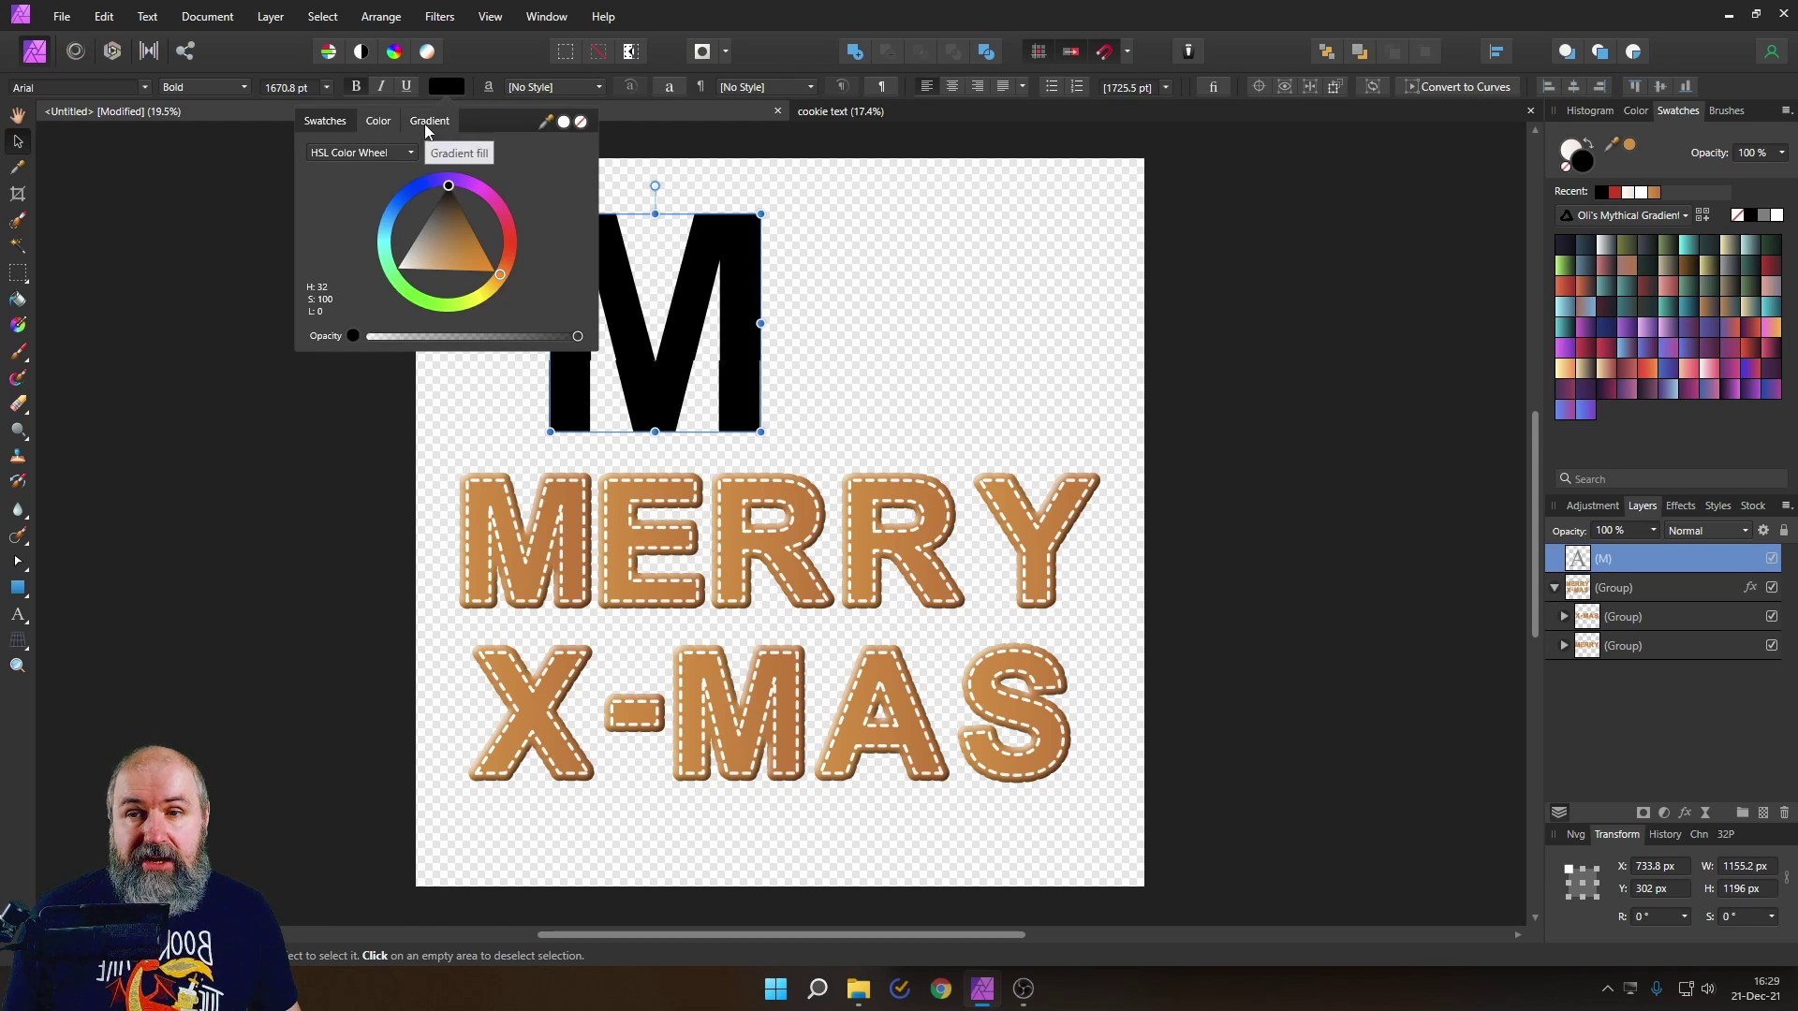
click(426, 123)
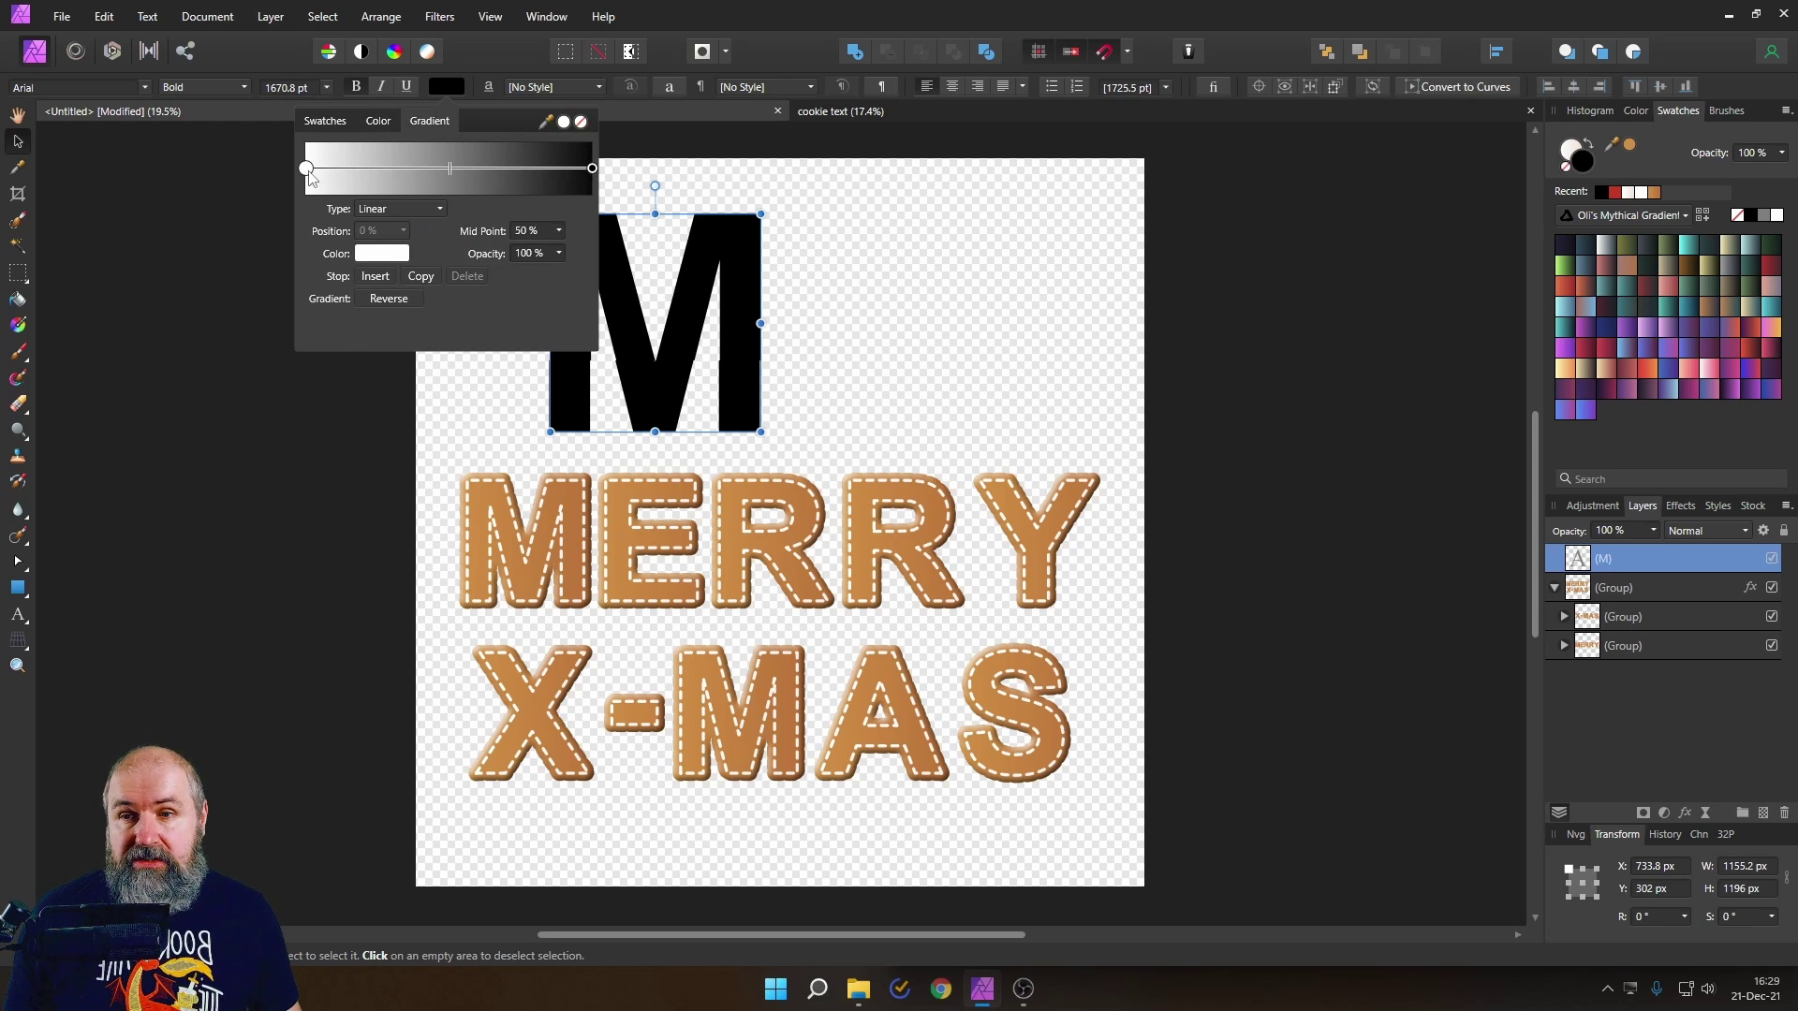
click(593, 169)
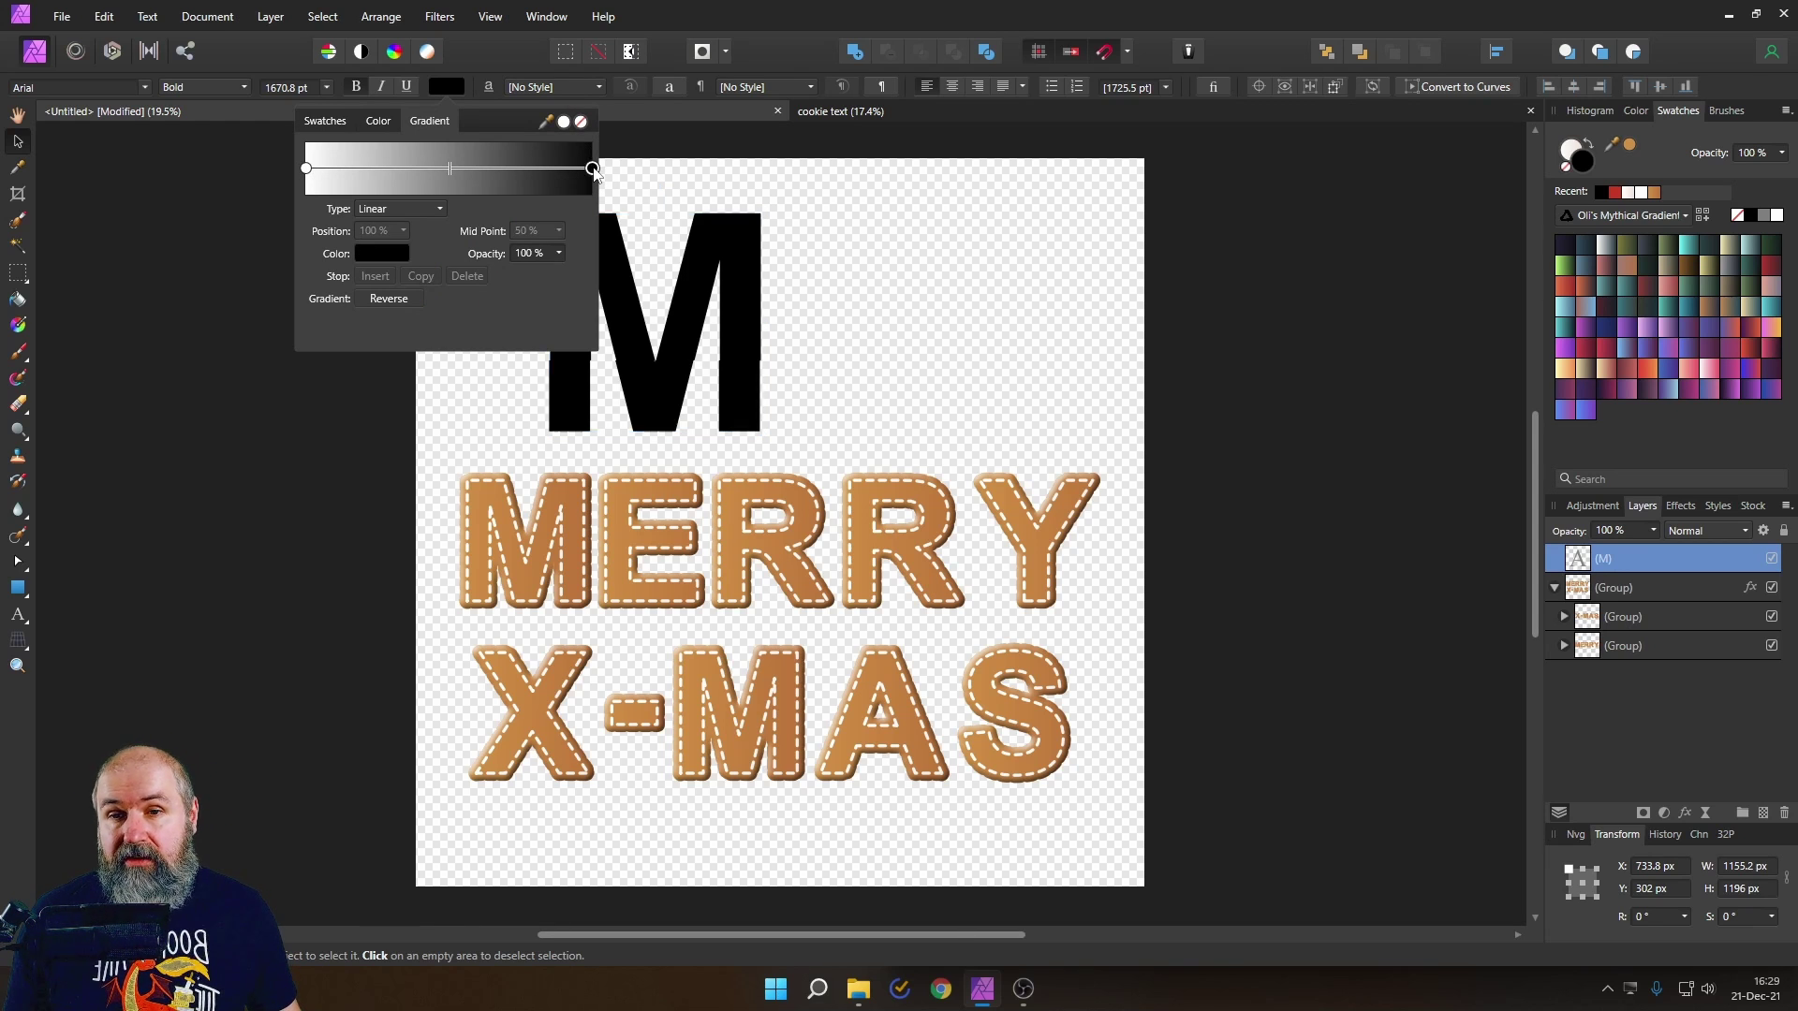
click(395, 251)
drag(485, 290, 580, 503)
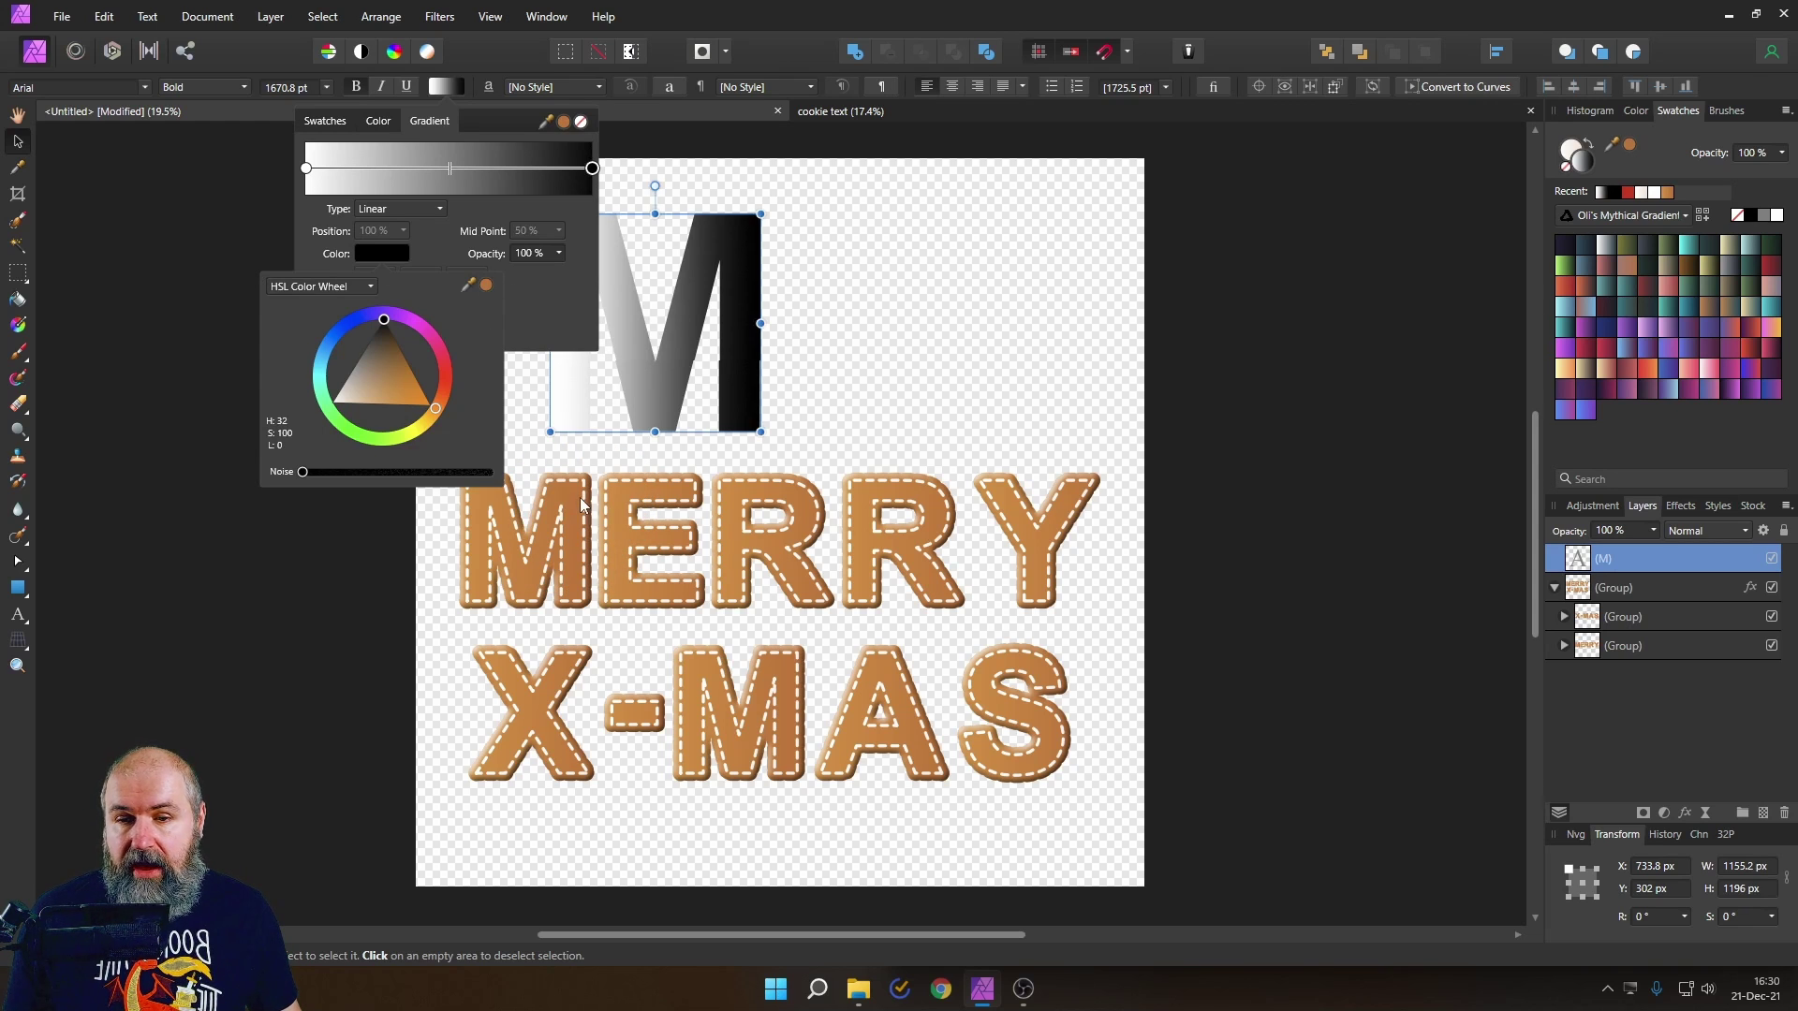
click(484, 285)
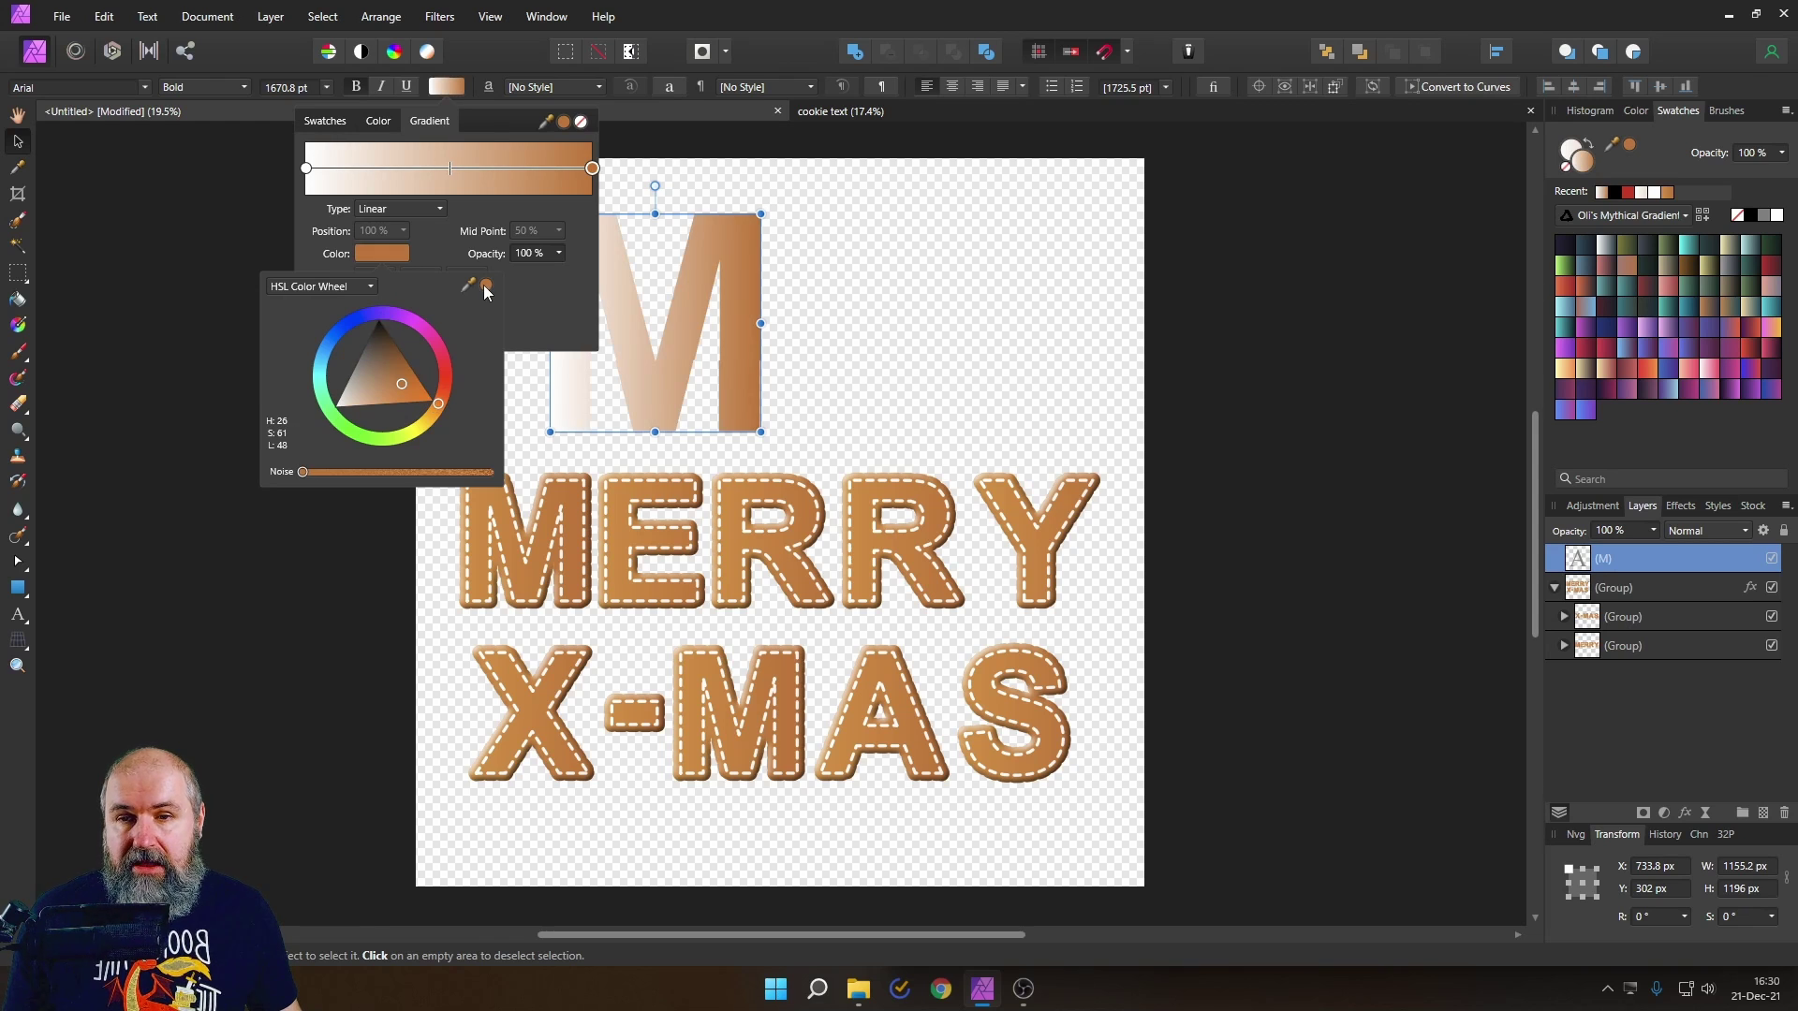
click(549, 294)
- Set the gradient's start stop to a lighter sampled brown and resample the darker brown for the end stop
click(306, 168)
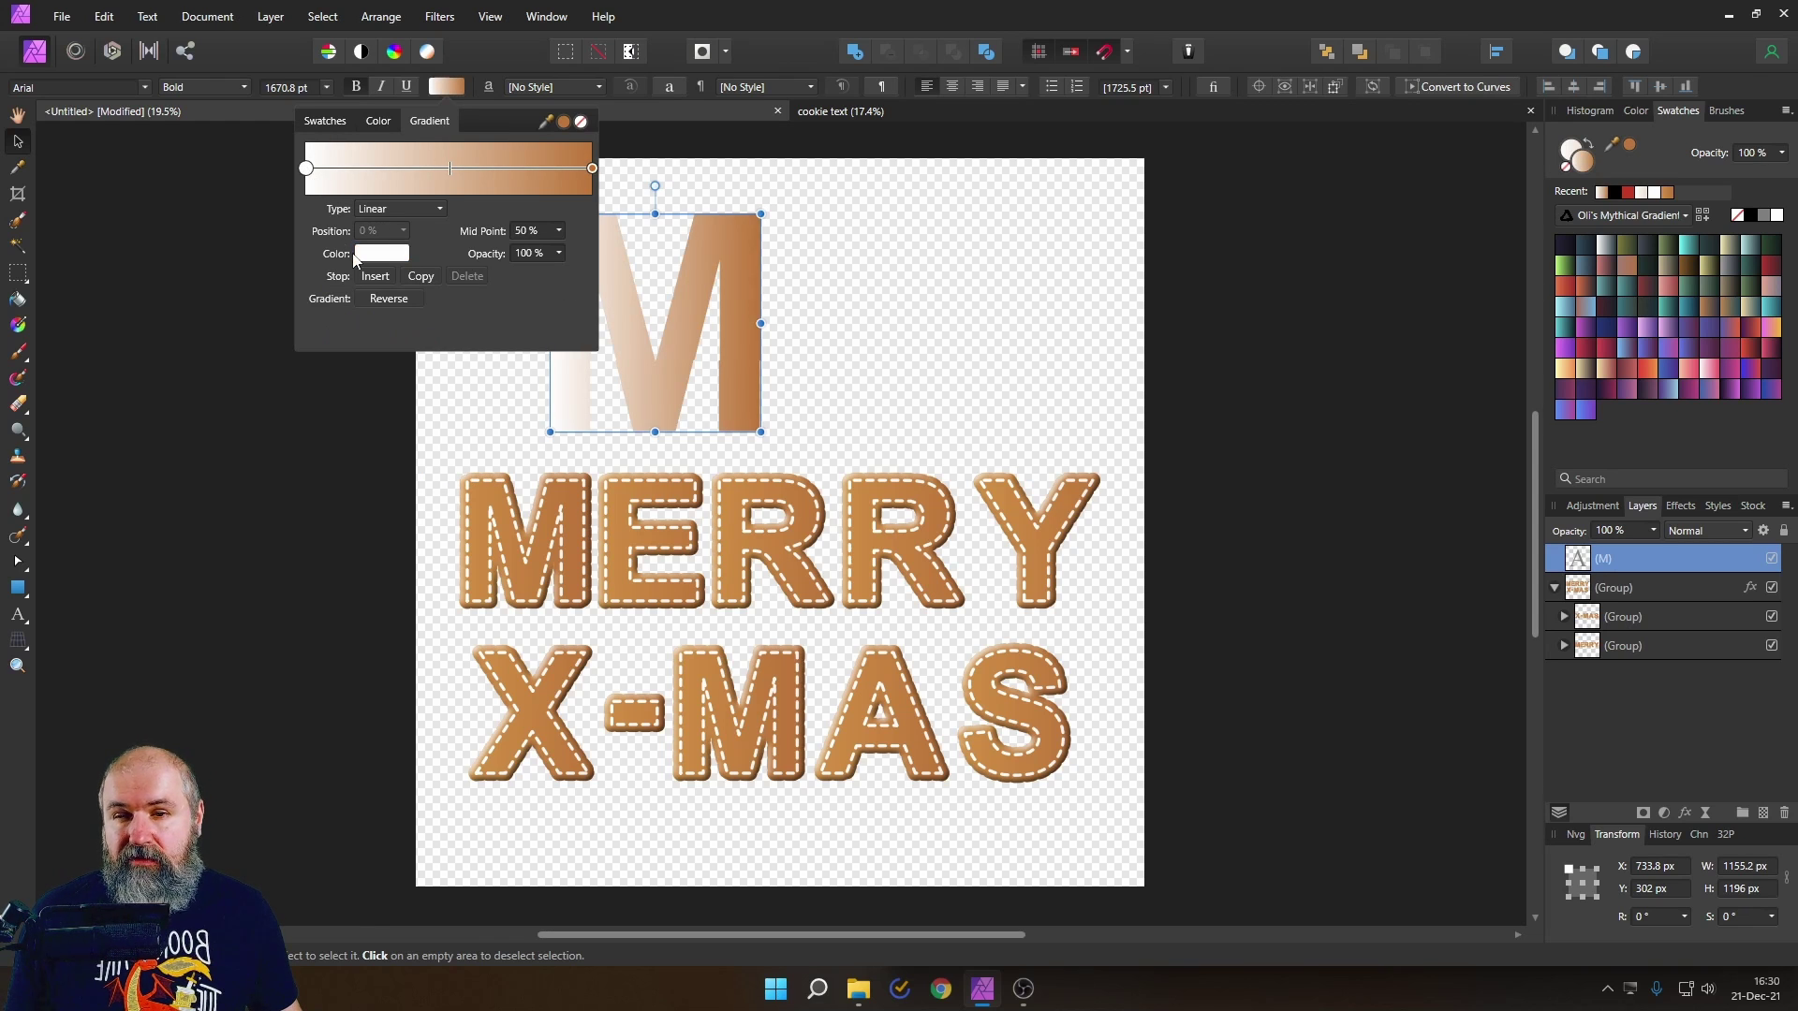
click(379, 253)
drag(486, 285, 470, 511)
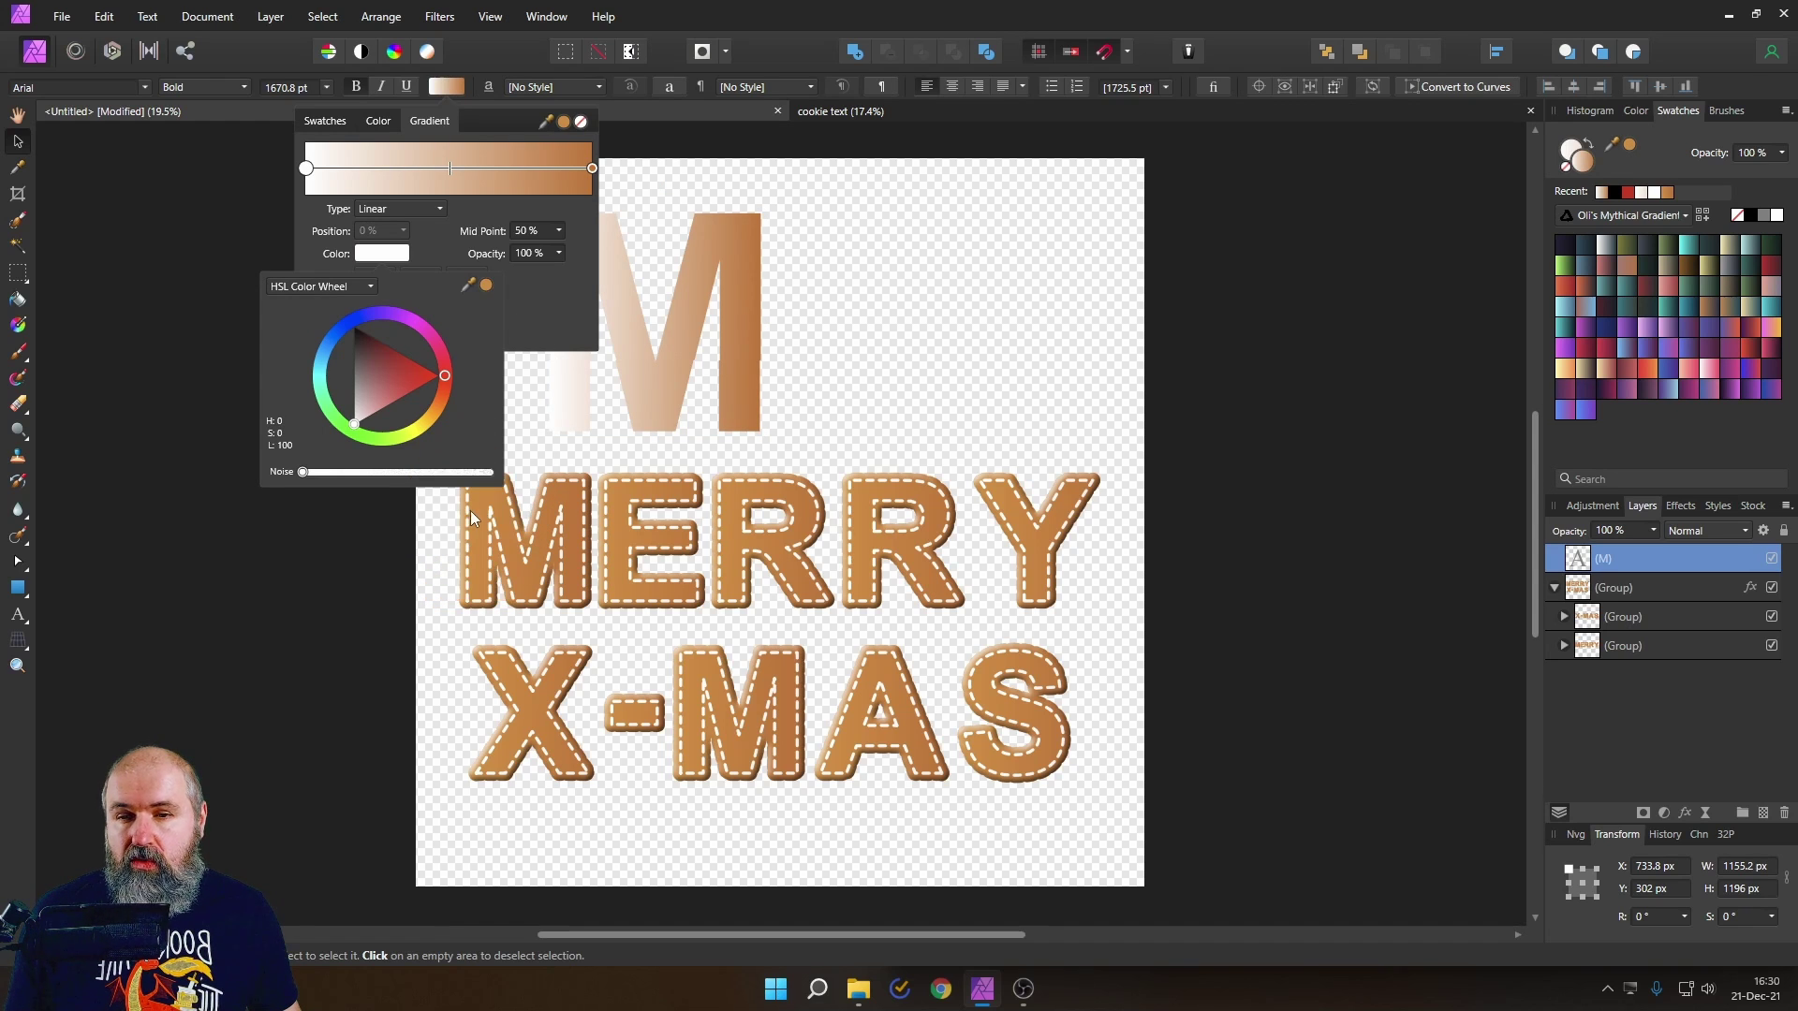
click(487, 284)
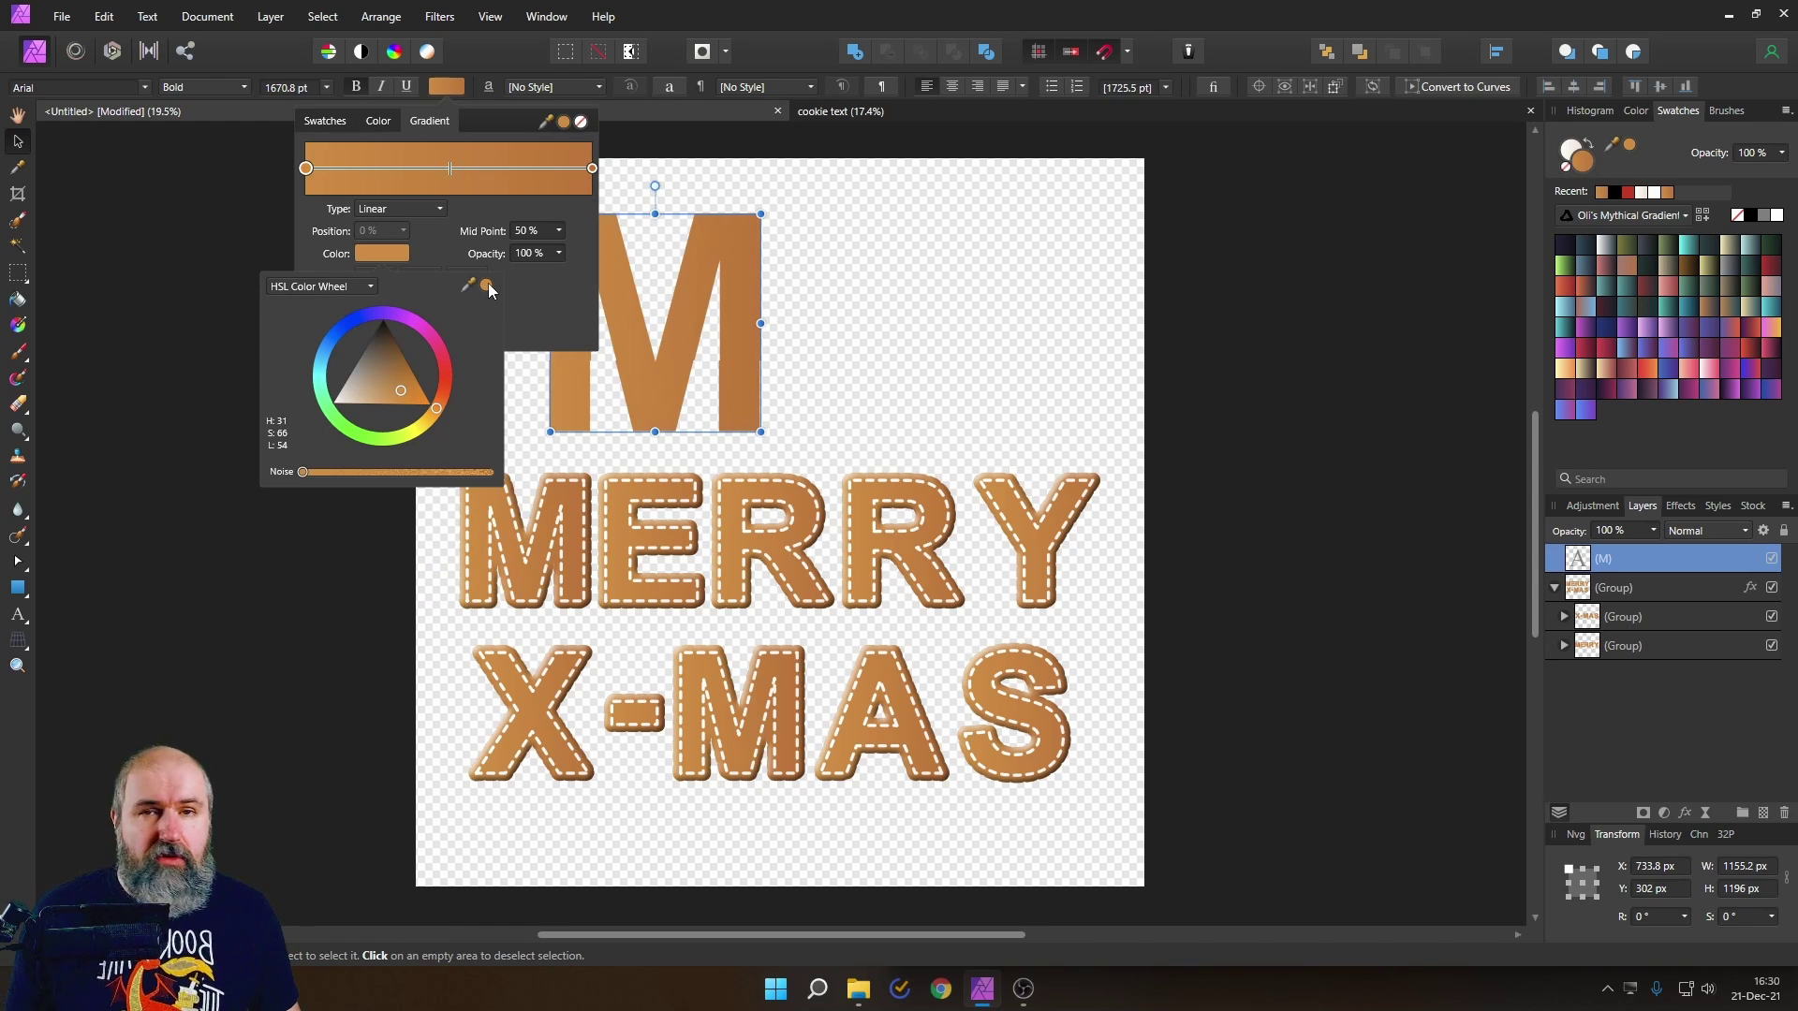
click(592, 169)
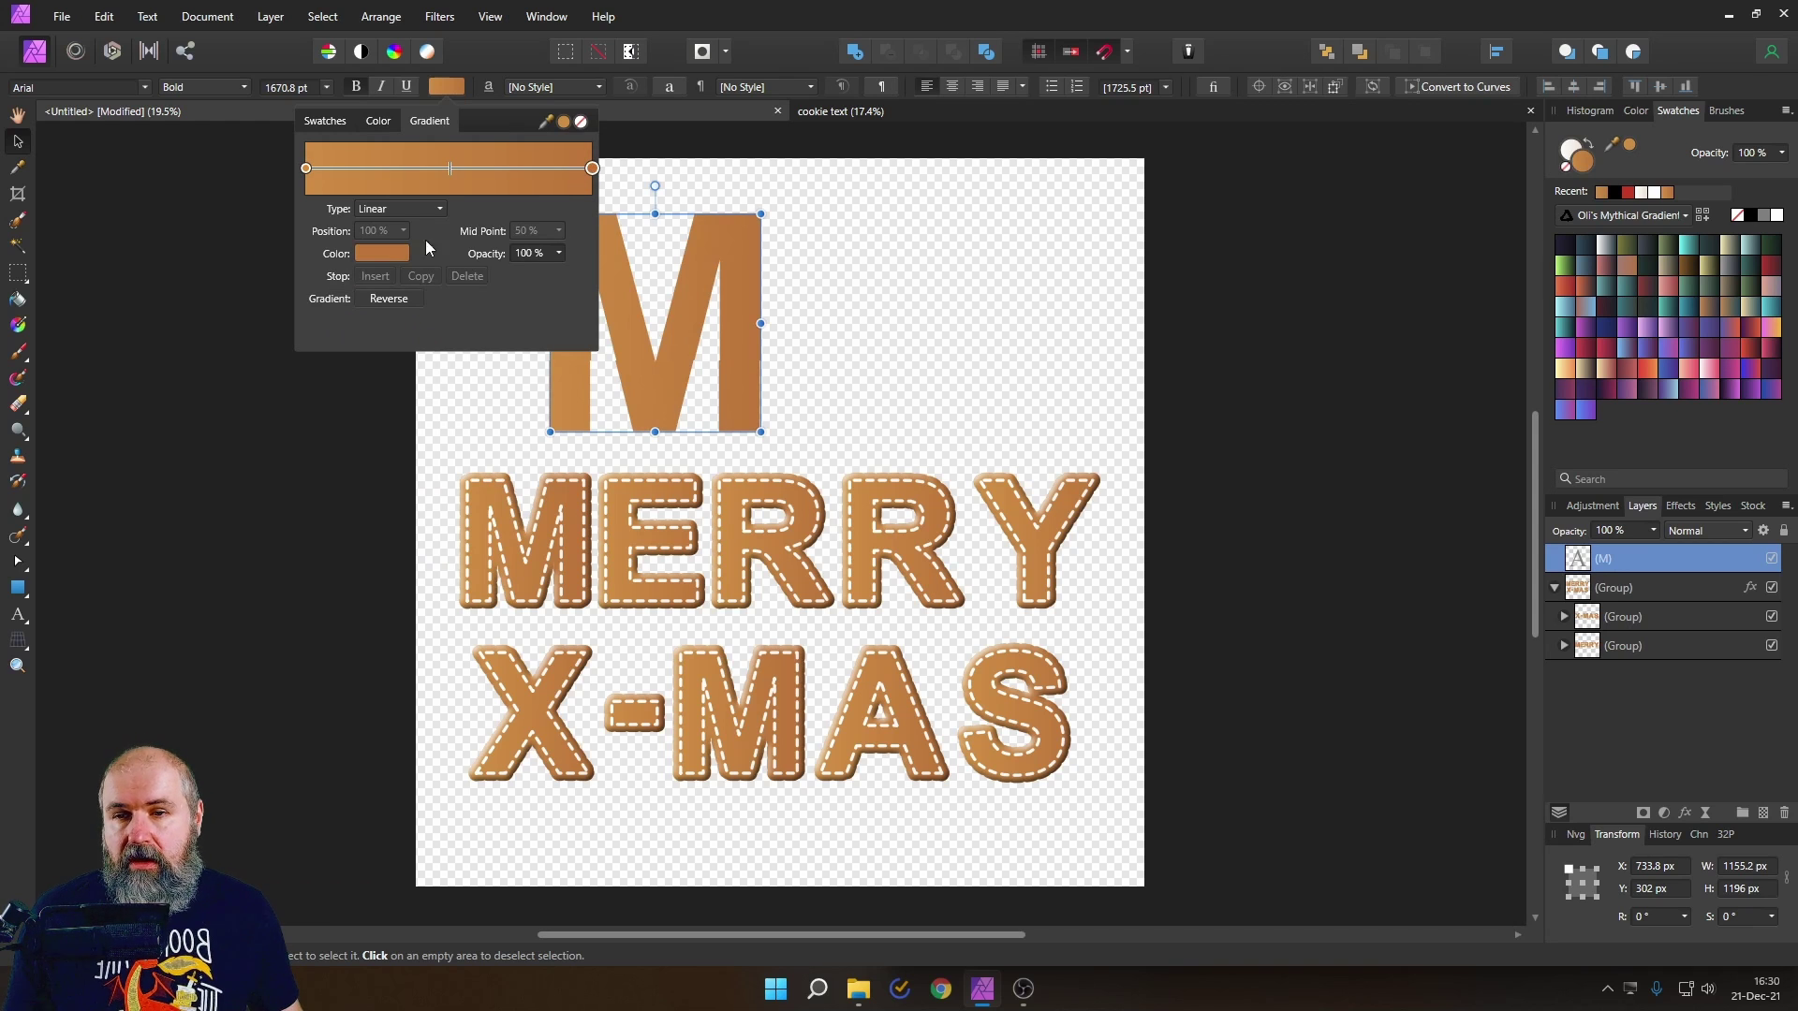
click(384, 253)
drag(486, 285, 582, 538)
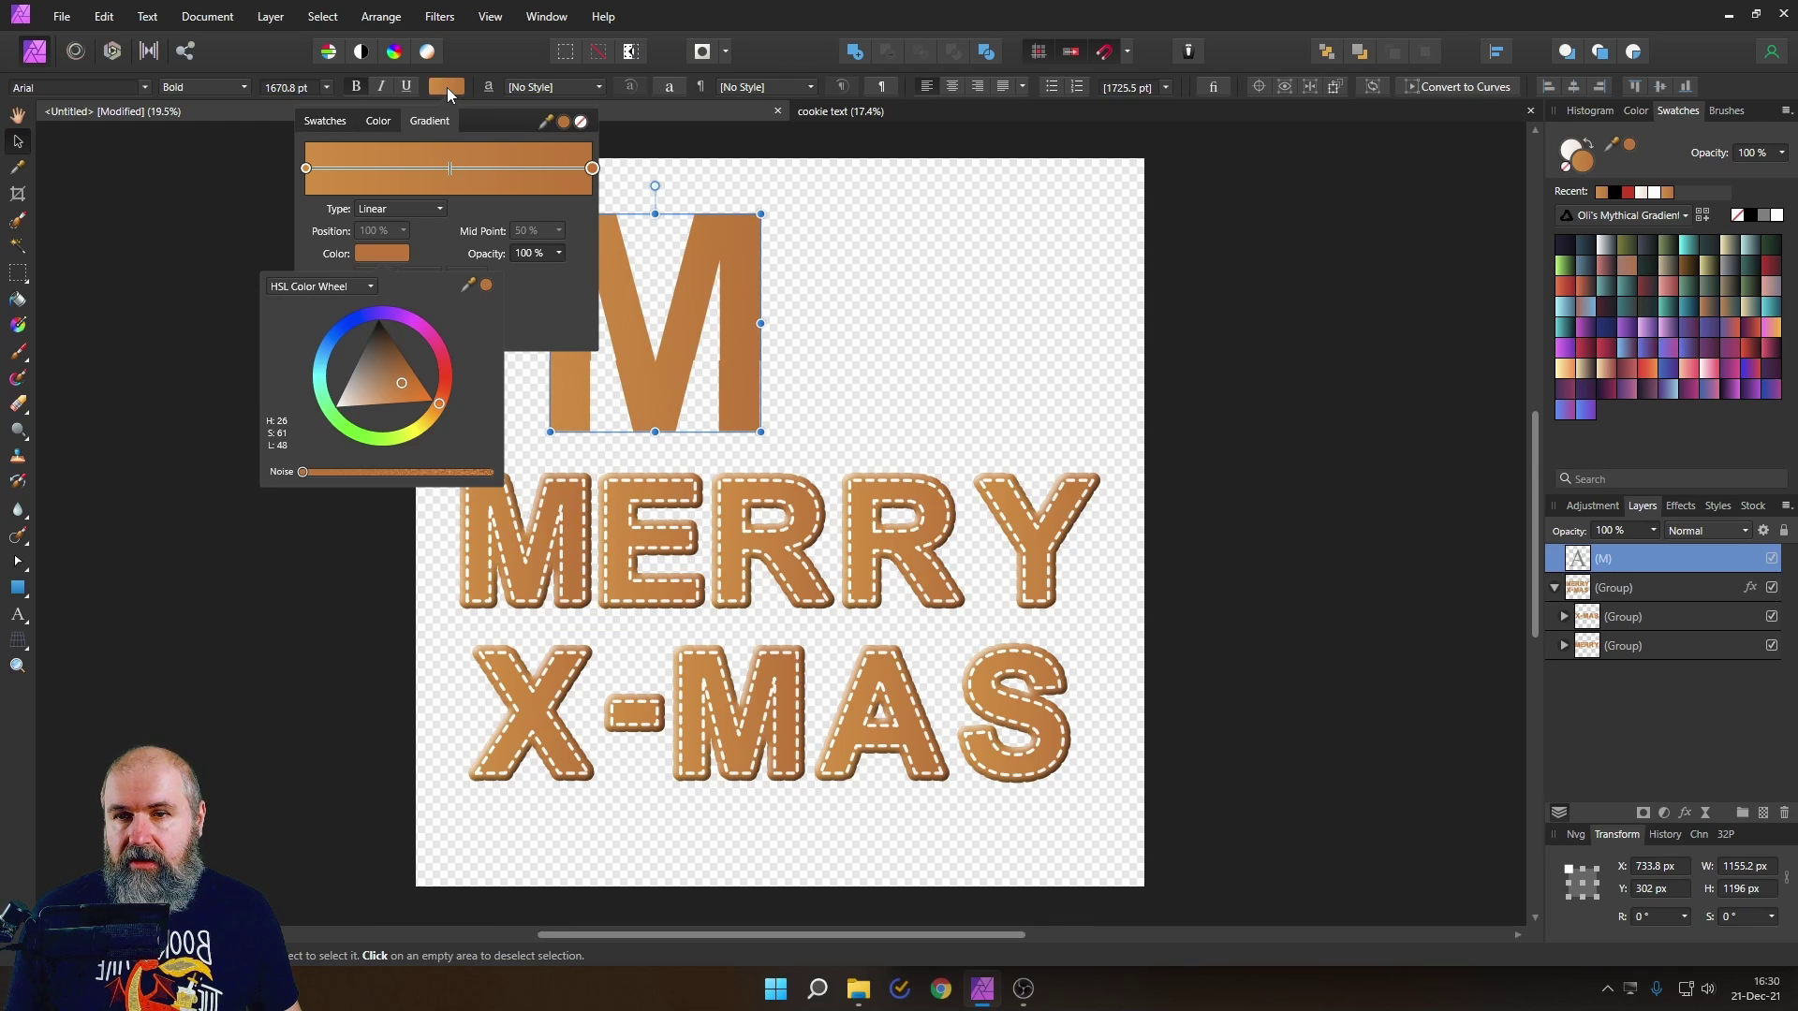
- Move the M's gradient start handle to the letter's left edge so the brown gradient runs horizontally
click(19, 324)
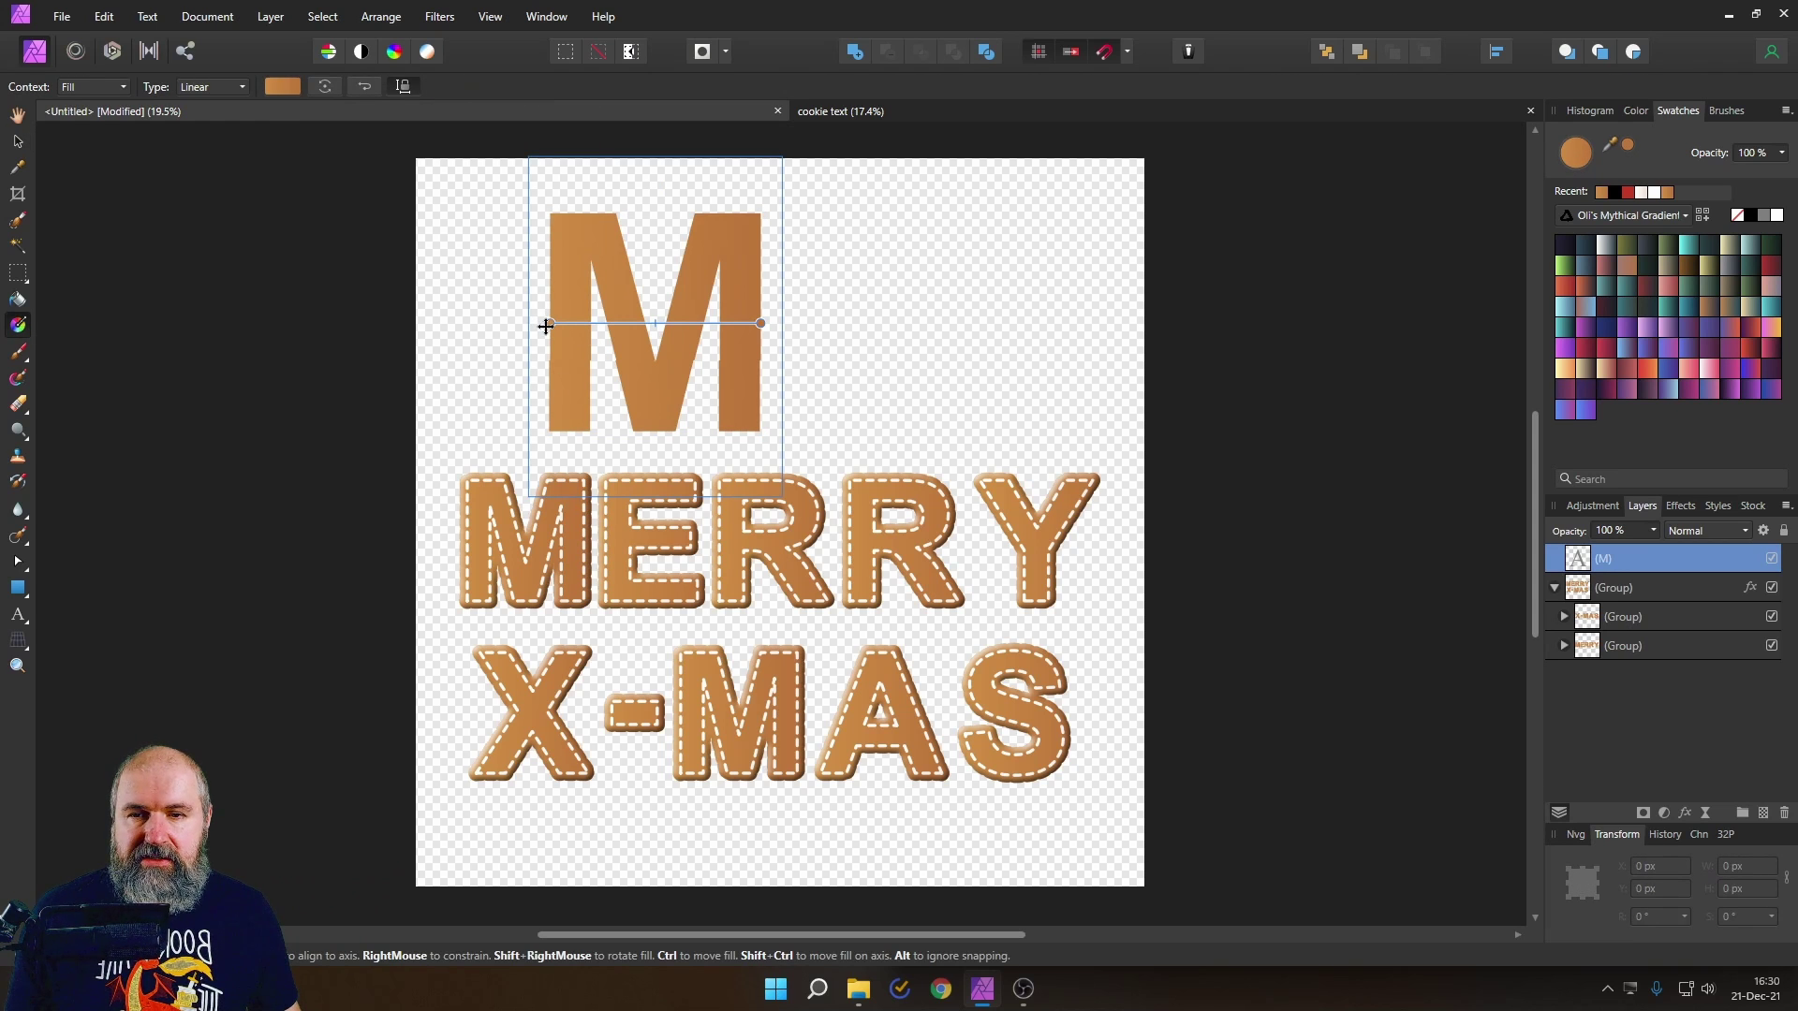
drag(546, 326, 549, 323)
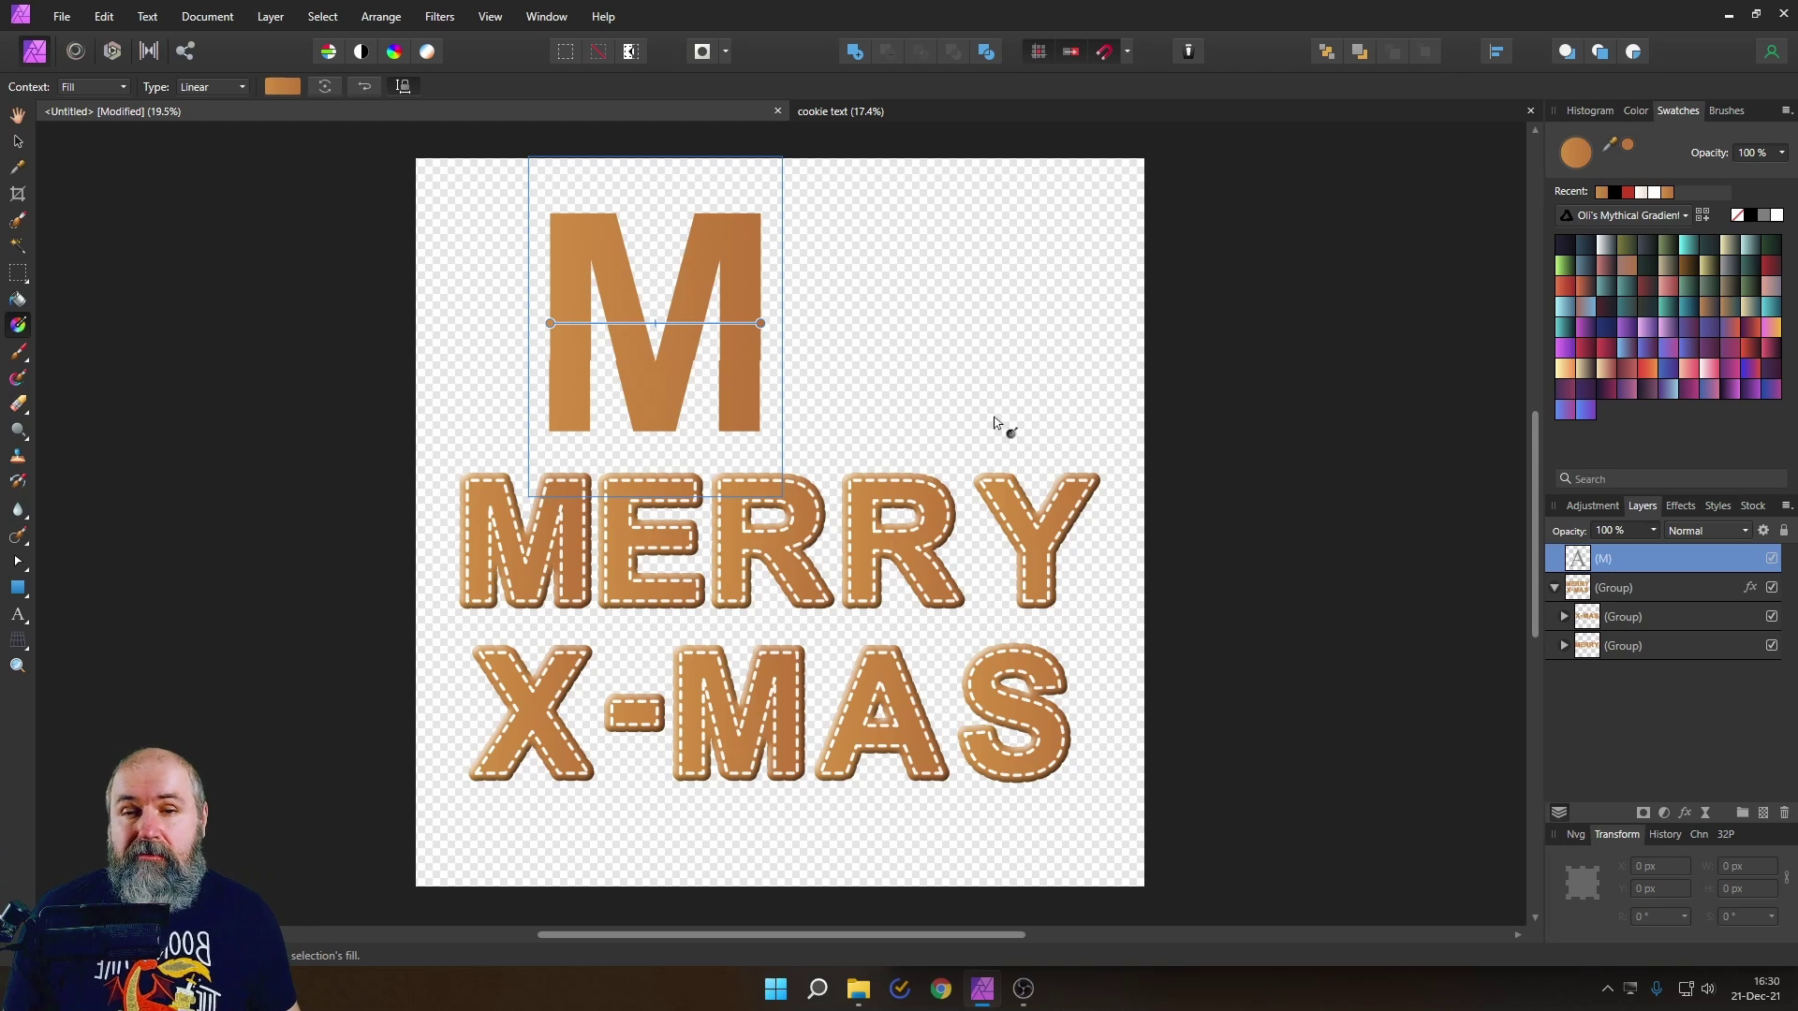
click(18, 141)
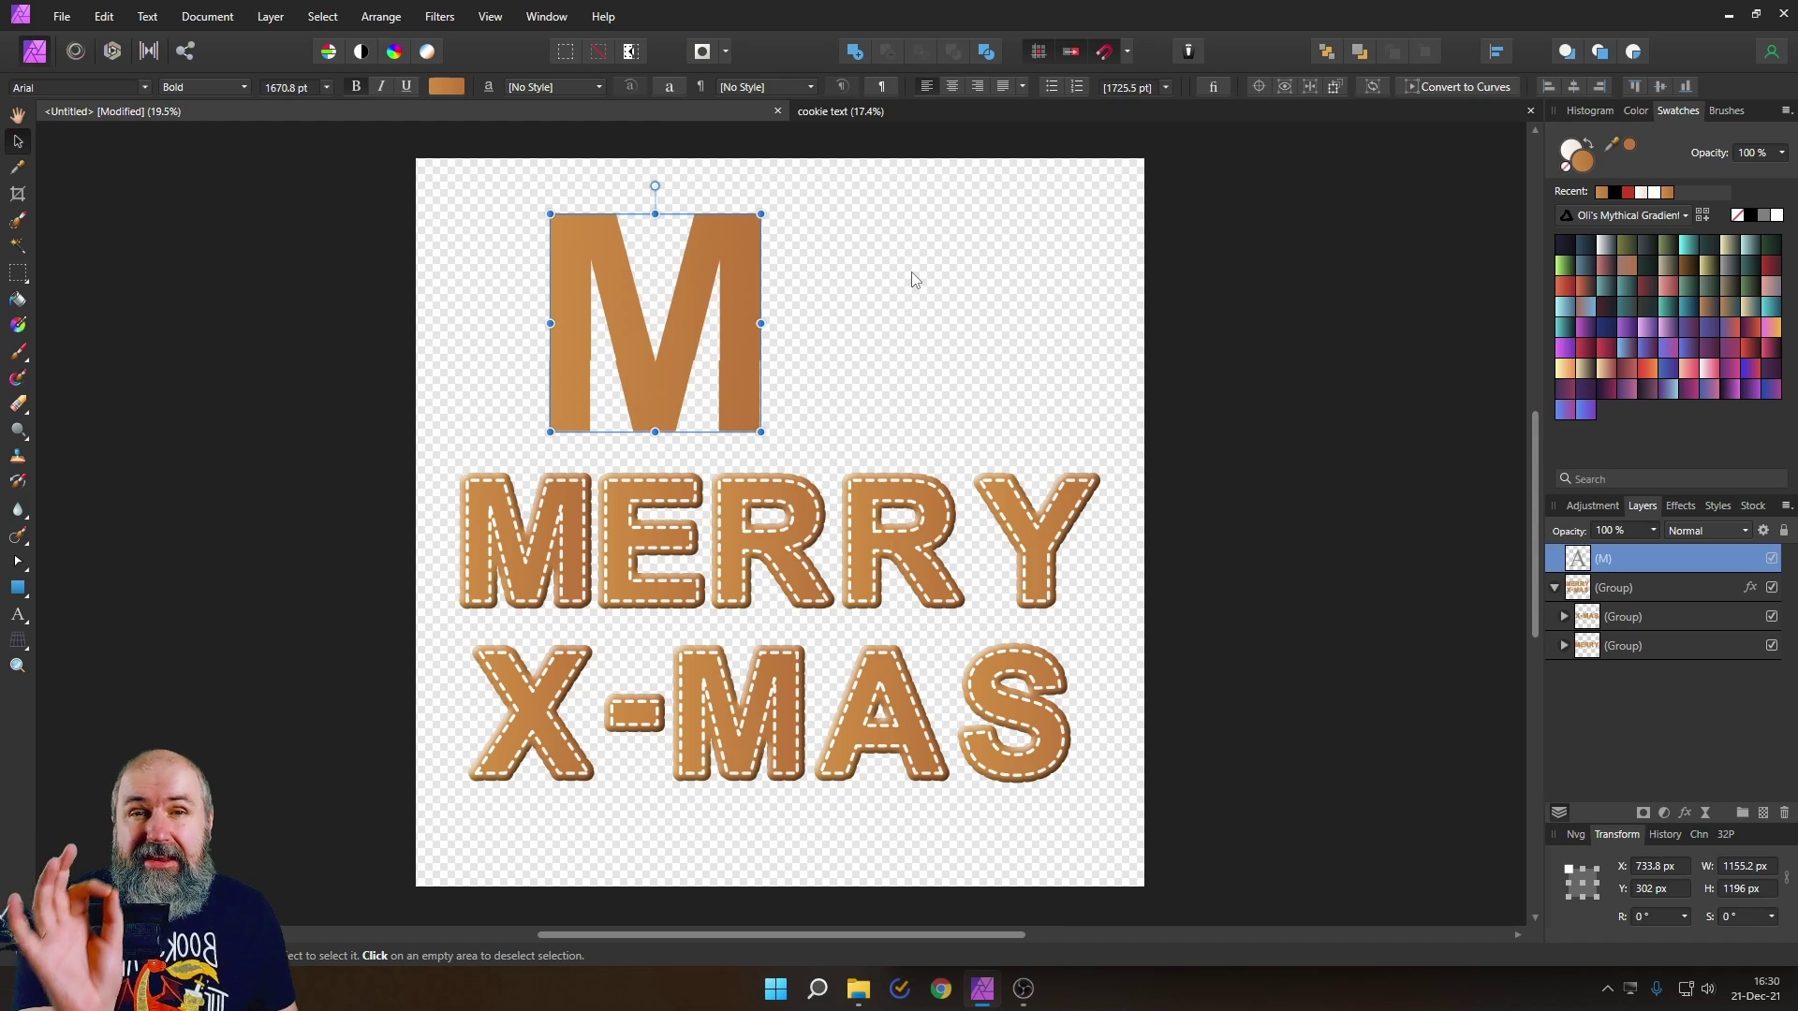
- Open the Character panel from View > Studio
click(992, 292)
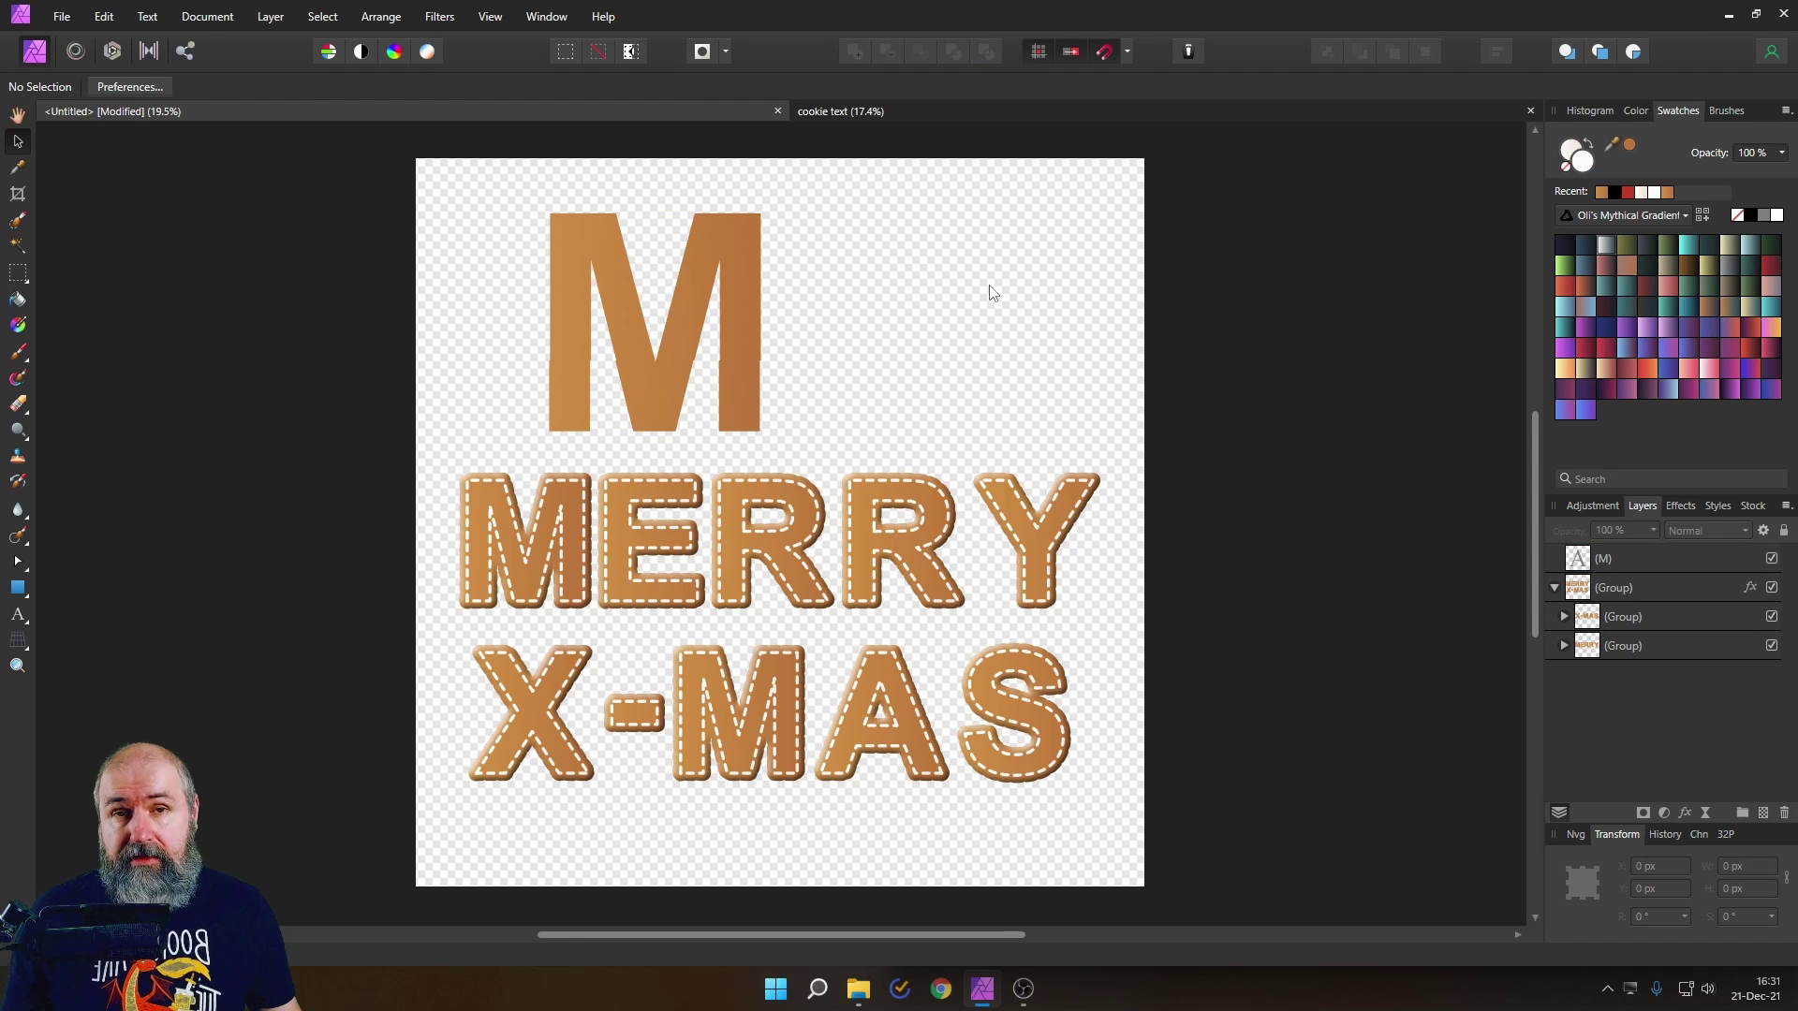
click(489, 17)
mouse_move(597, 343)
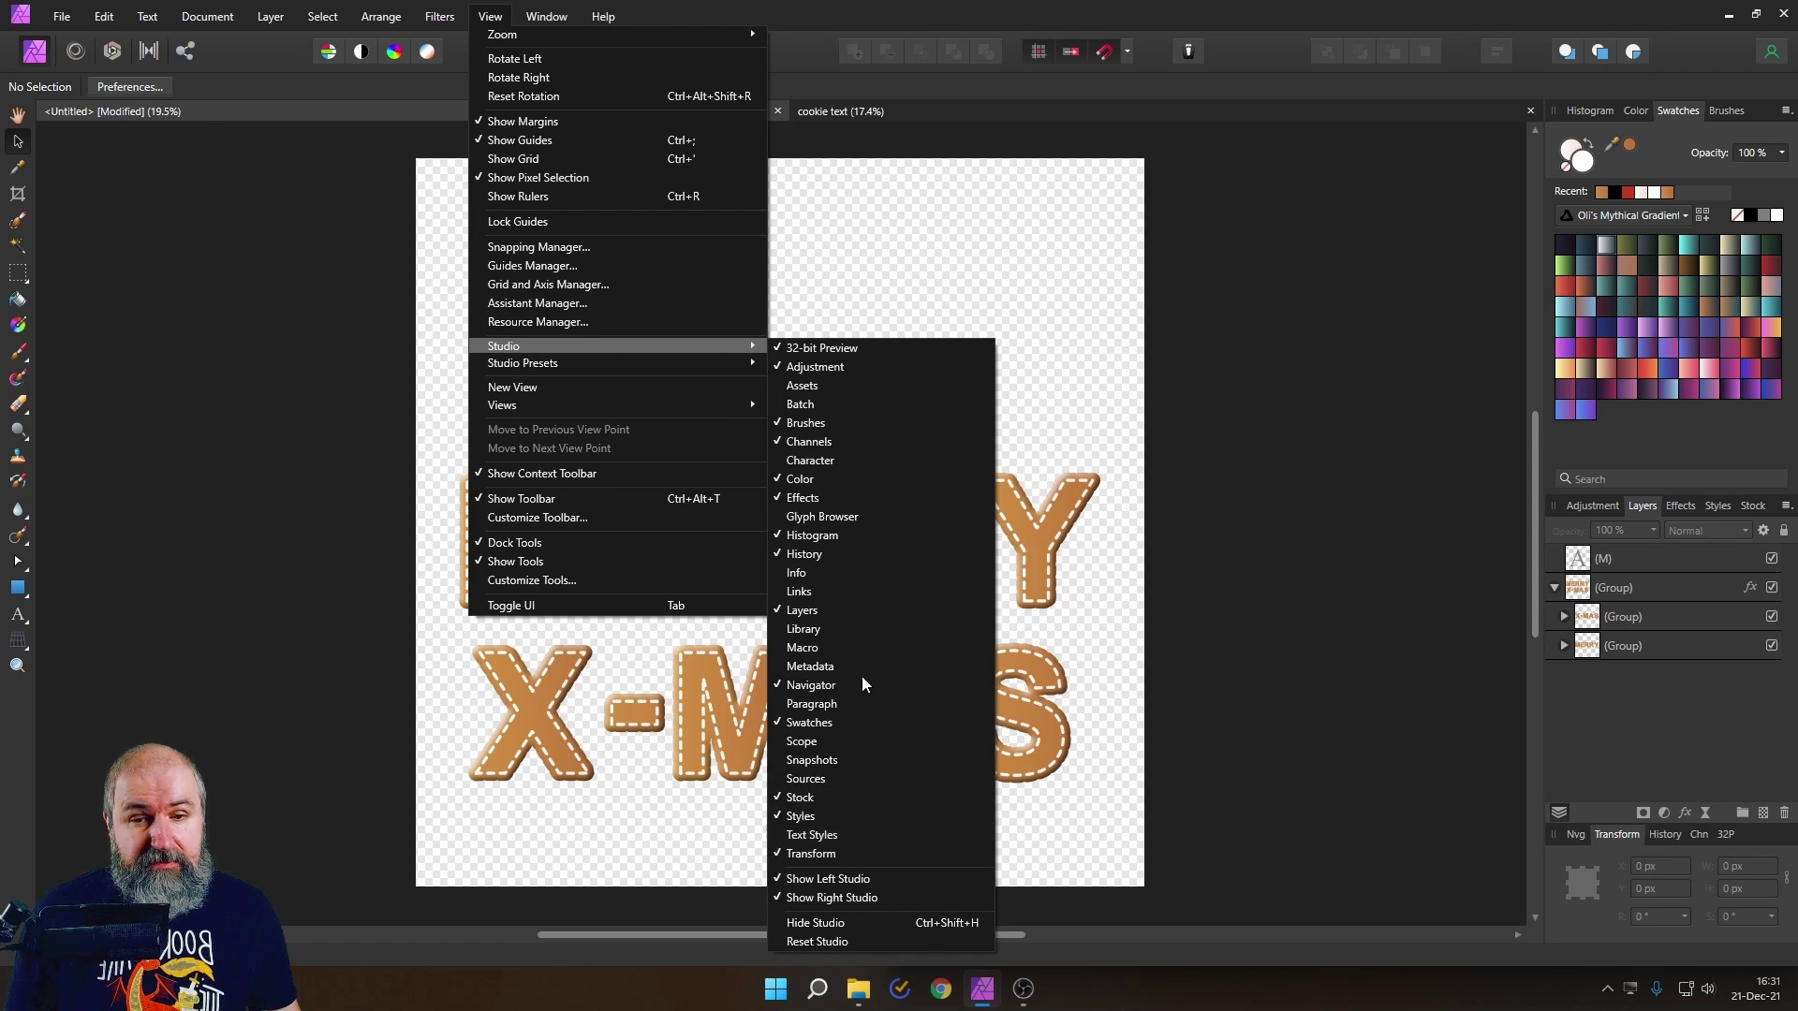
click(810, 461)
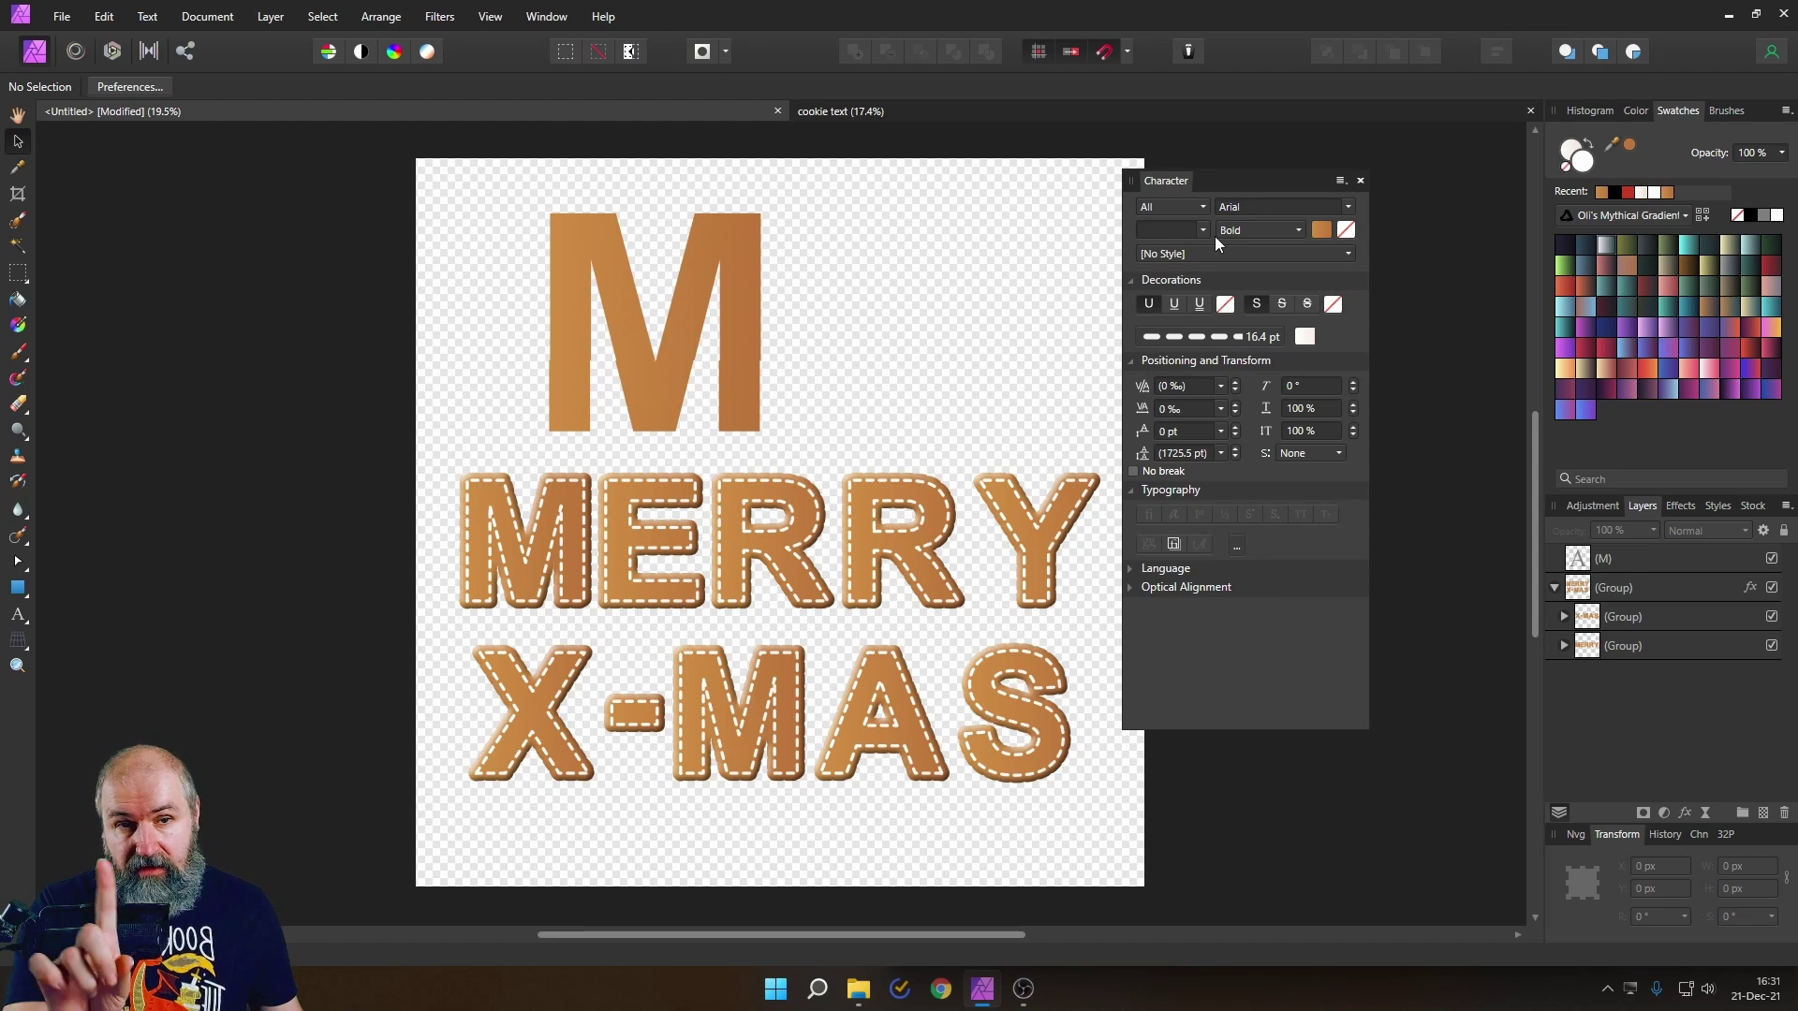
- Give the M a Dash Line decoration outline 19.5 pt wide
click(728, 253)
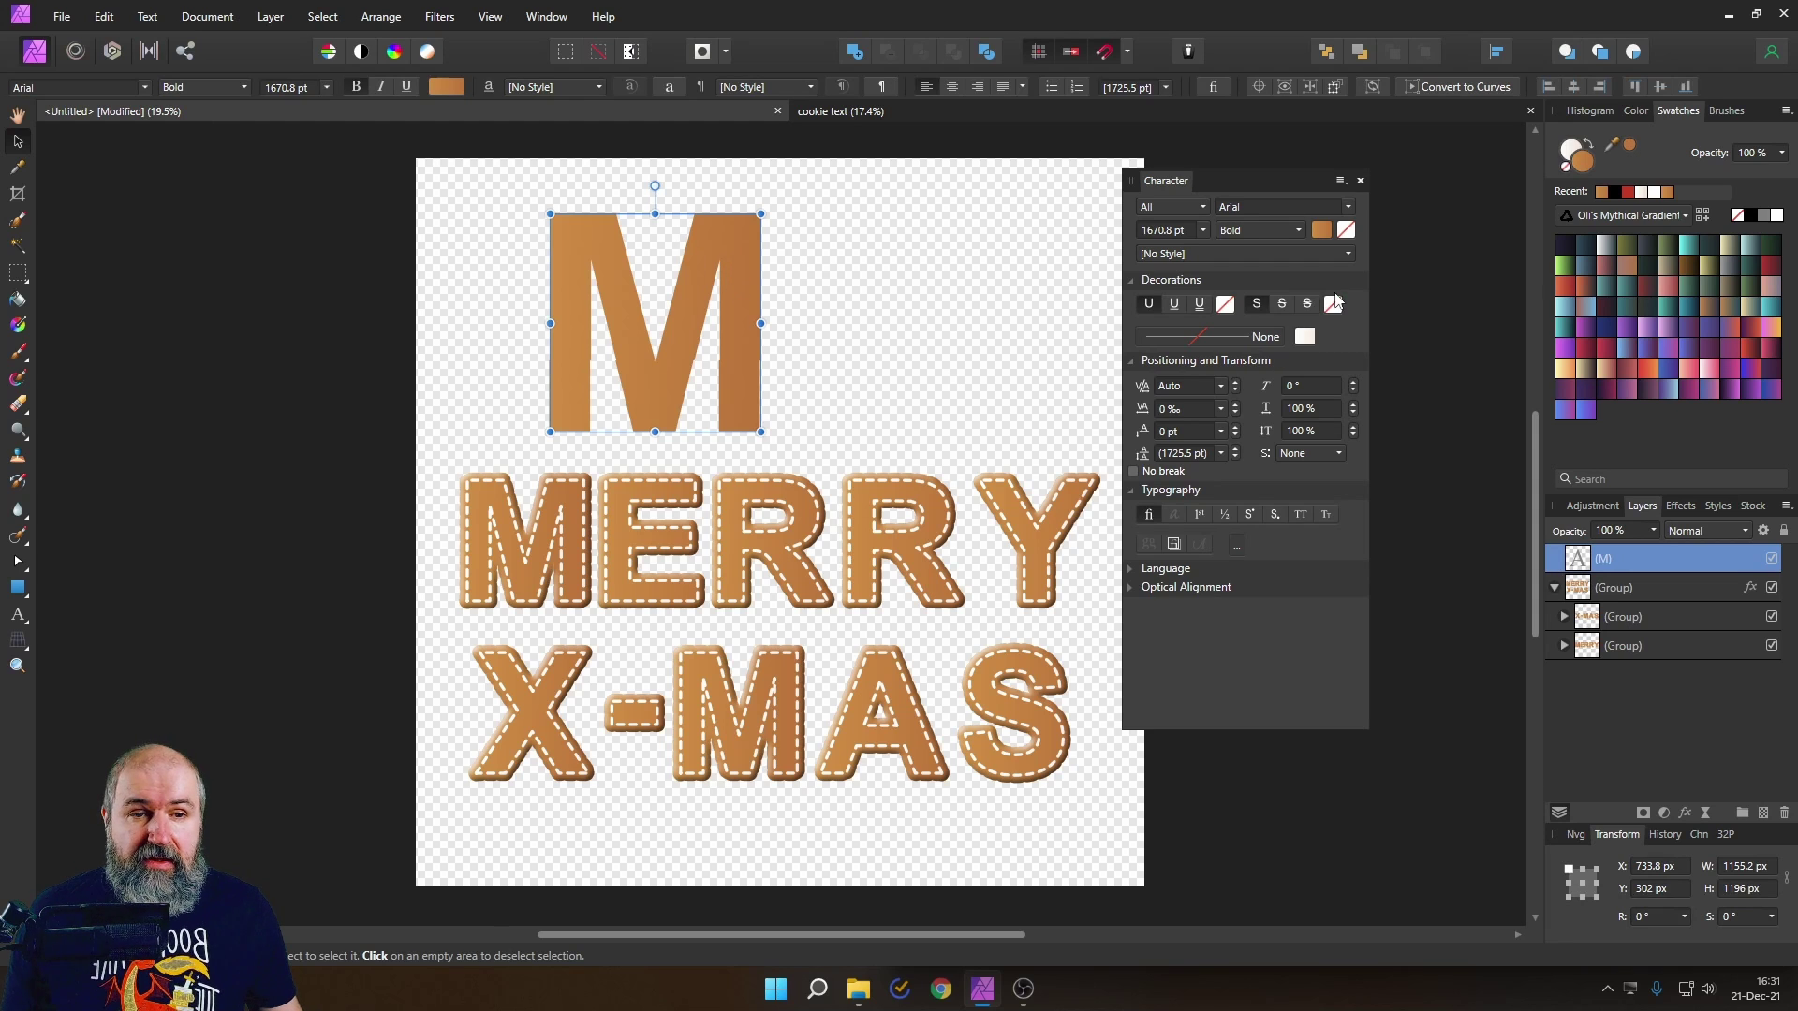
click(1200, 339)
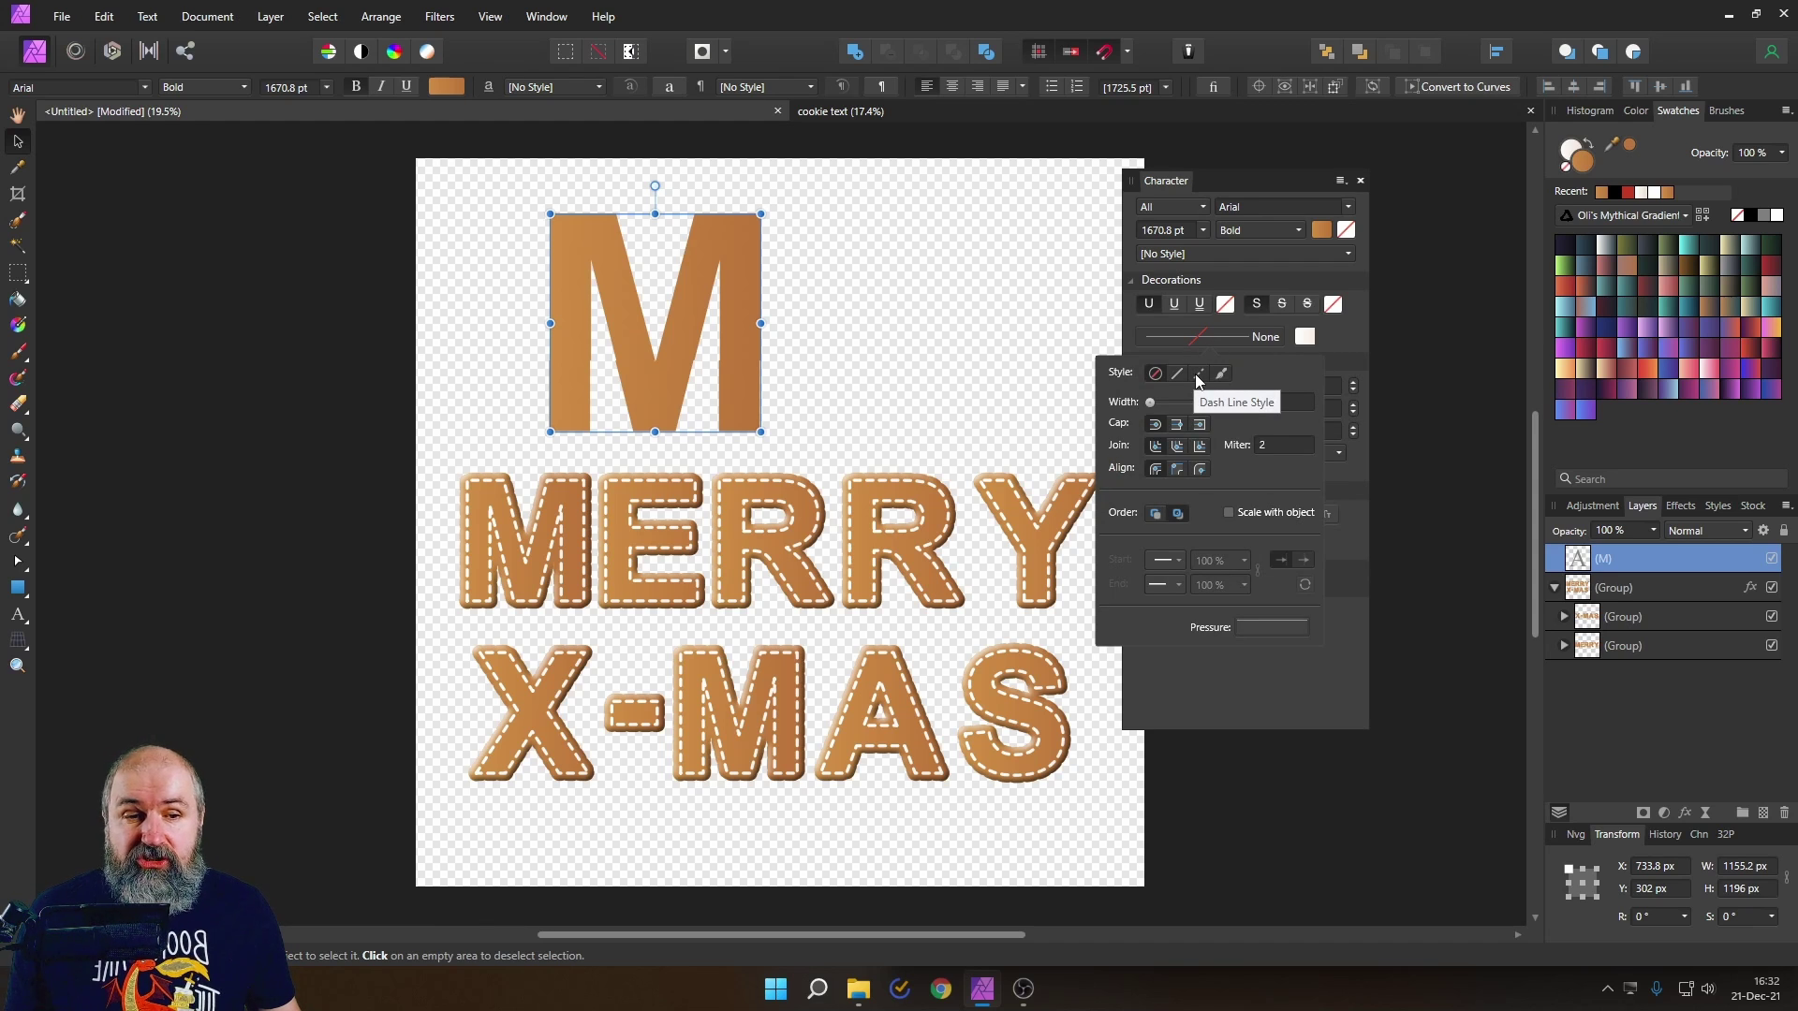
click(1199, 375)
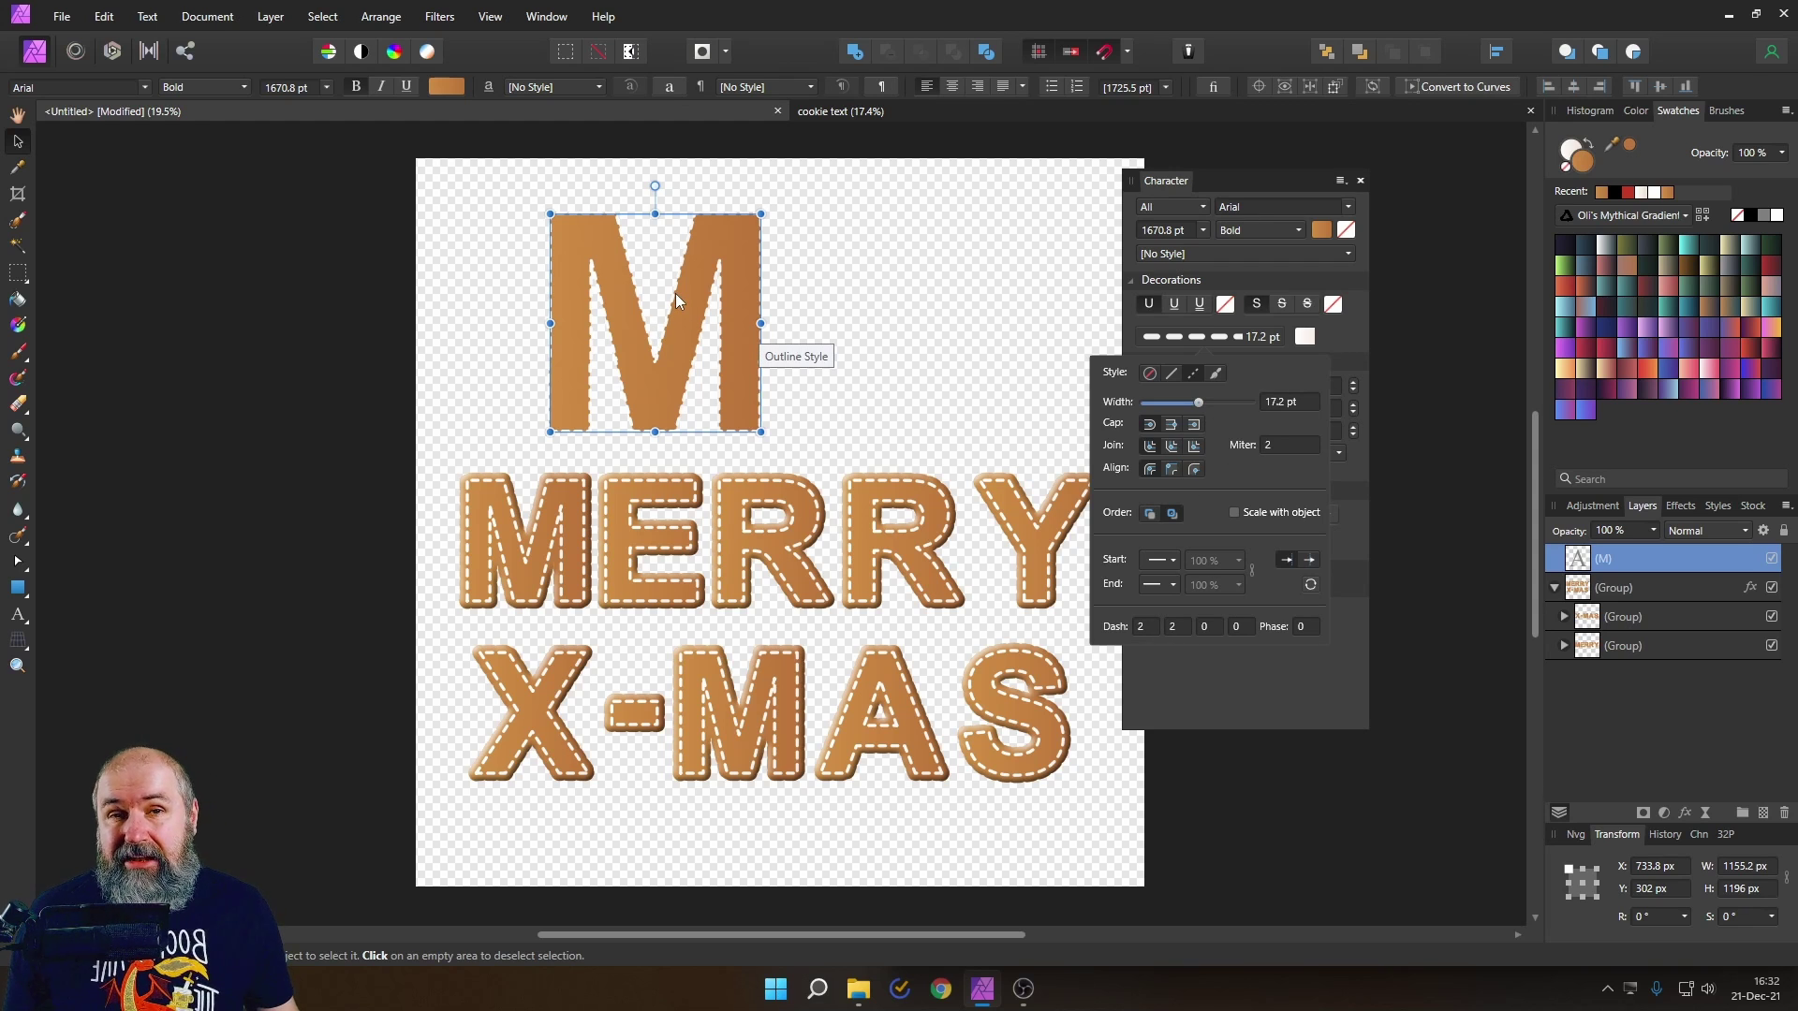
drag(1200, 402, 1204, 404)
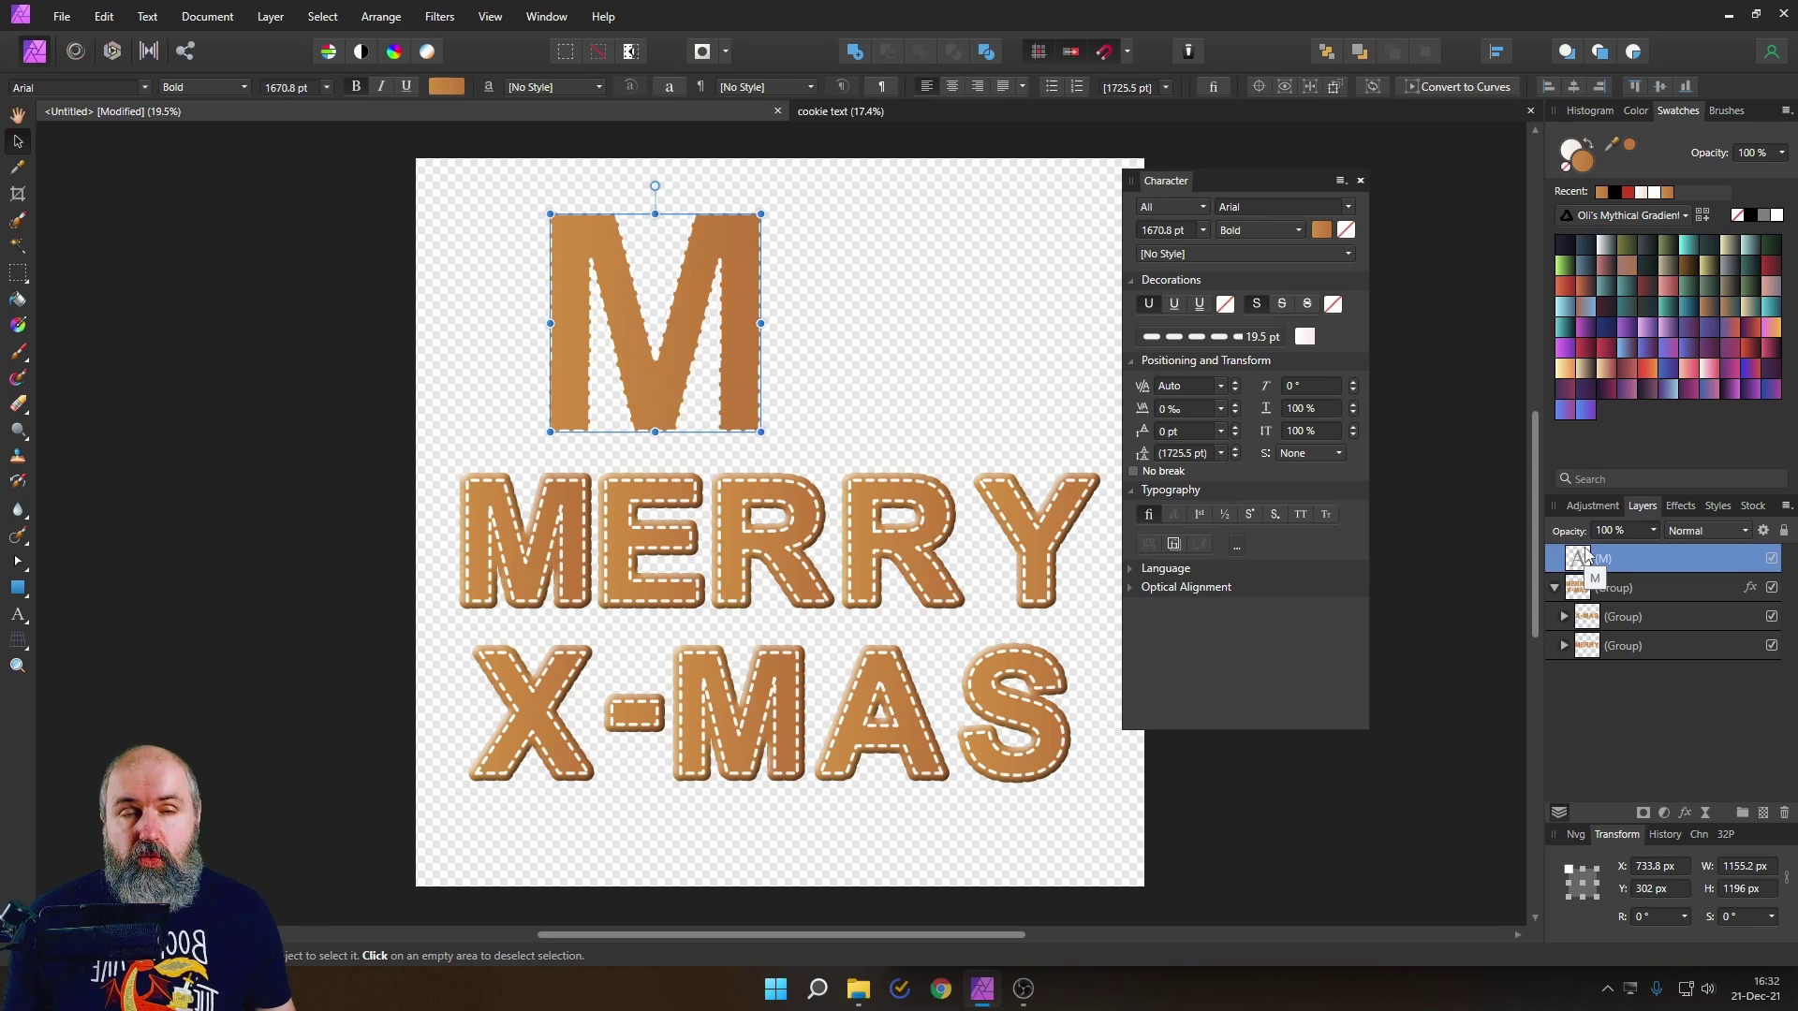
- Open the Layer Effects dialog for the M layer and enable the Outline effect
click(1680, 507)
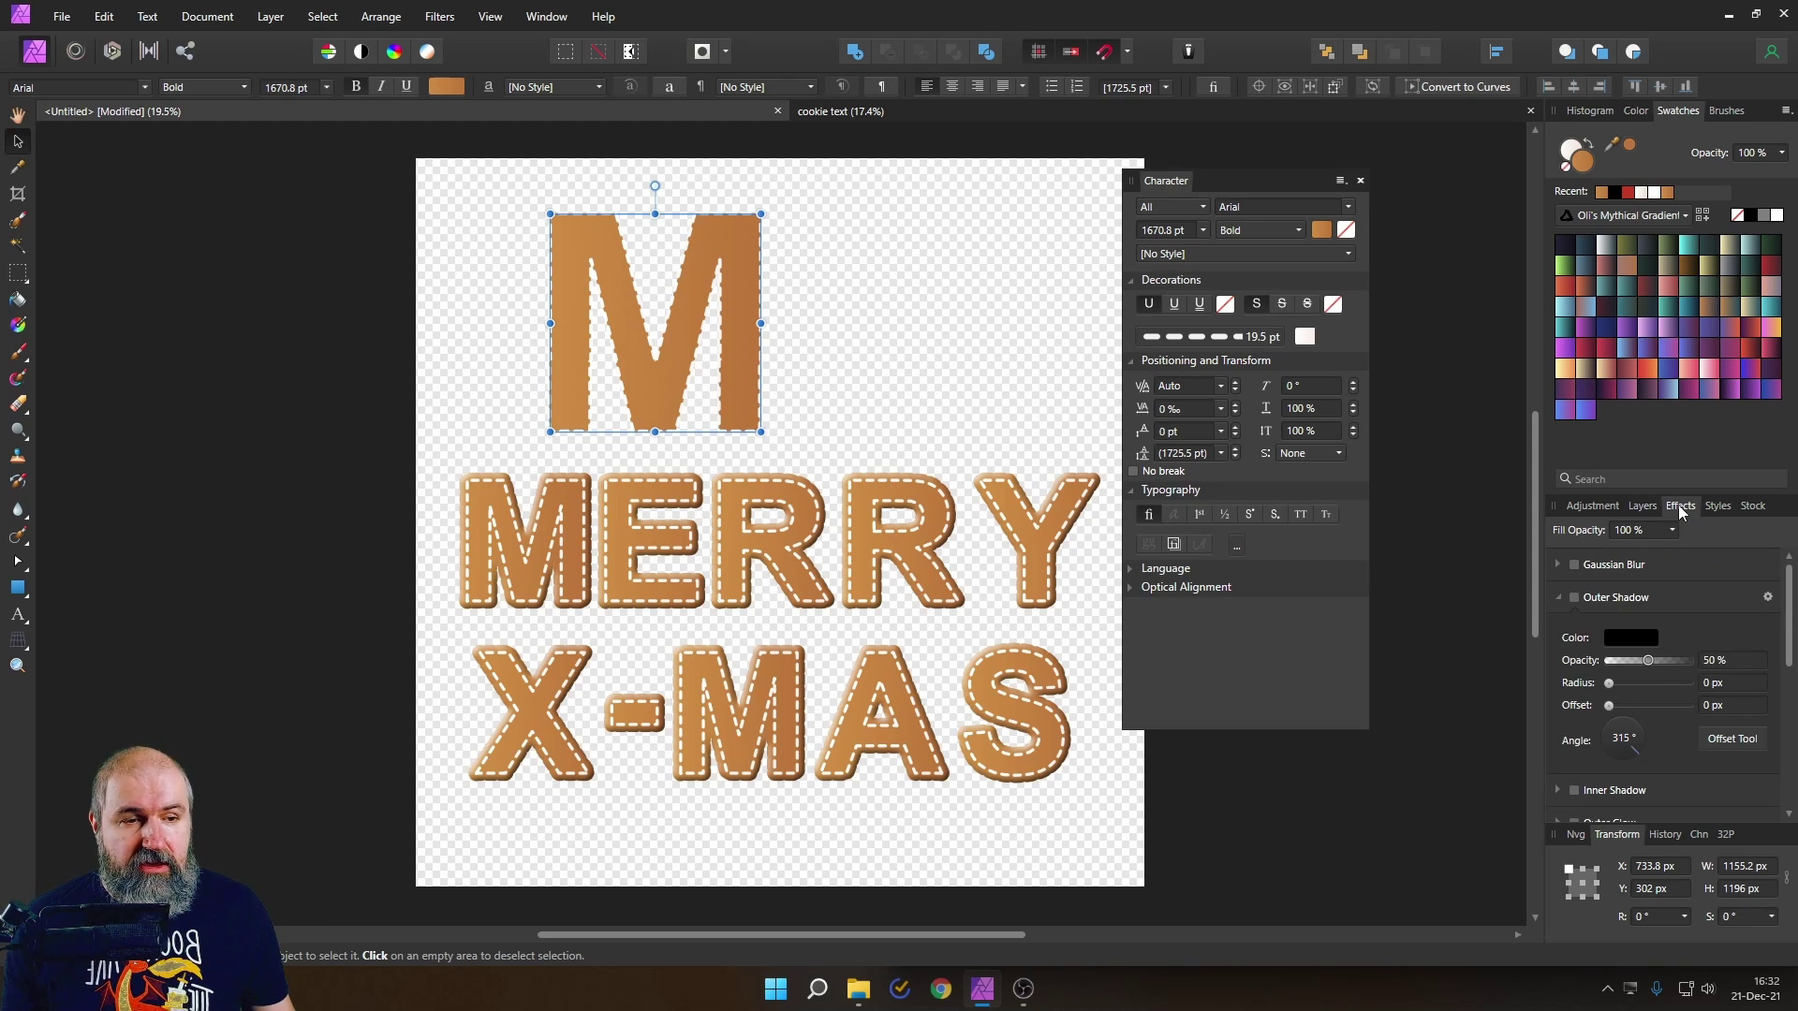
click(1642, 506)
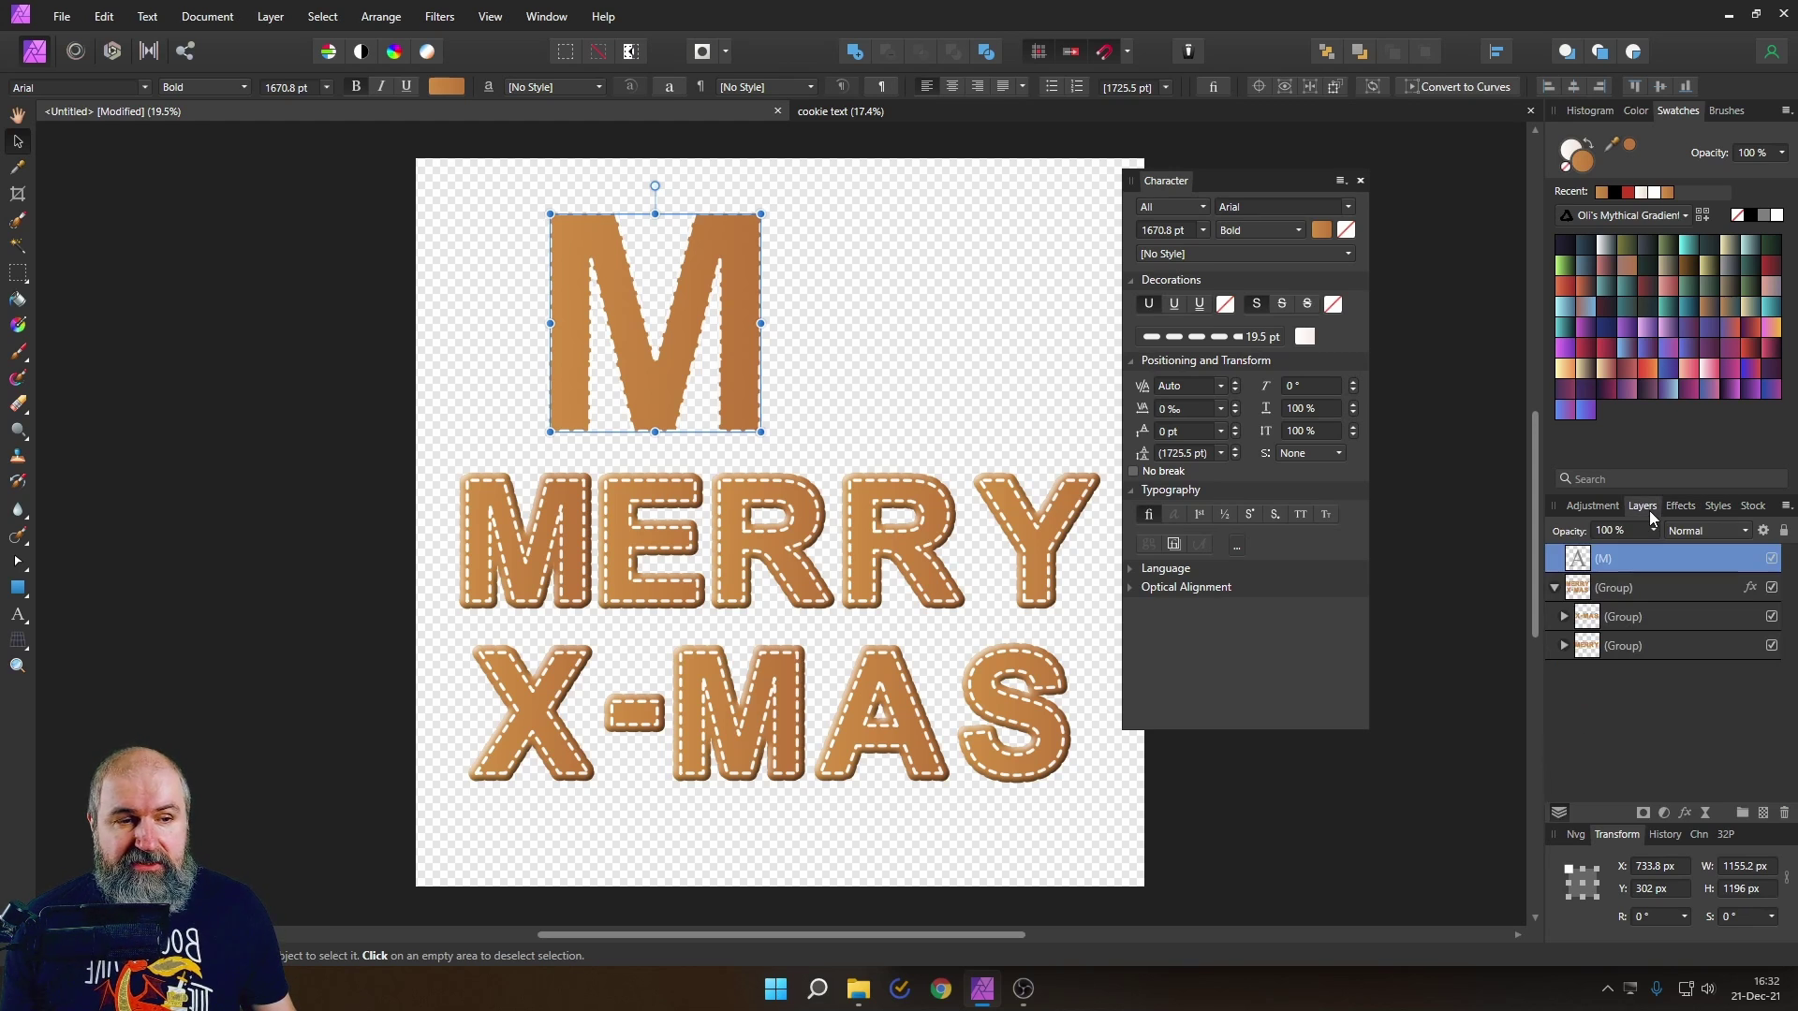
click(1685, 813)
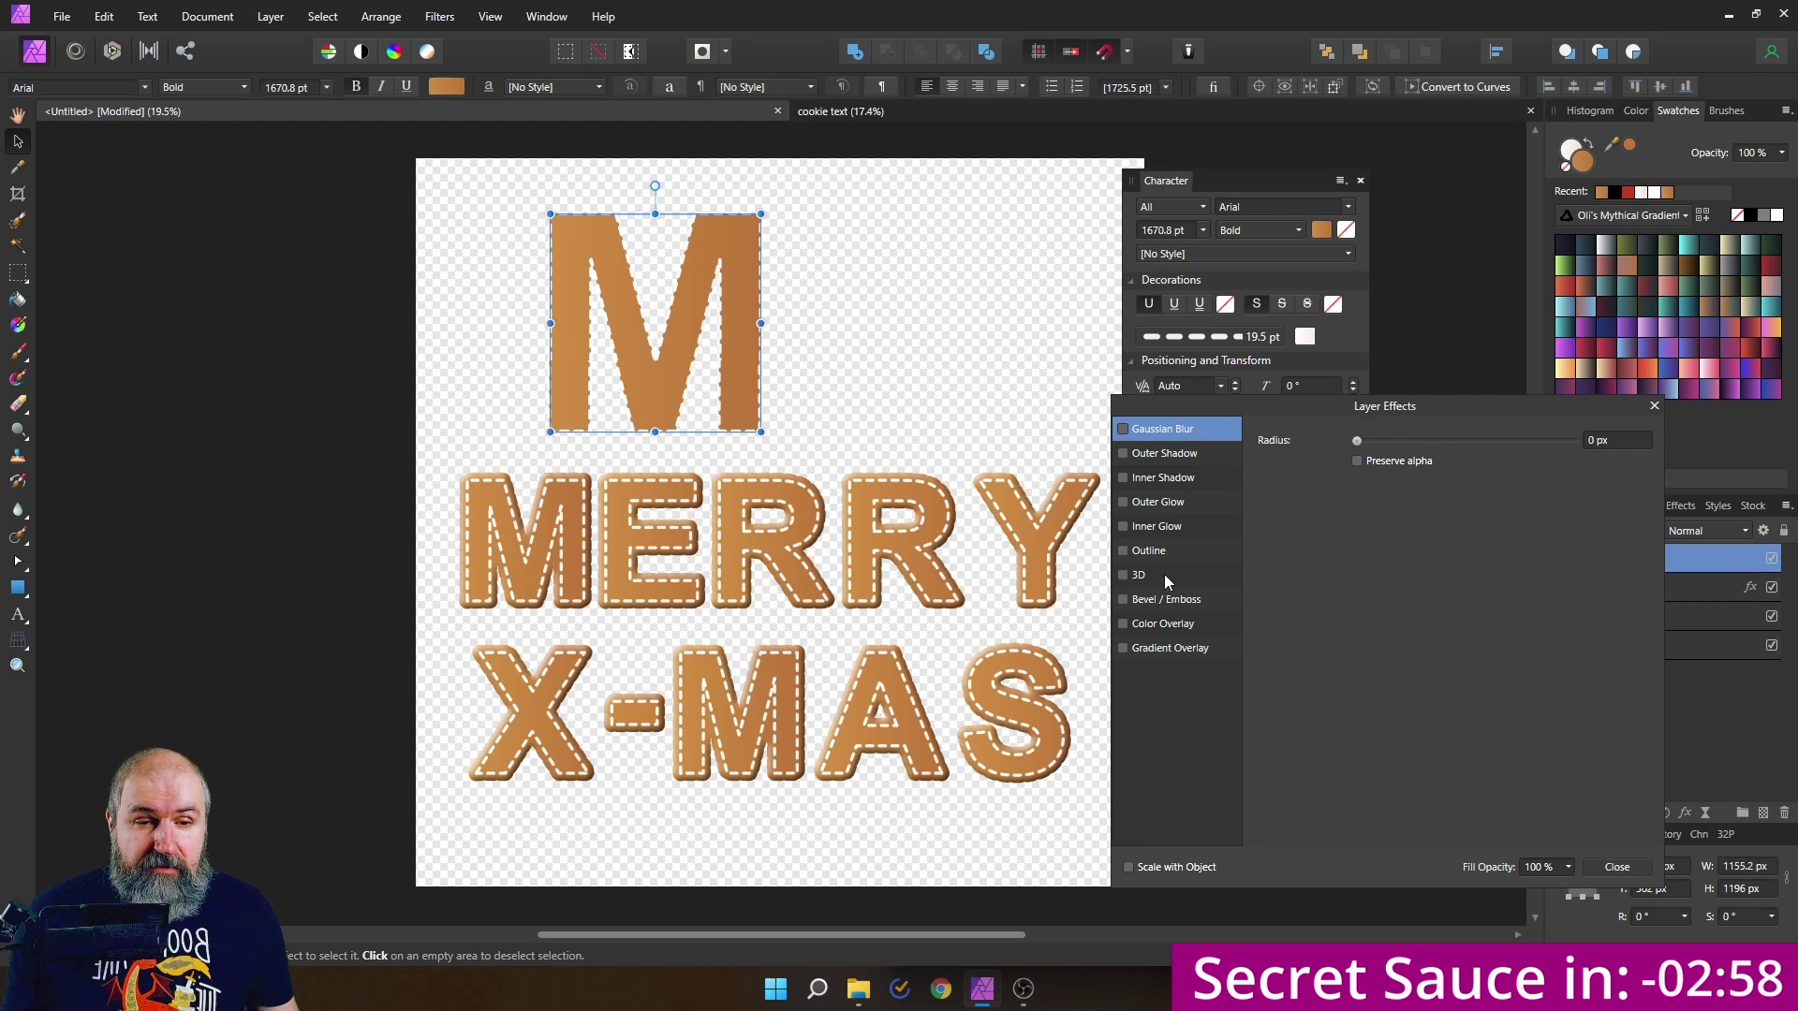
click(1124, 551)
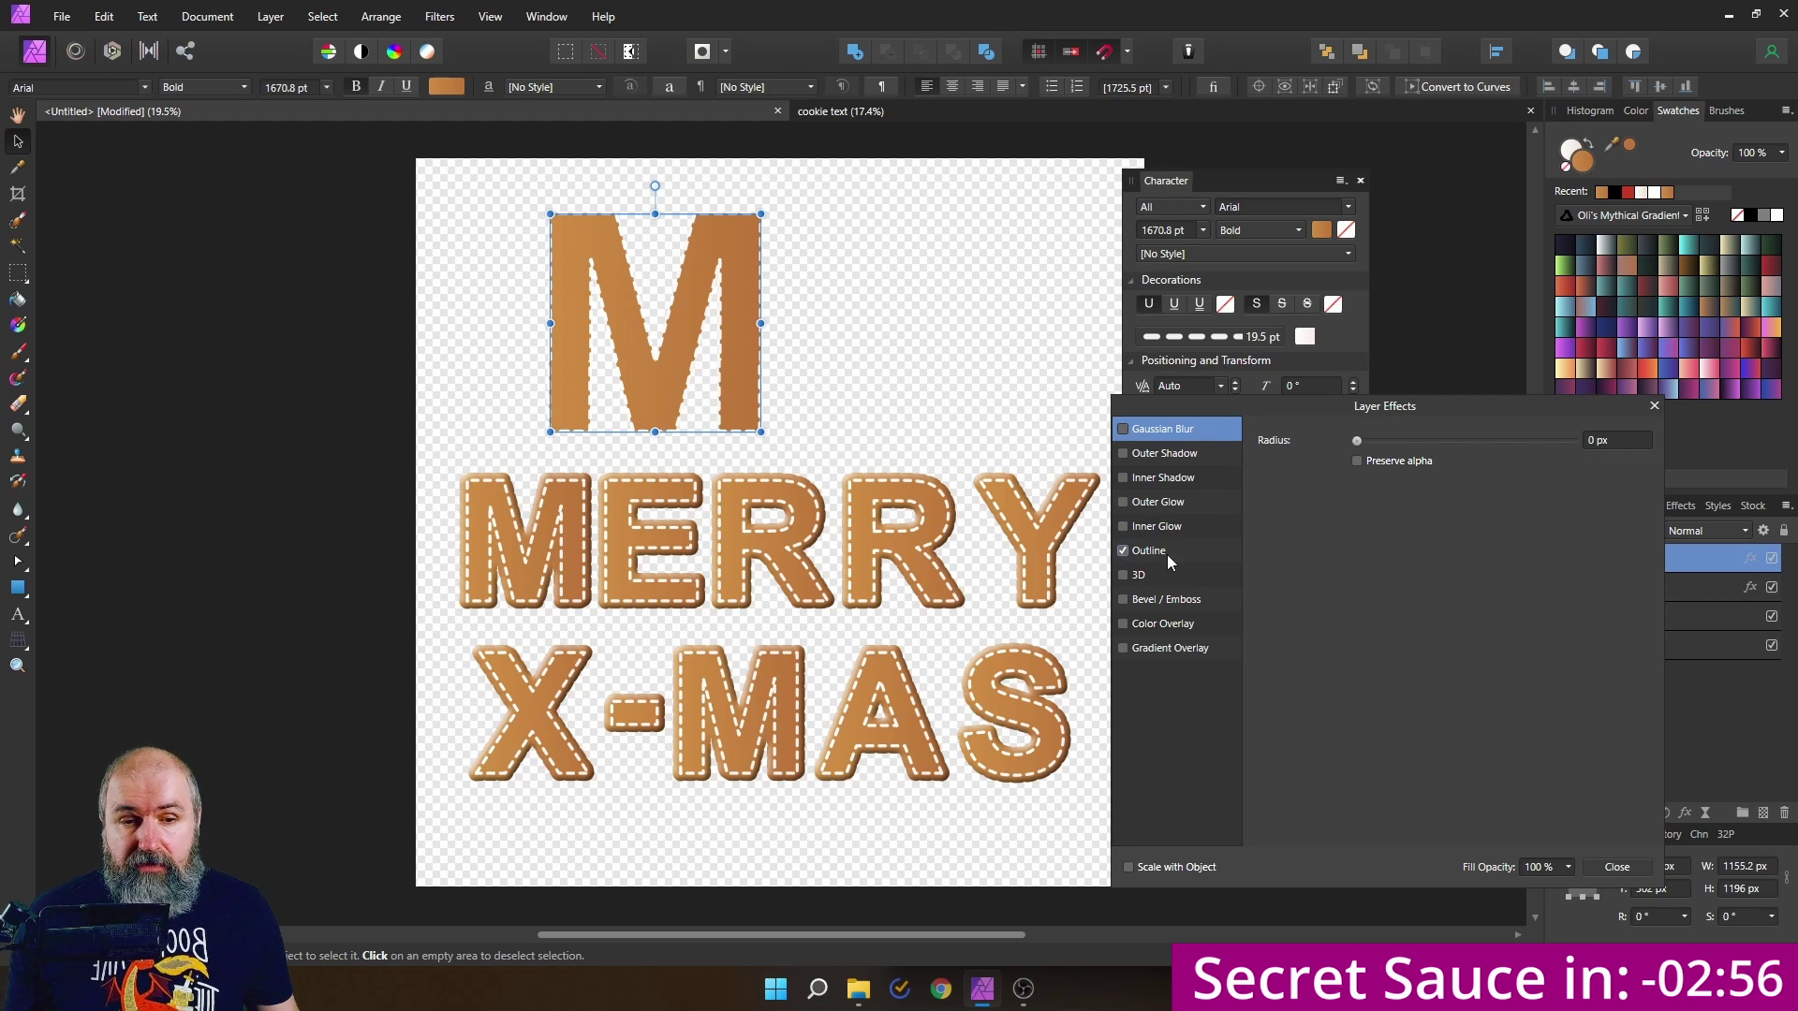
- Make the M's outline effect thick, about 54.3 px
click(1167, 553)
drag(1357, 484, 1554, 487)
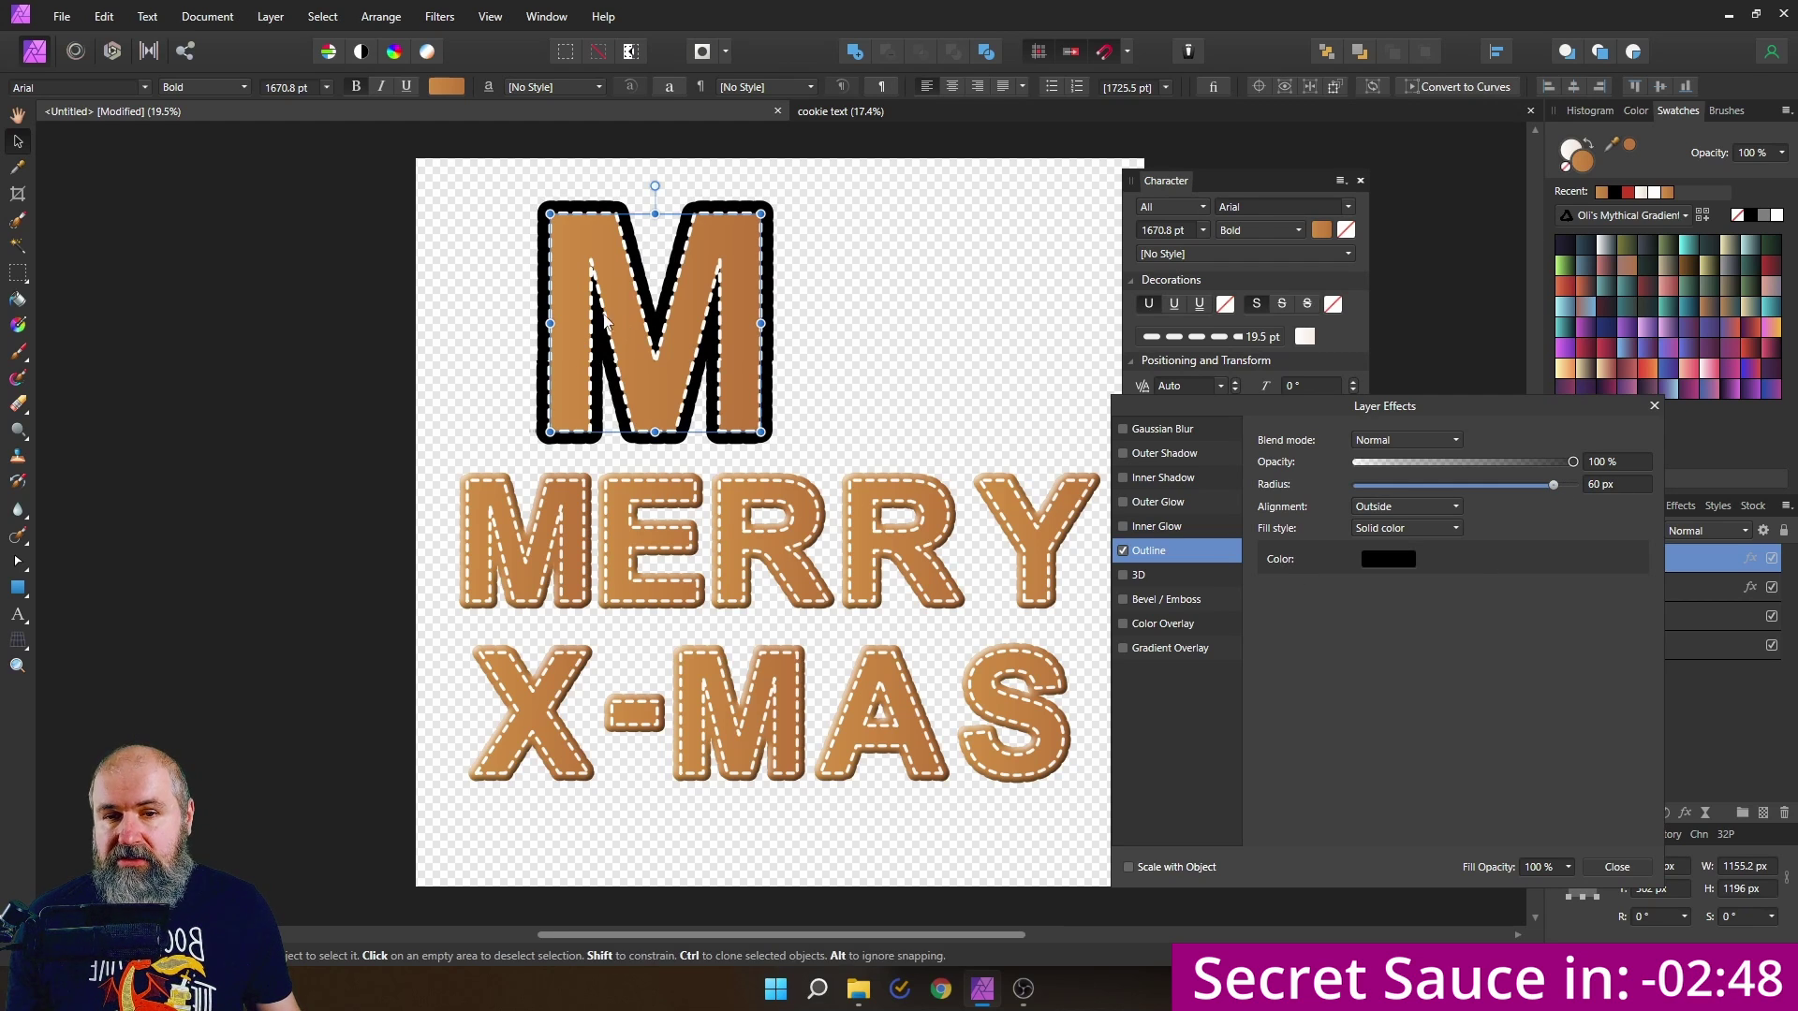
drag(1551, 487, 1547, 487)
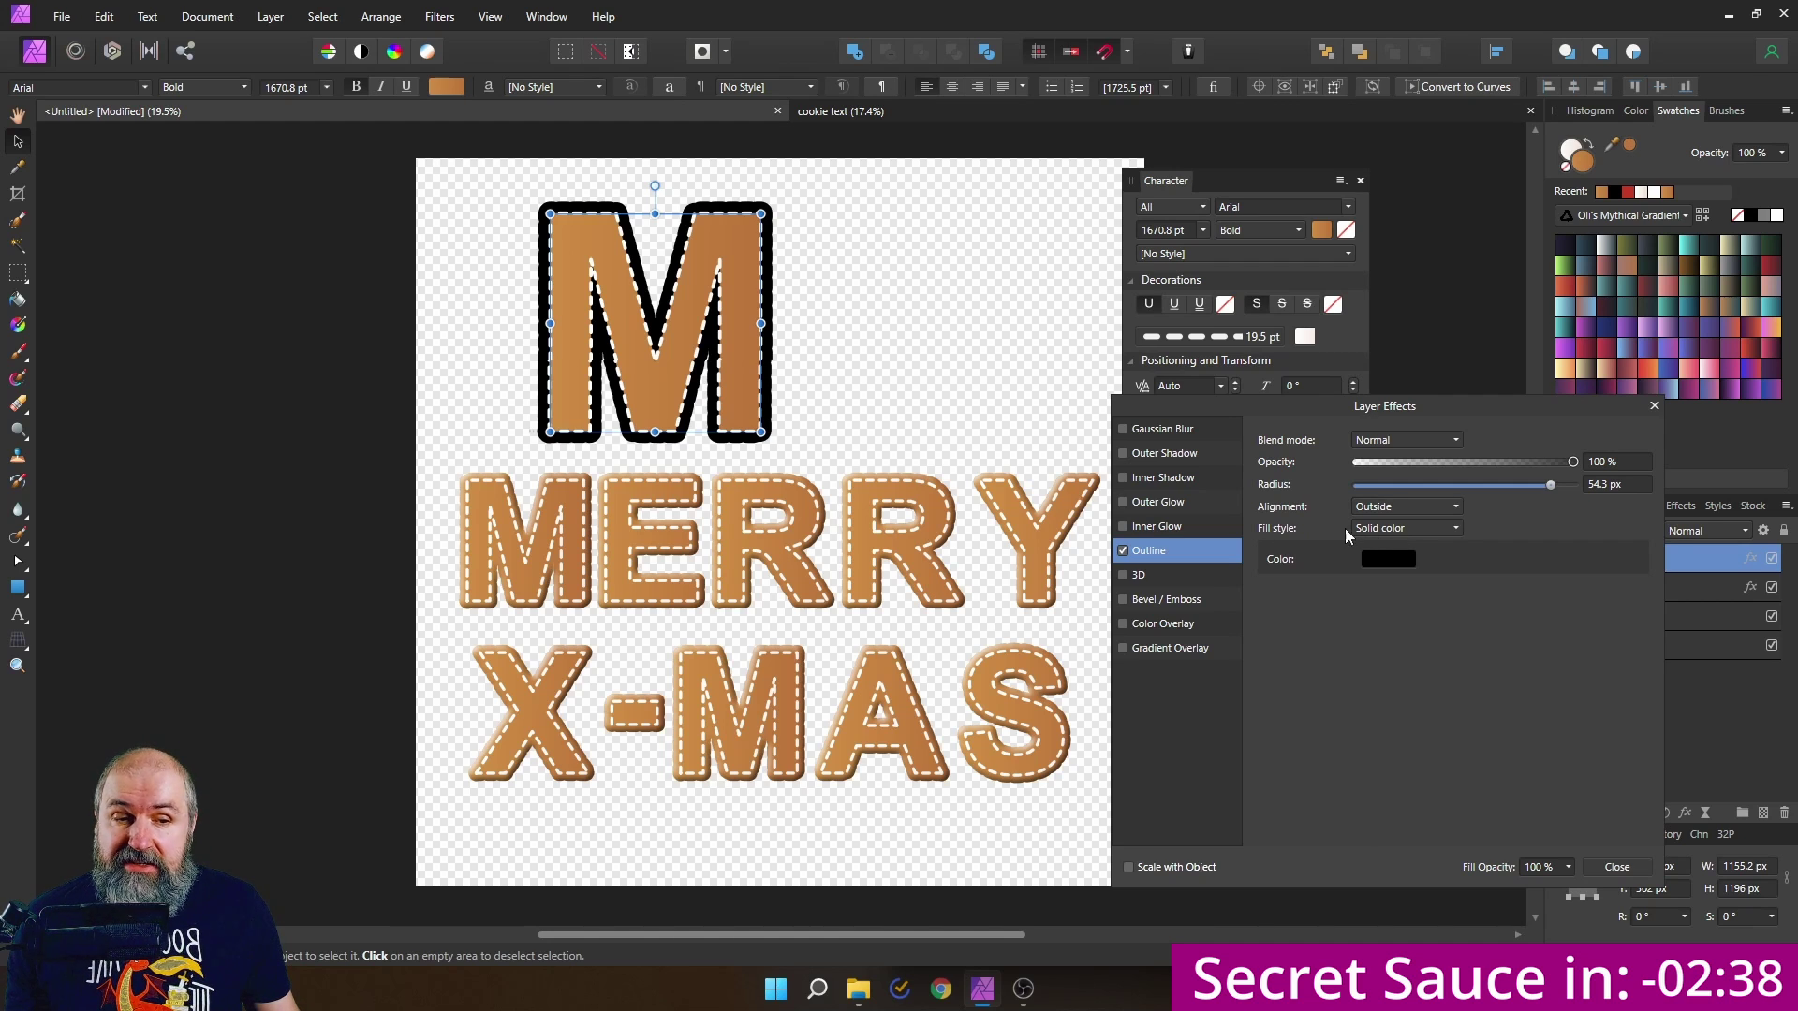
- Change the outline fill to a gradient with both stops sampled from the M's orange, then close Layer Effects
click(1368, 530)
click(1381, 591)
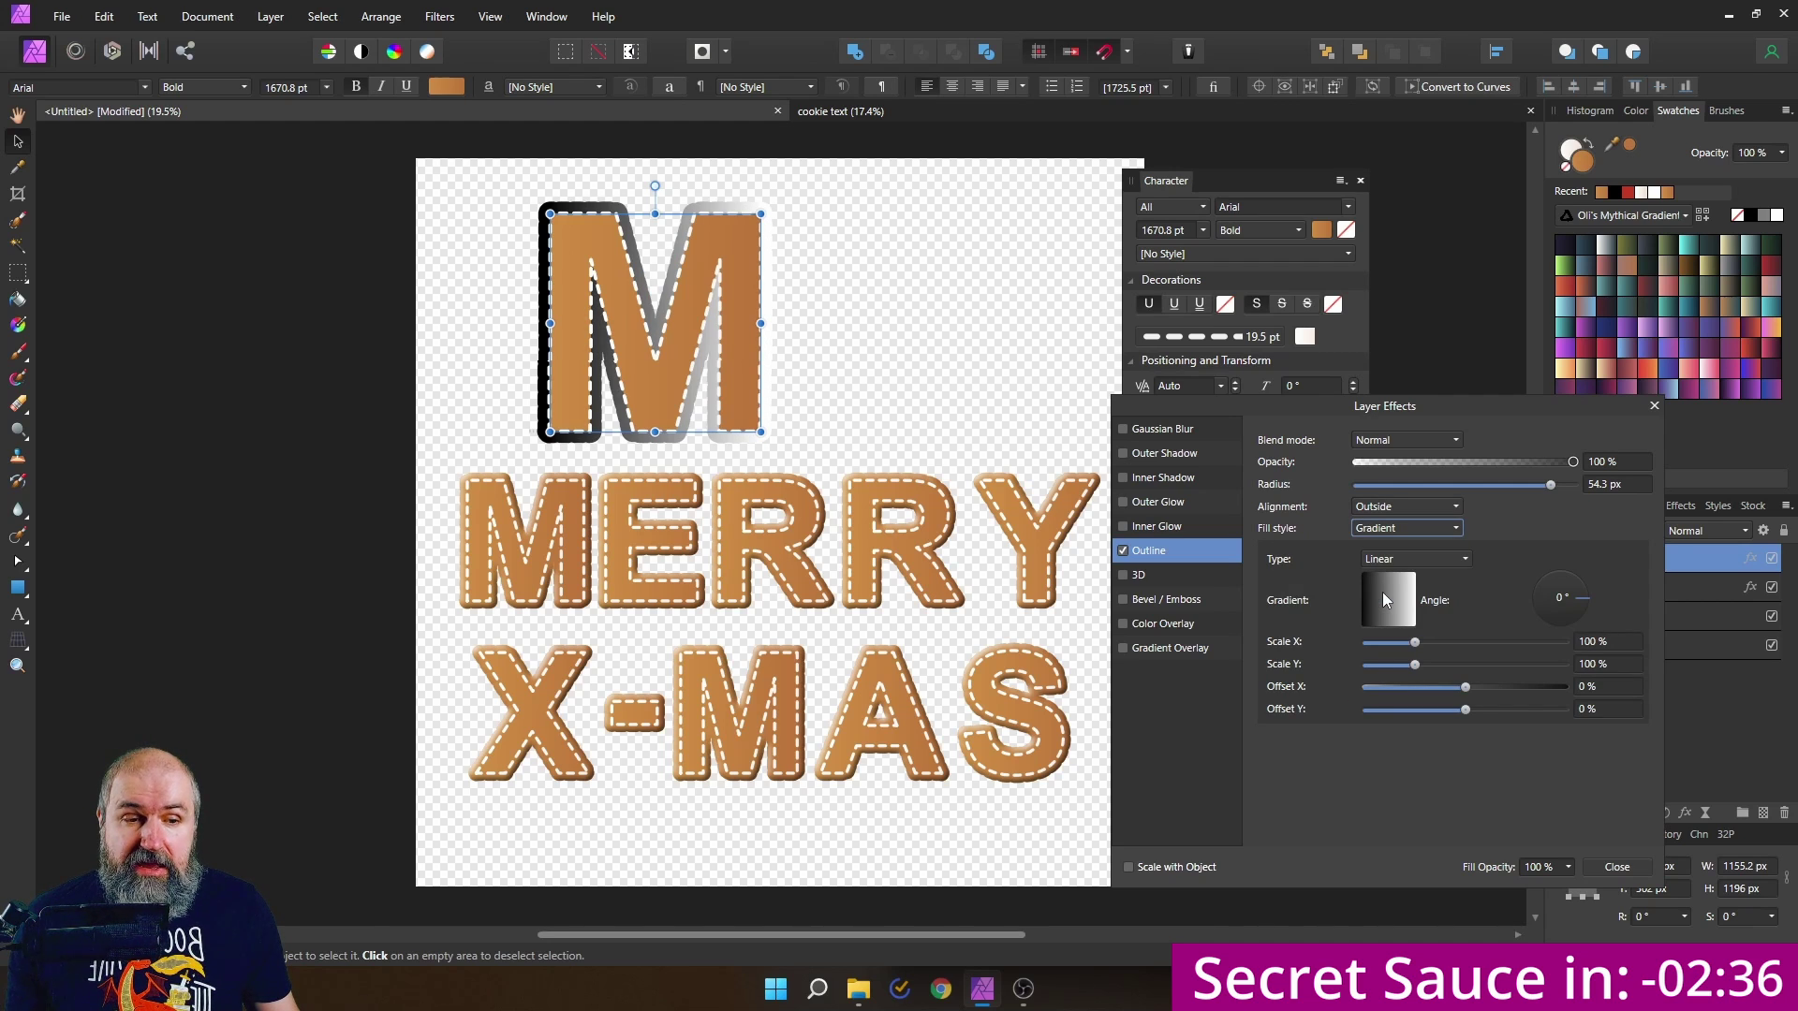
click(1391, 604)
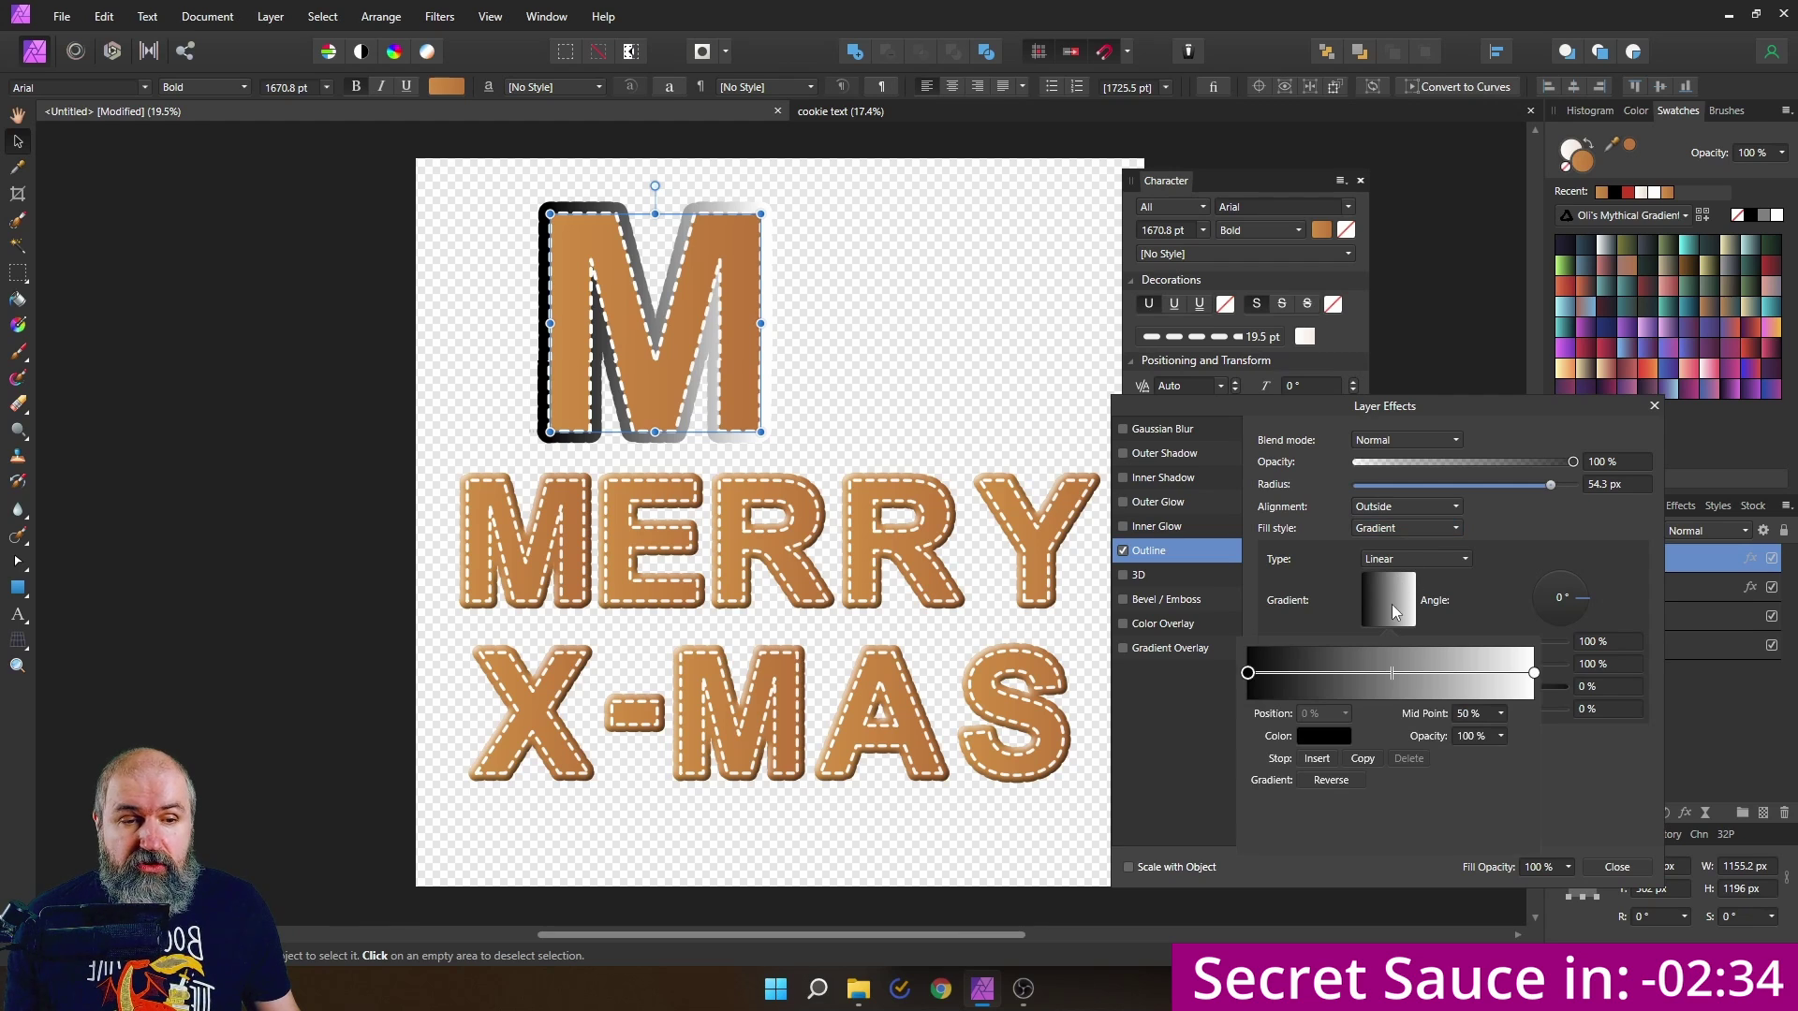
click(1323, 736)
drag(1409, 767, 760, 305)
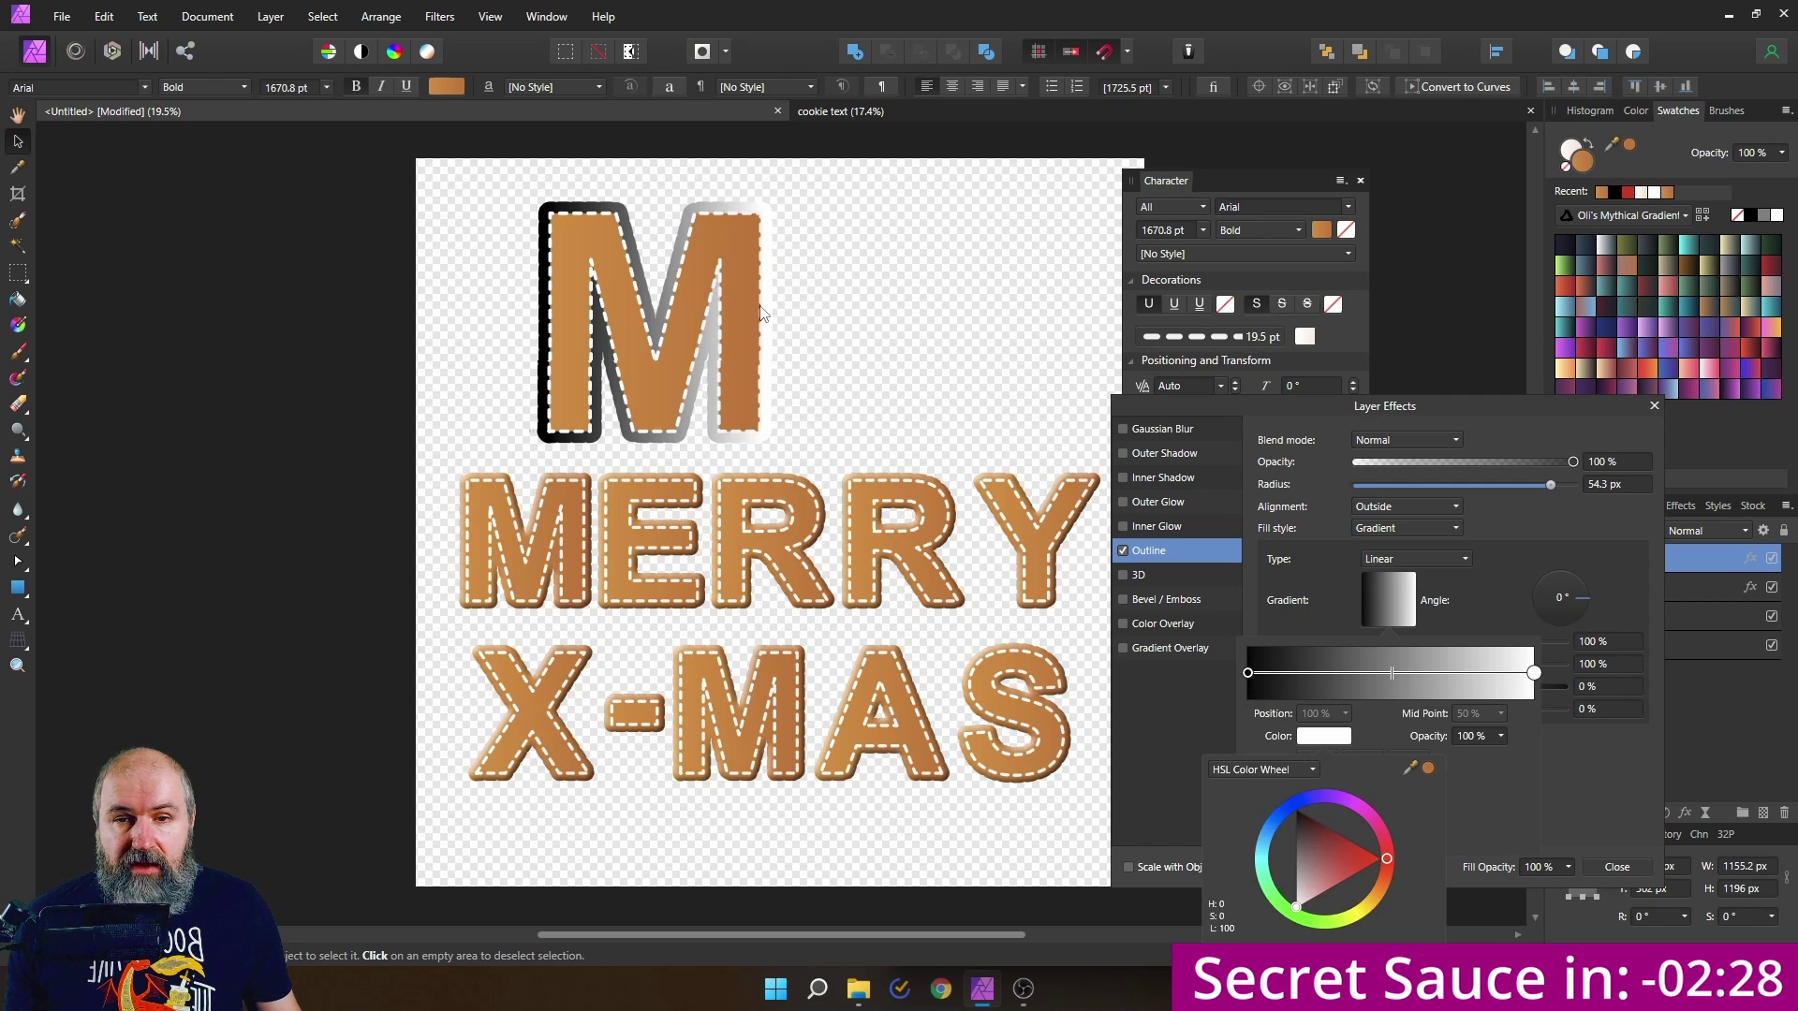
click(1323, 736)
drag(1409, 767, 581, 281)
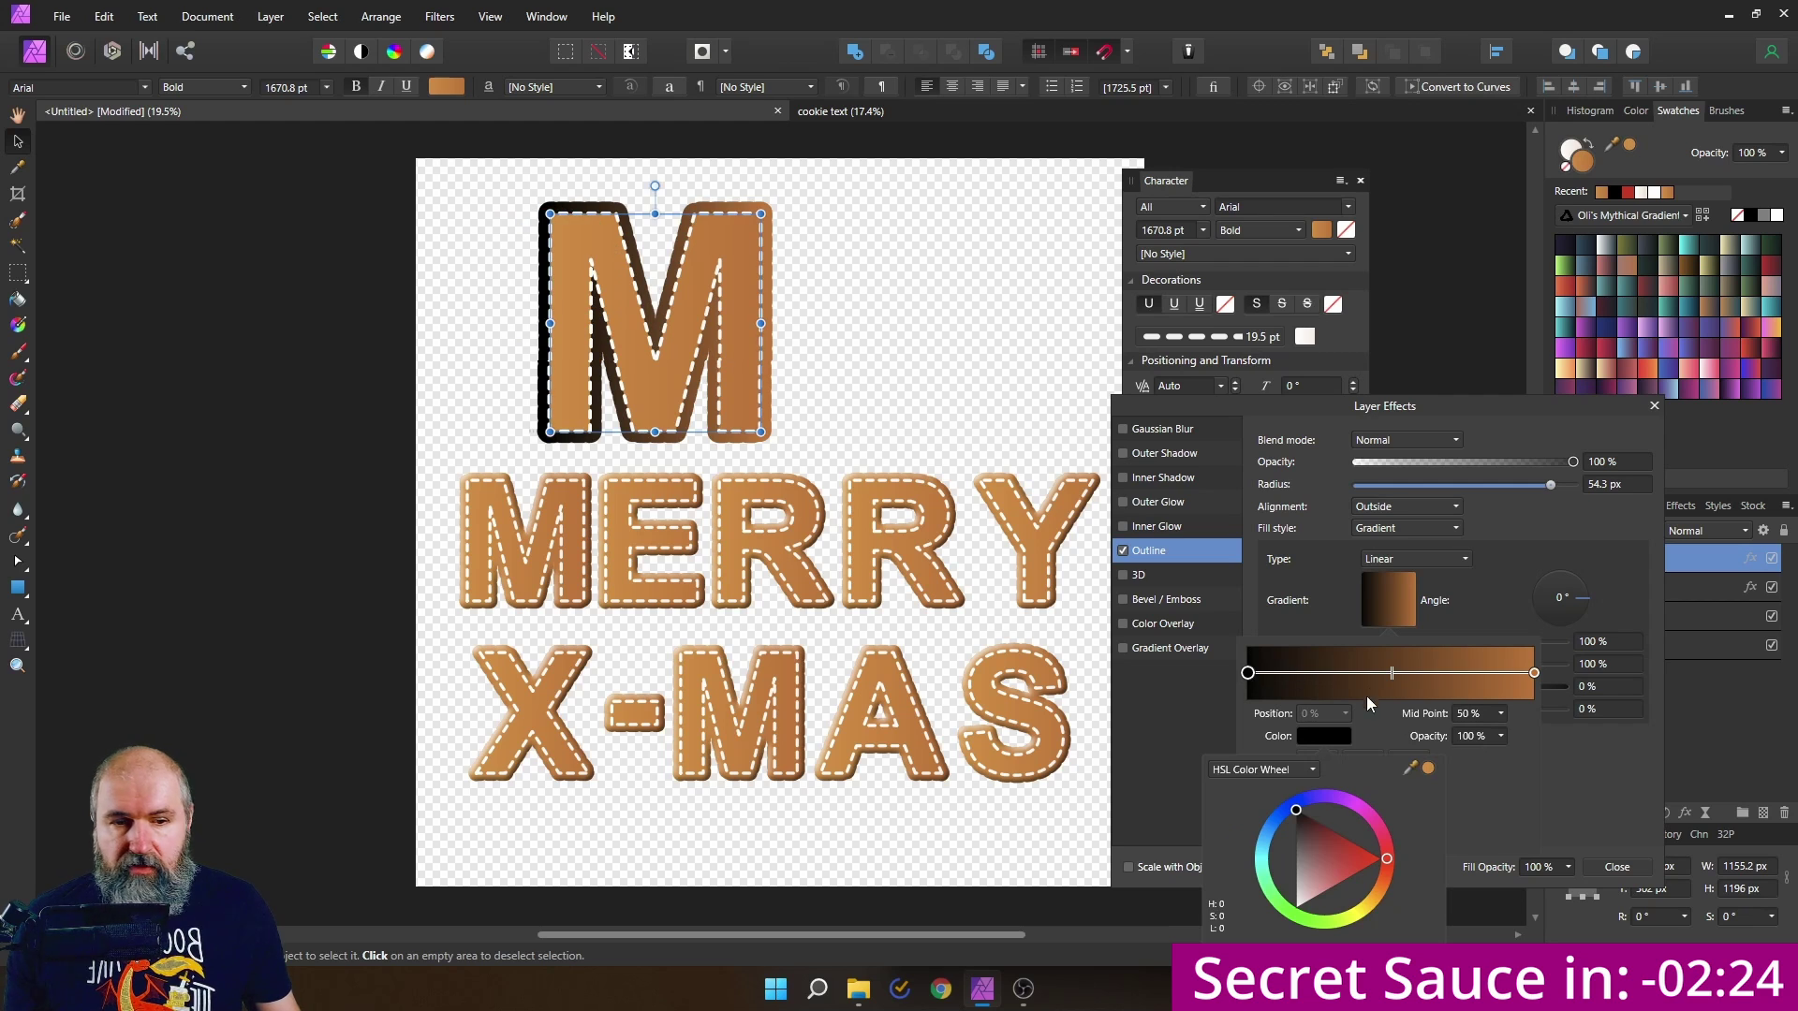
click(1427, 769)
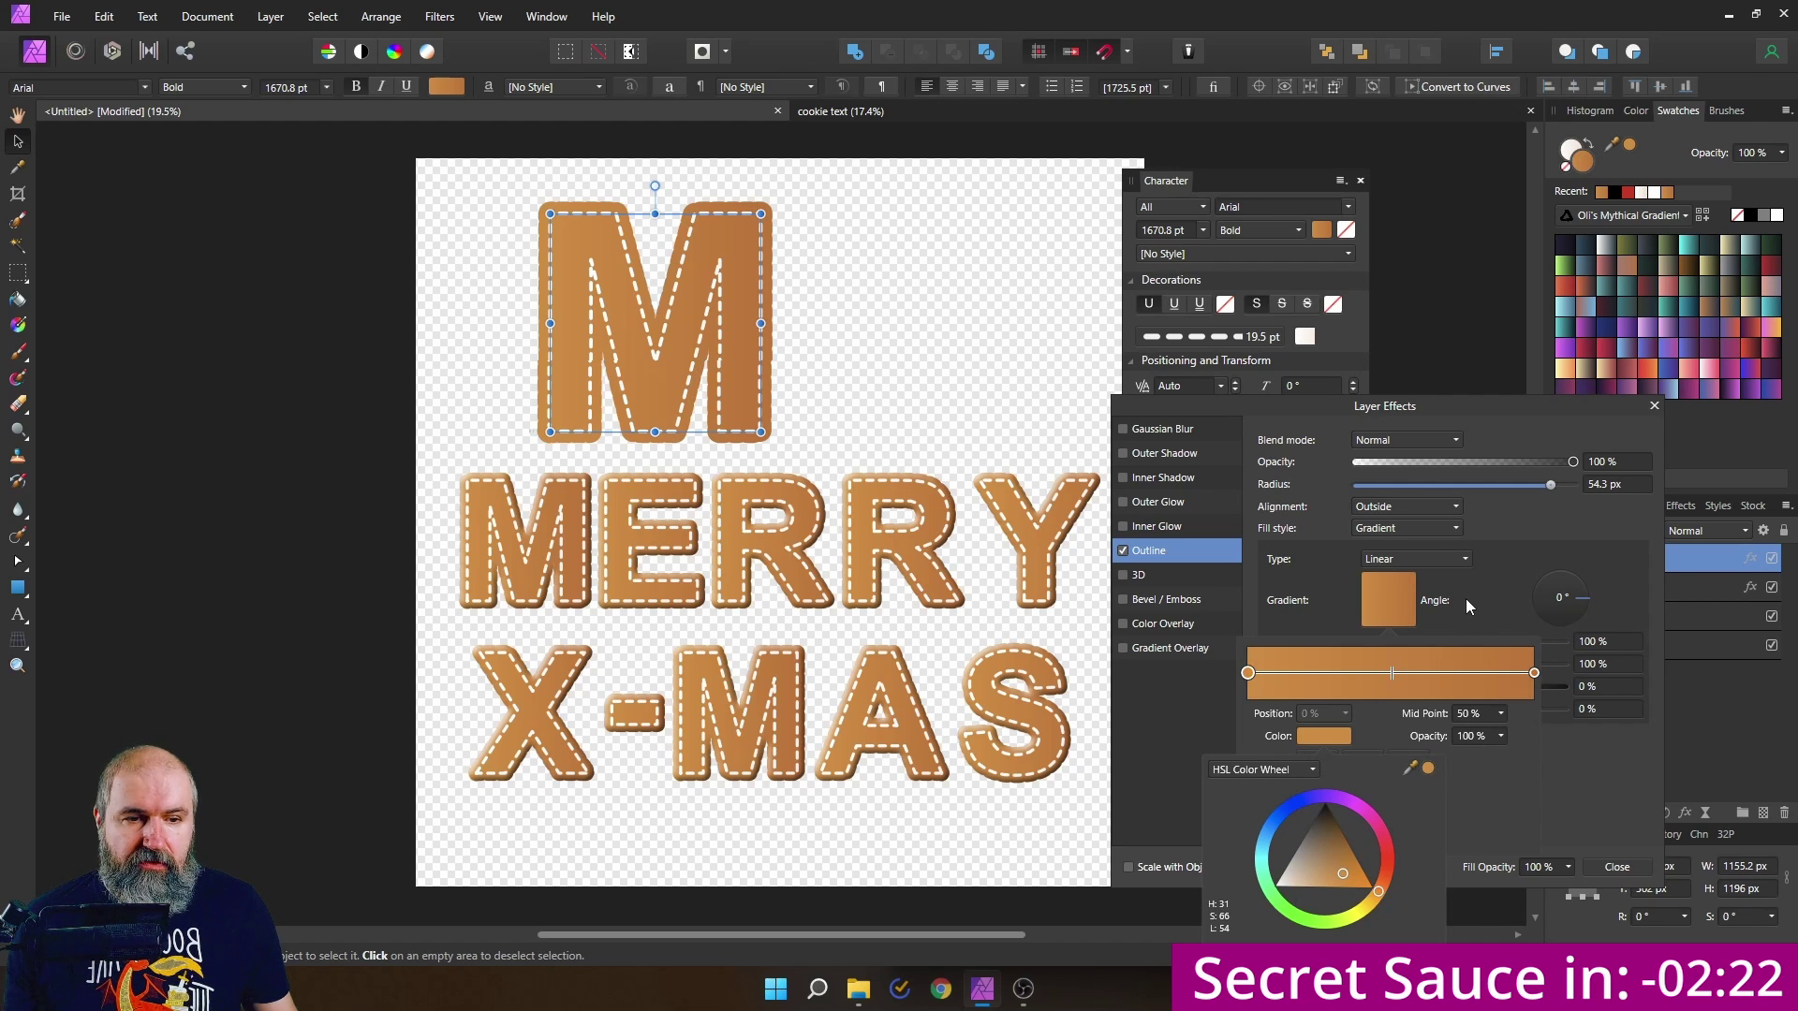
click(1652, 408)
- Widen the M's white dashed stitching to about 24.2 pt and close the Character panel
click(1213, 340)
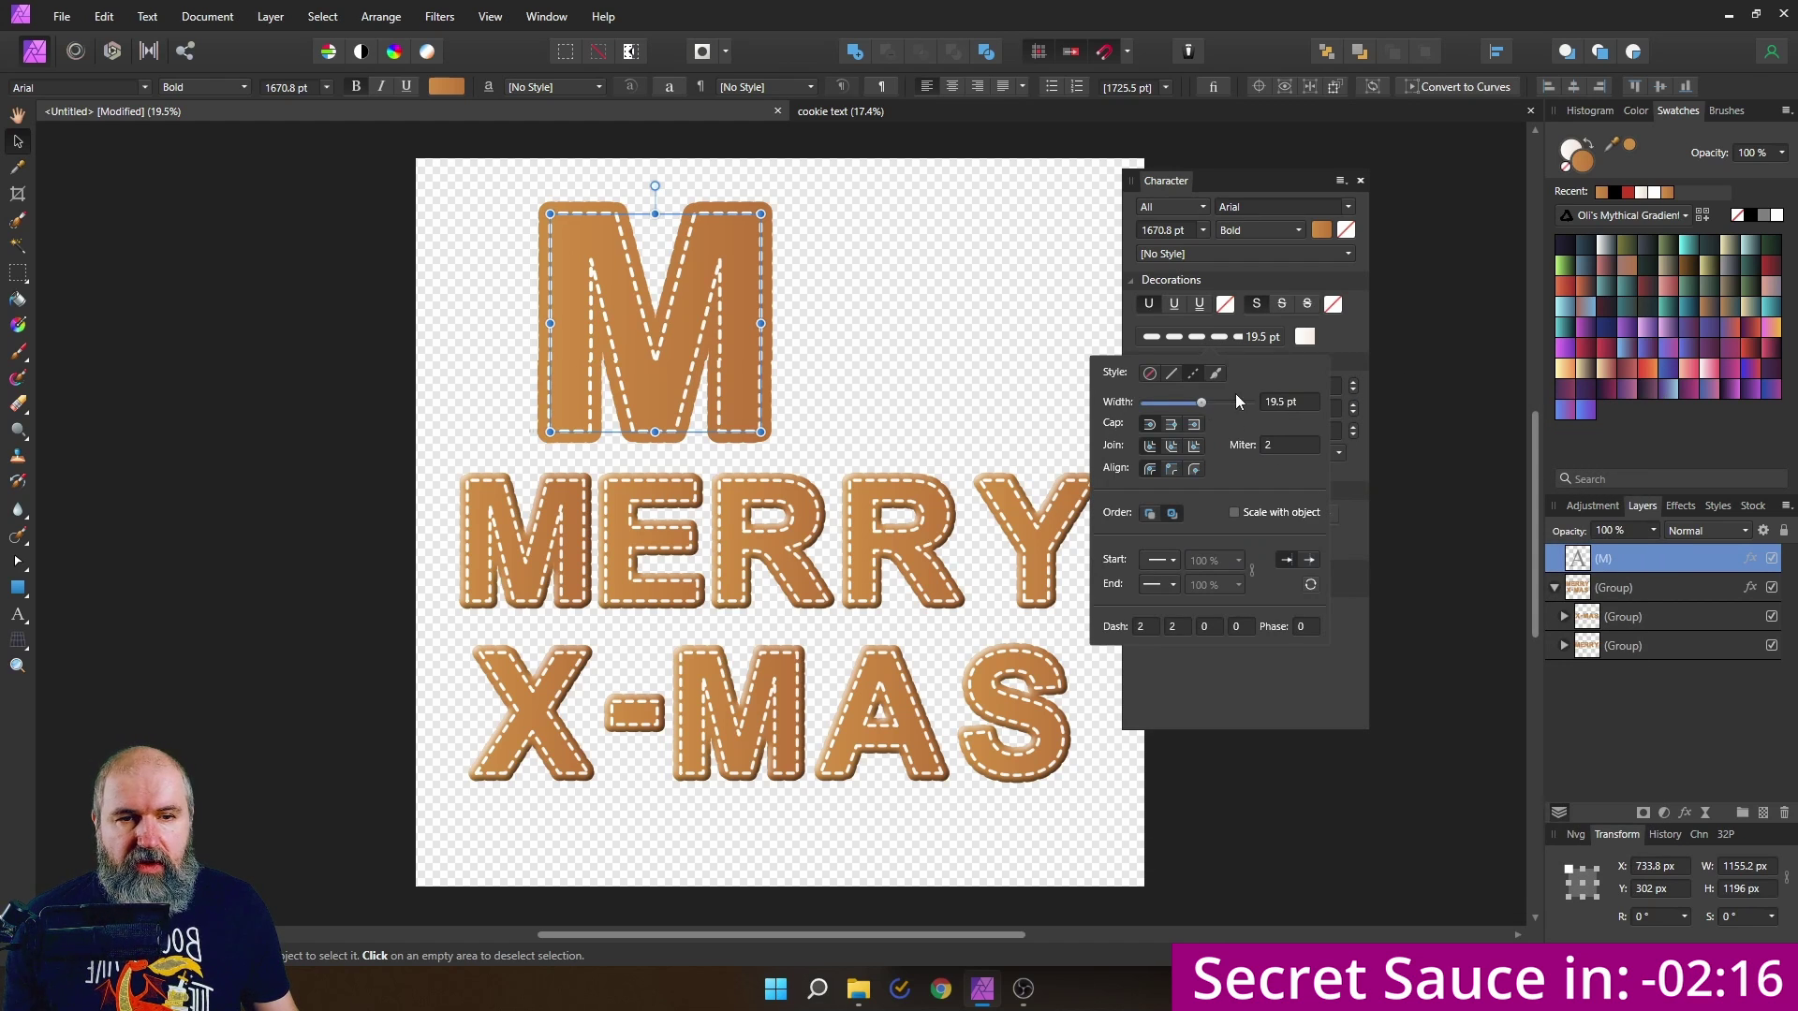
drag(1200, 403, 1218, 409)
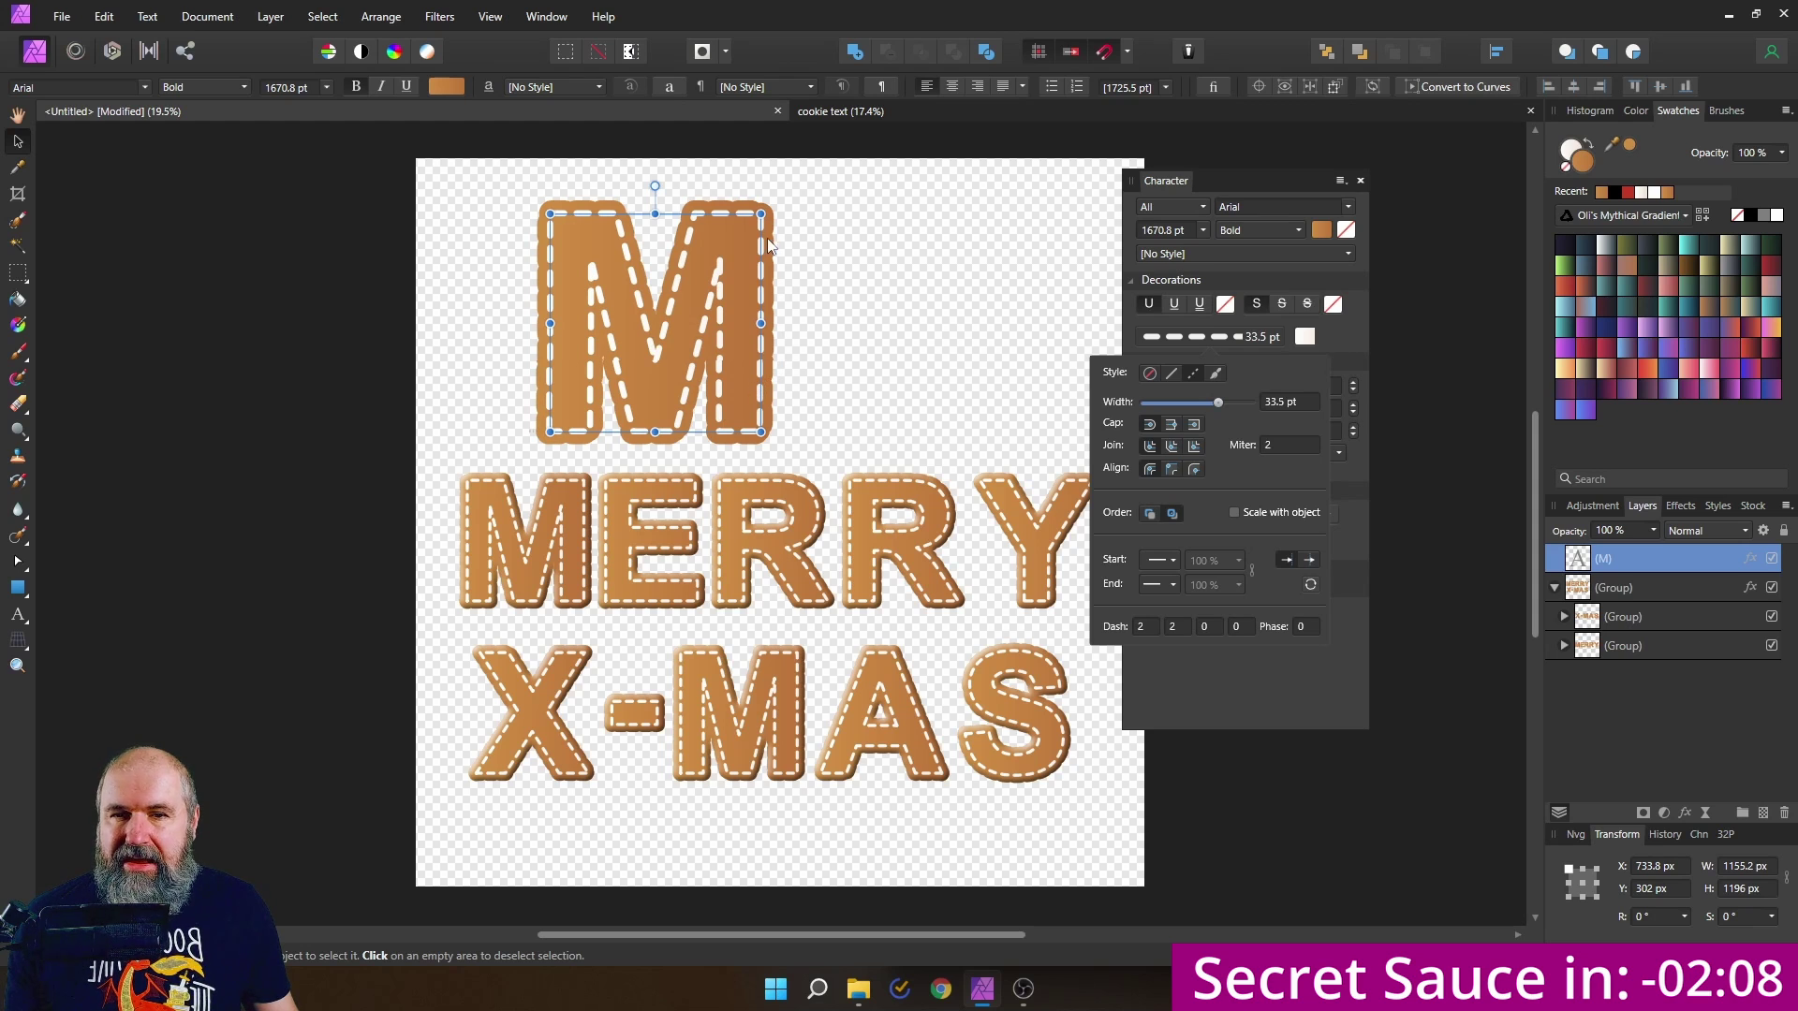
drag(1219, 401, 1207, 405)
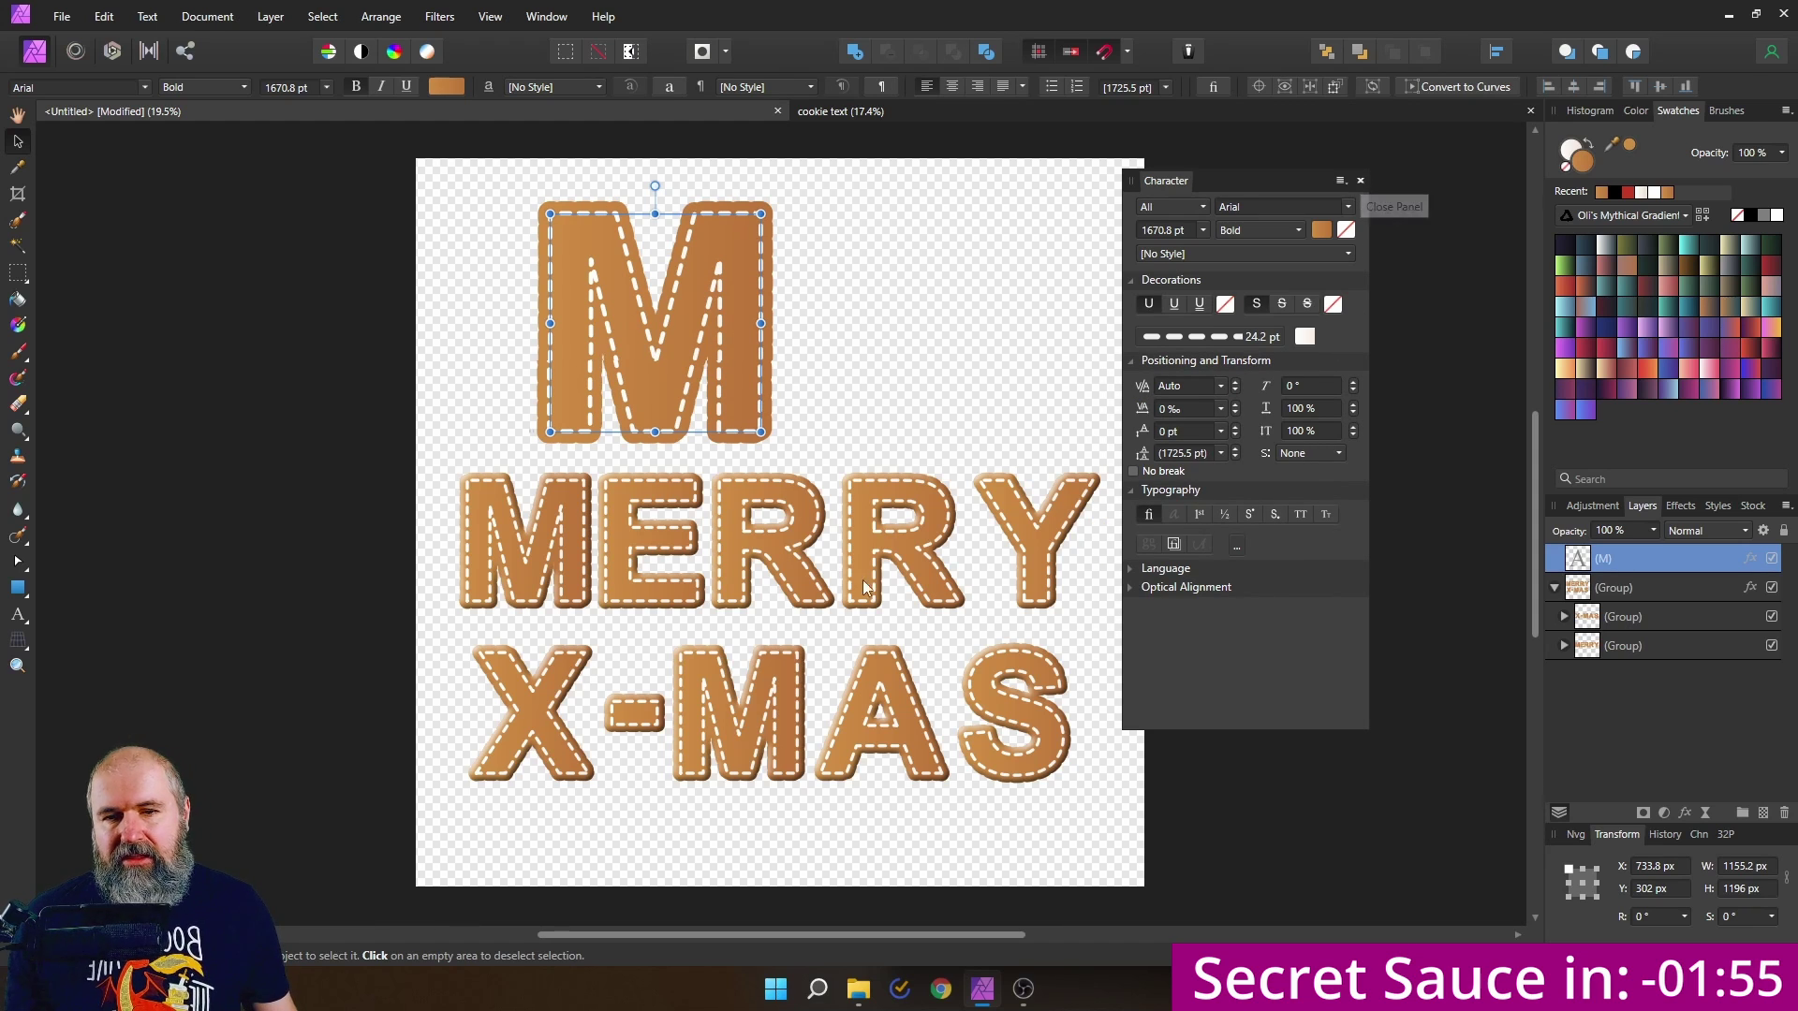
click(1361, 182)
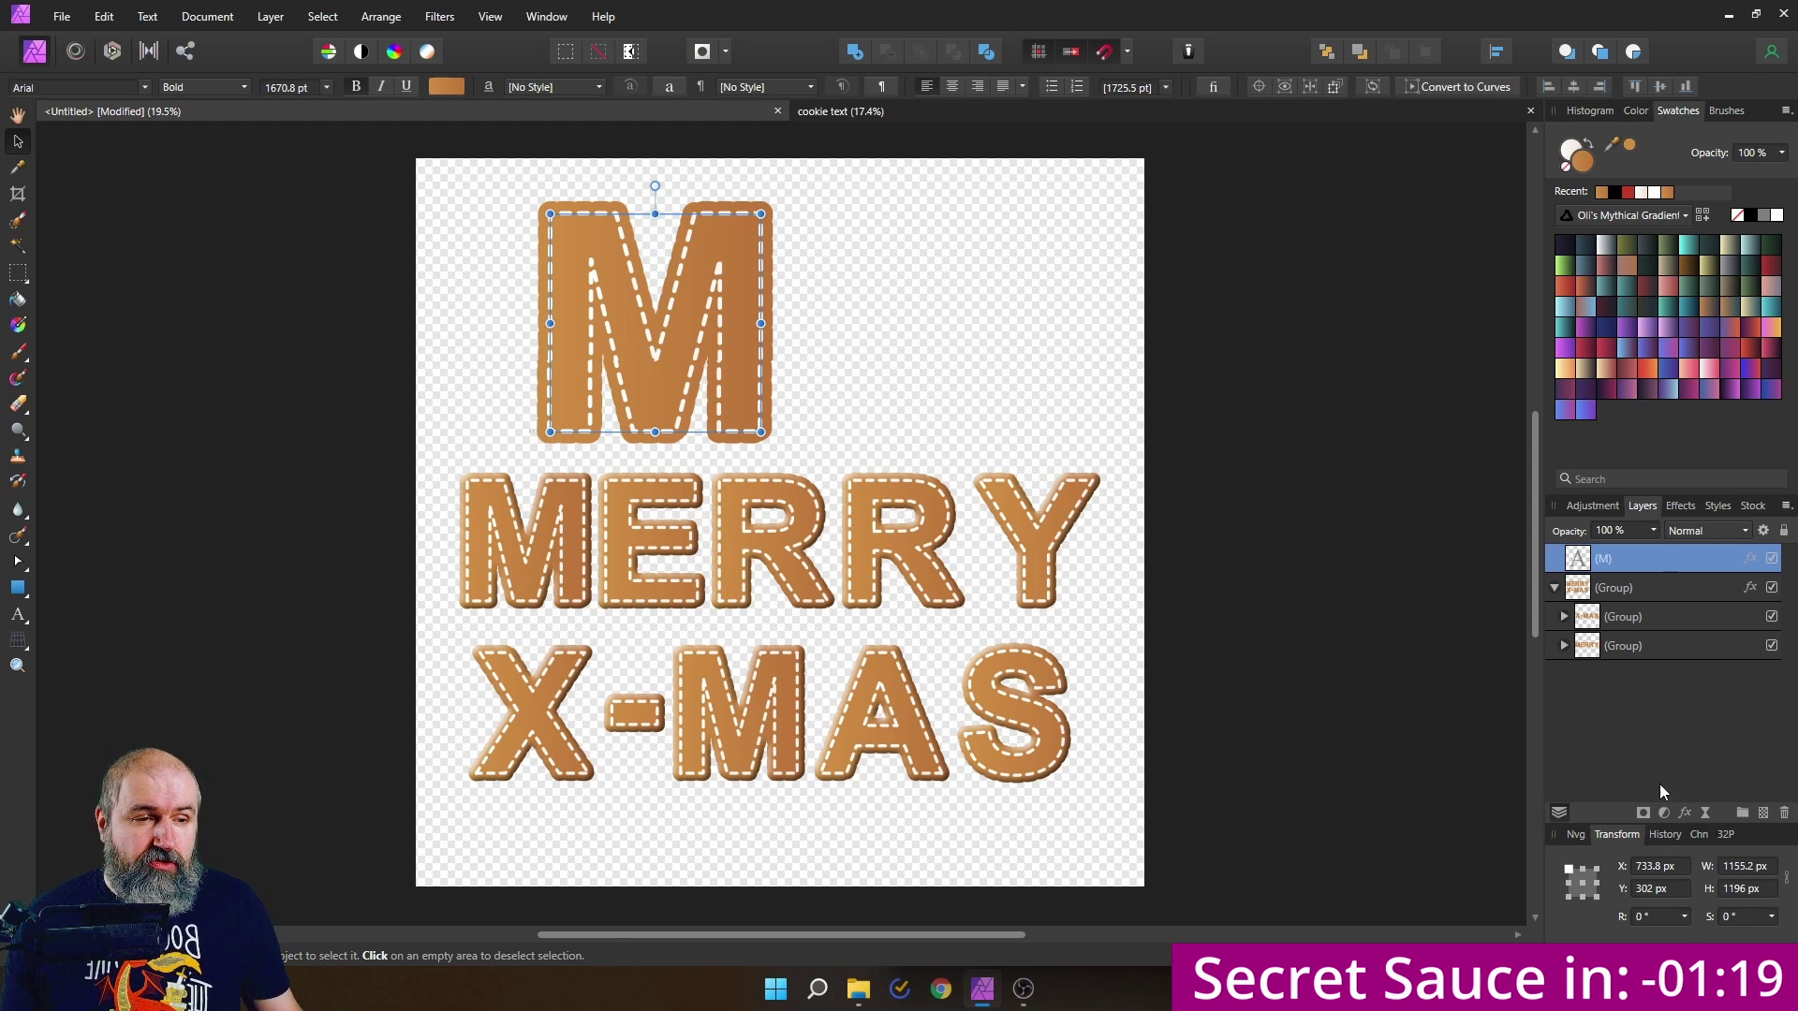
- Show the Styles panel and save the M's stitched cookie look as new style 'Style 10'
click(1718, 506)
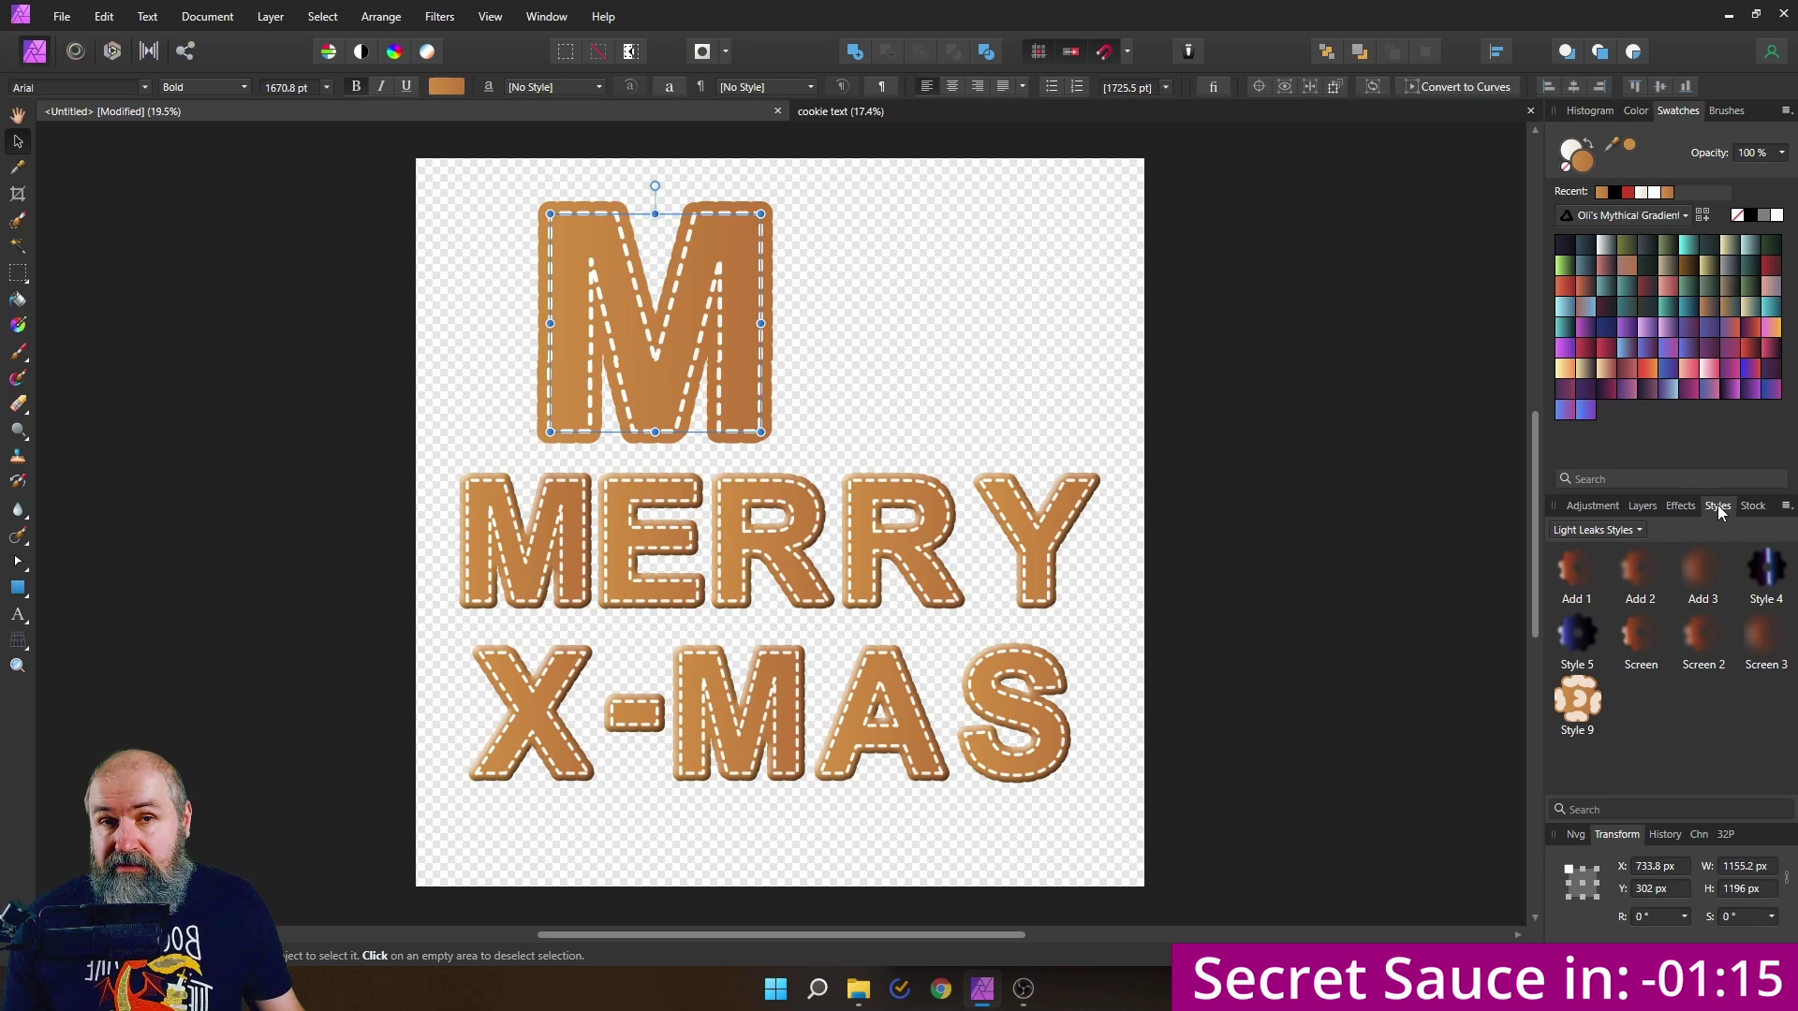
click(506, 17)
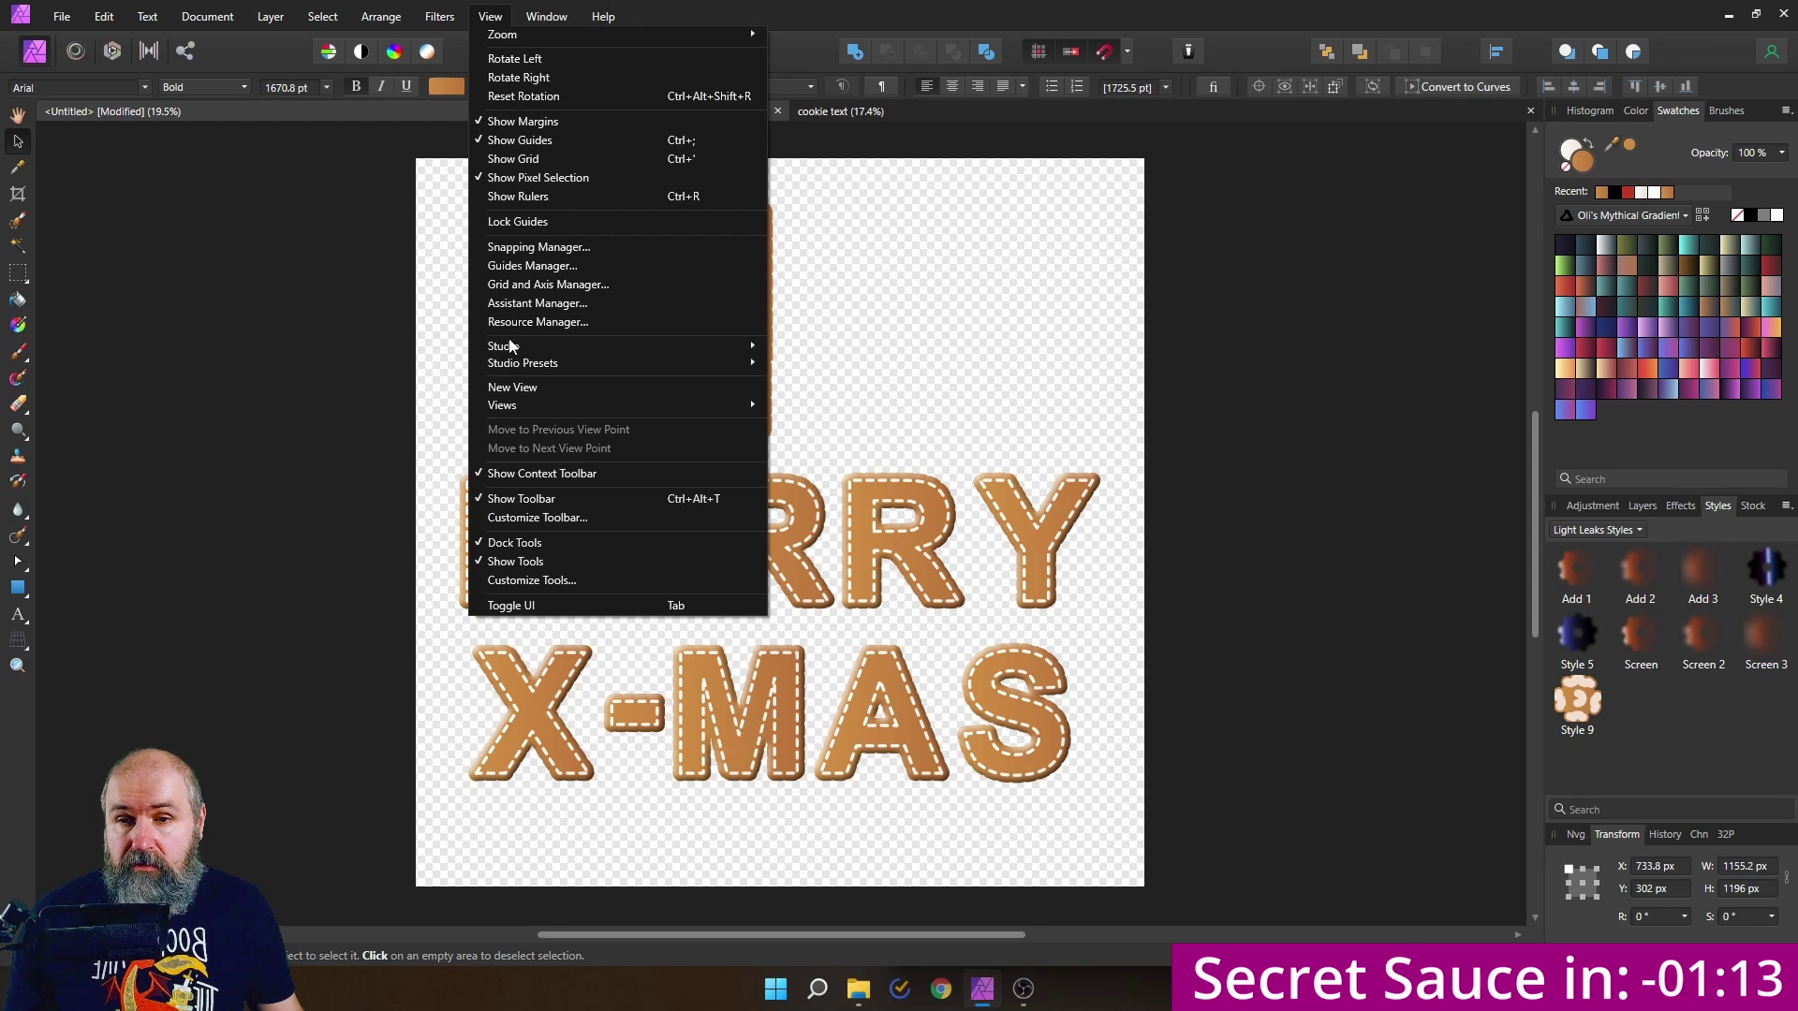
mouse_move(513, 347)
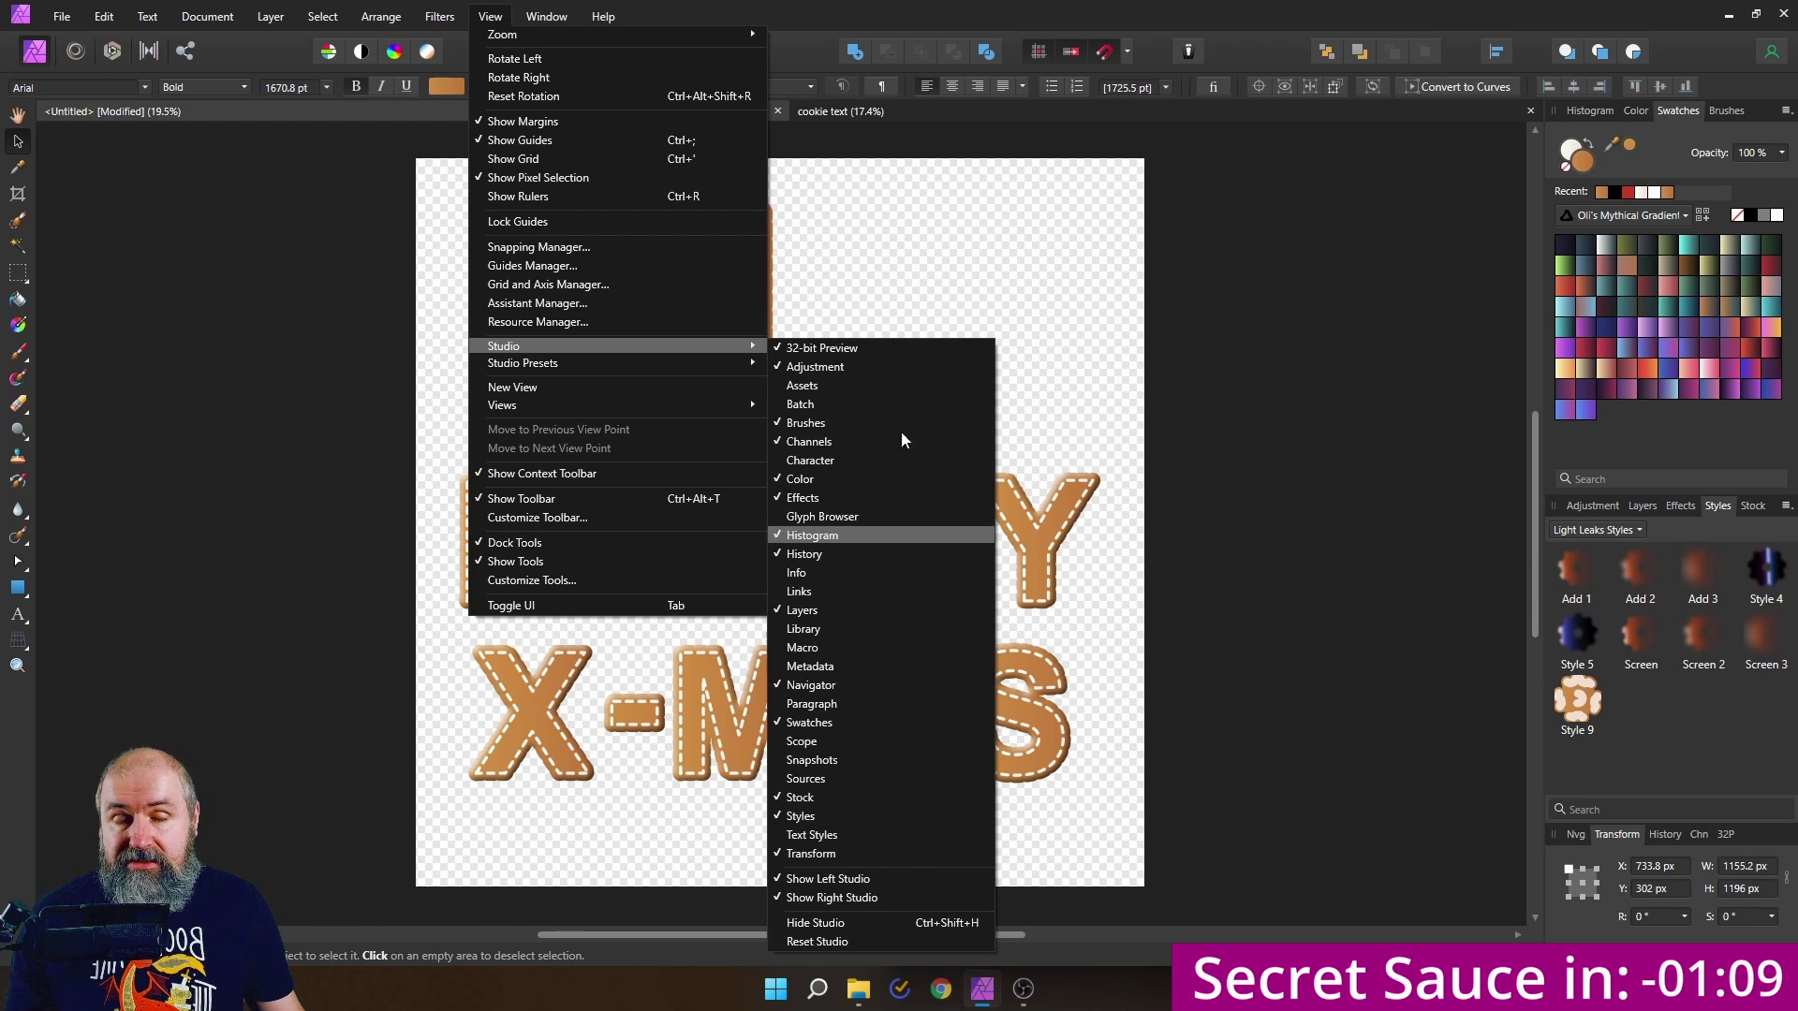
click(486, 23)
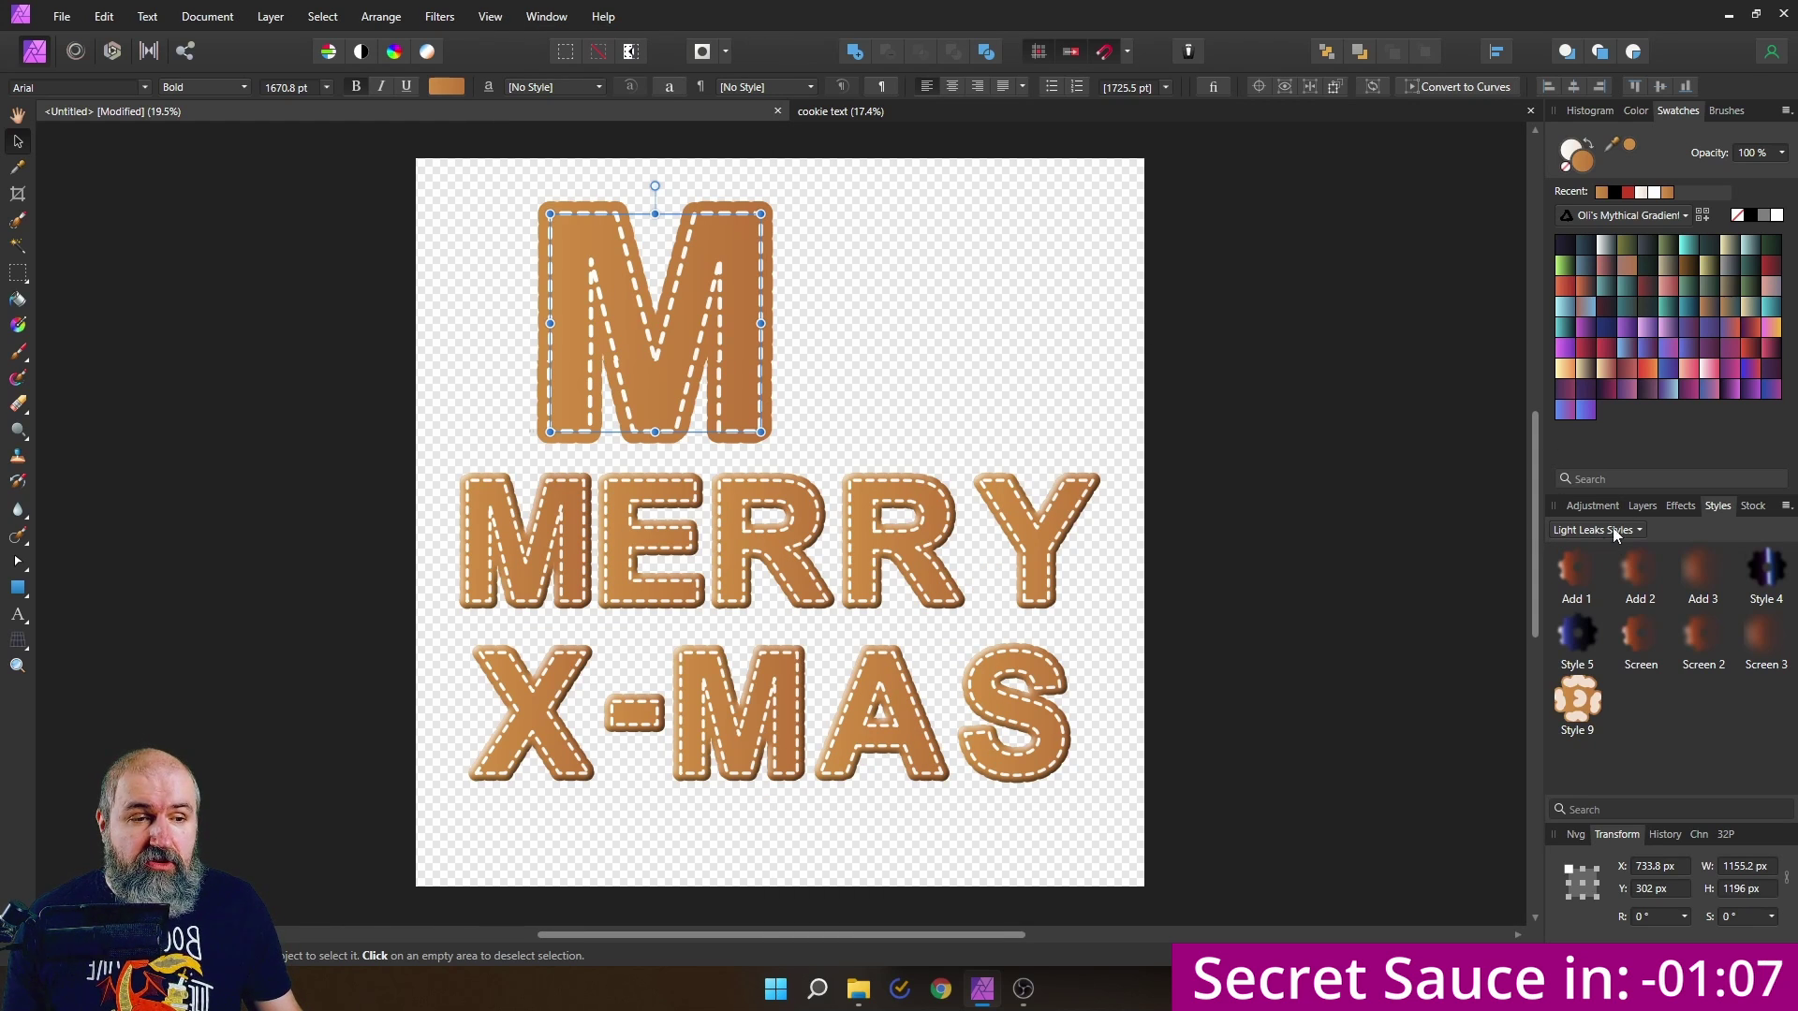
click(1788, 507)
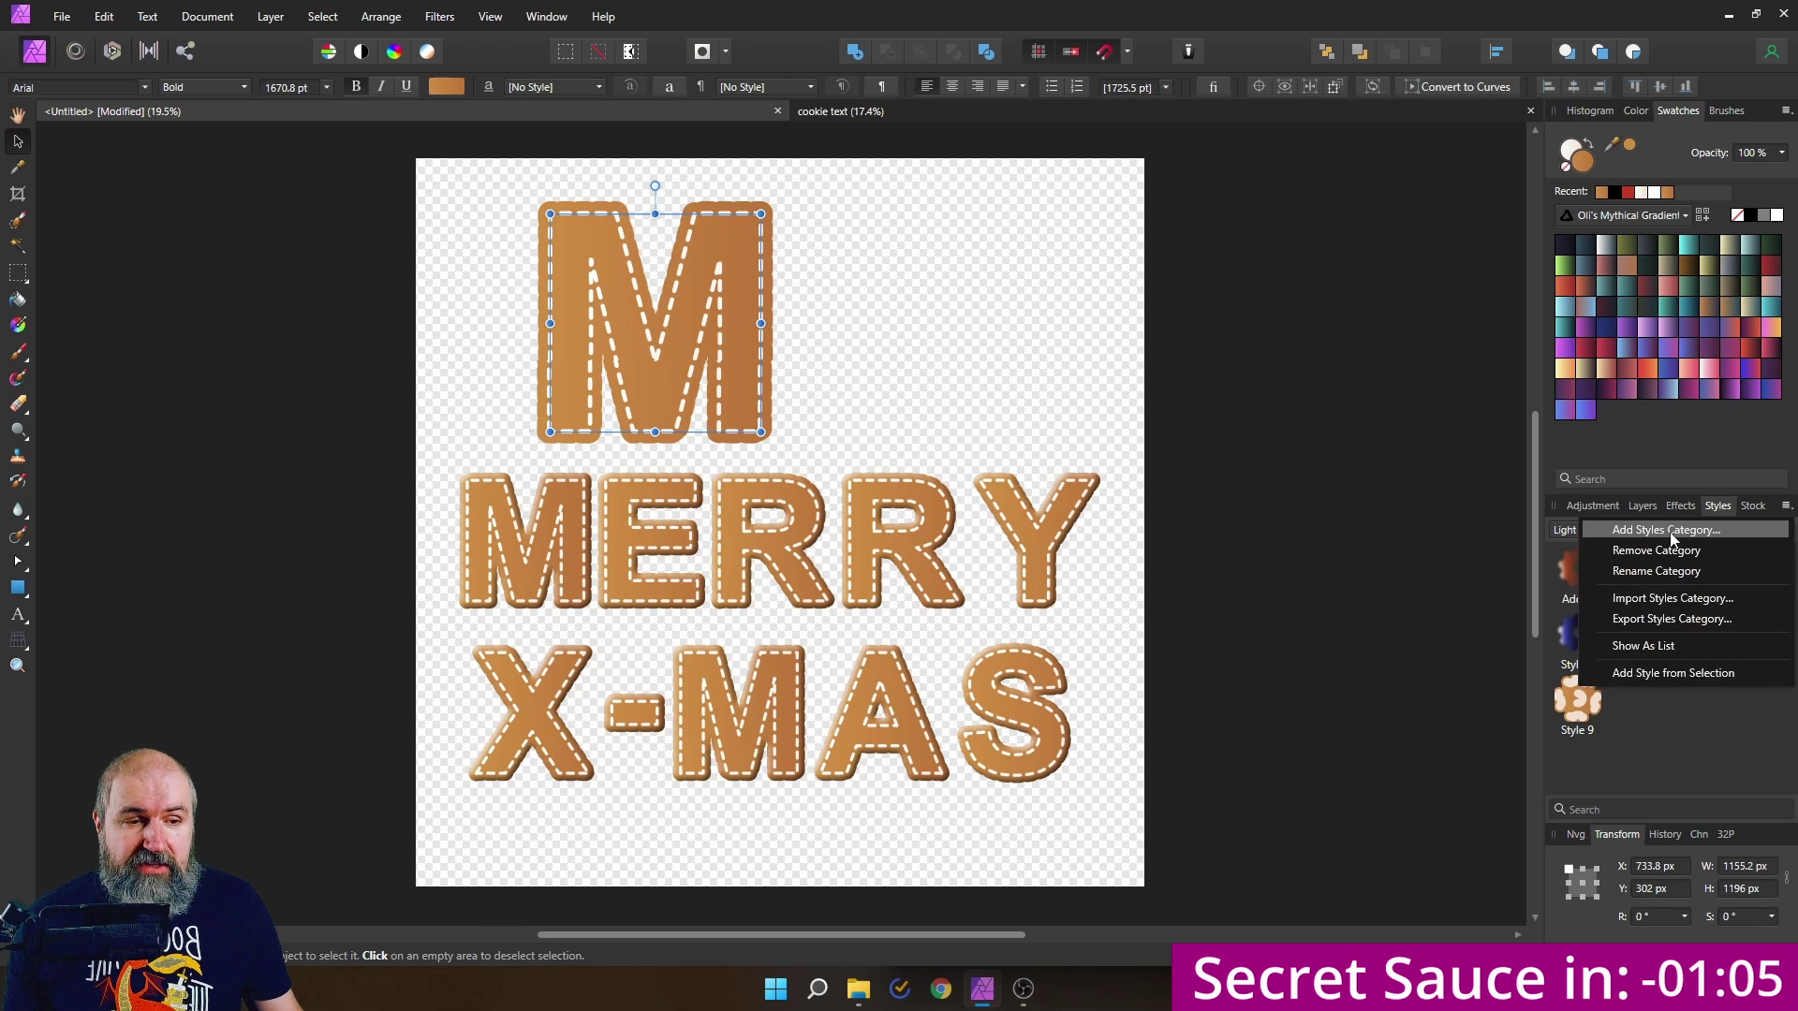
click(1632, 791)
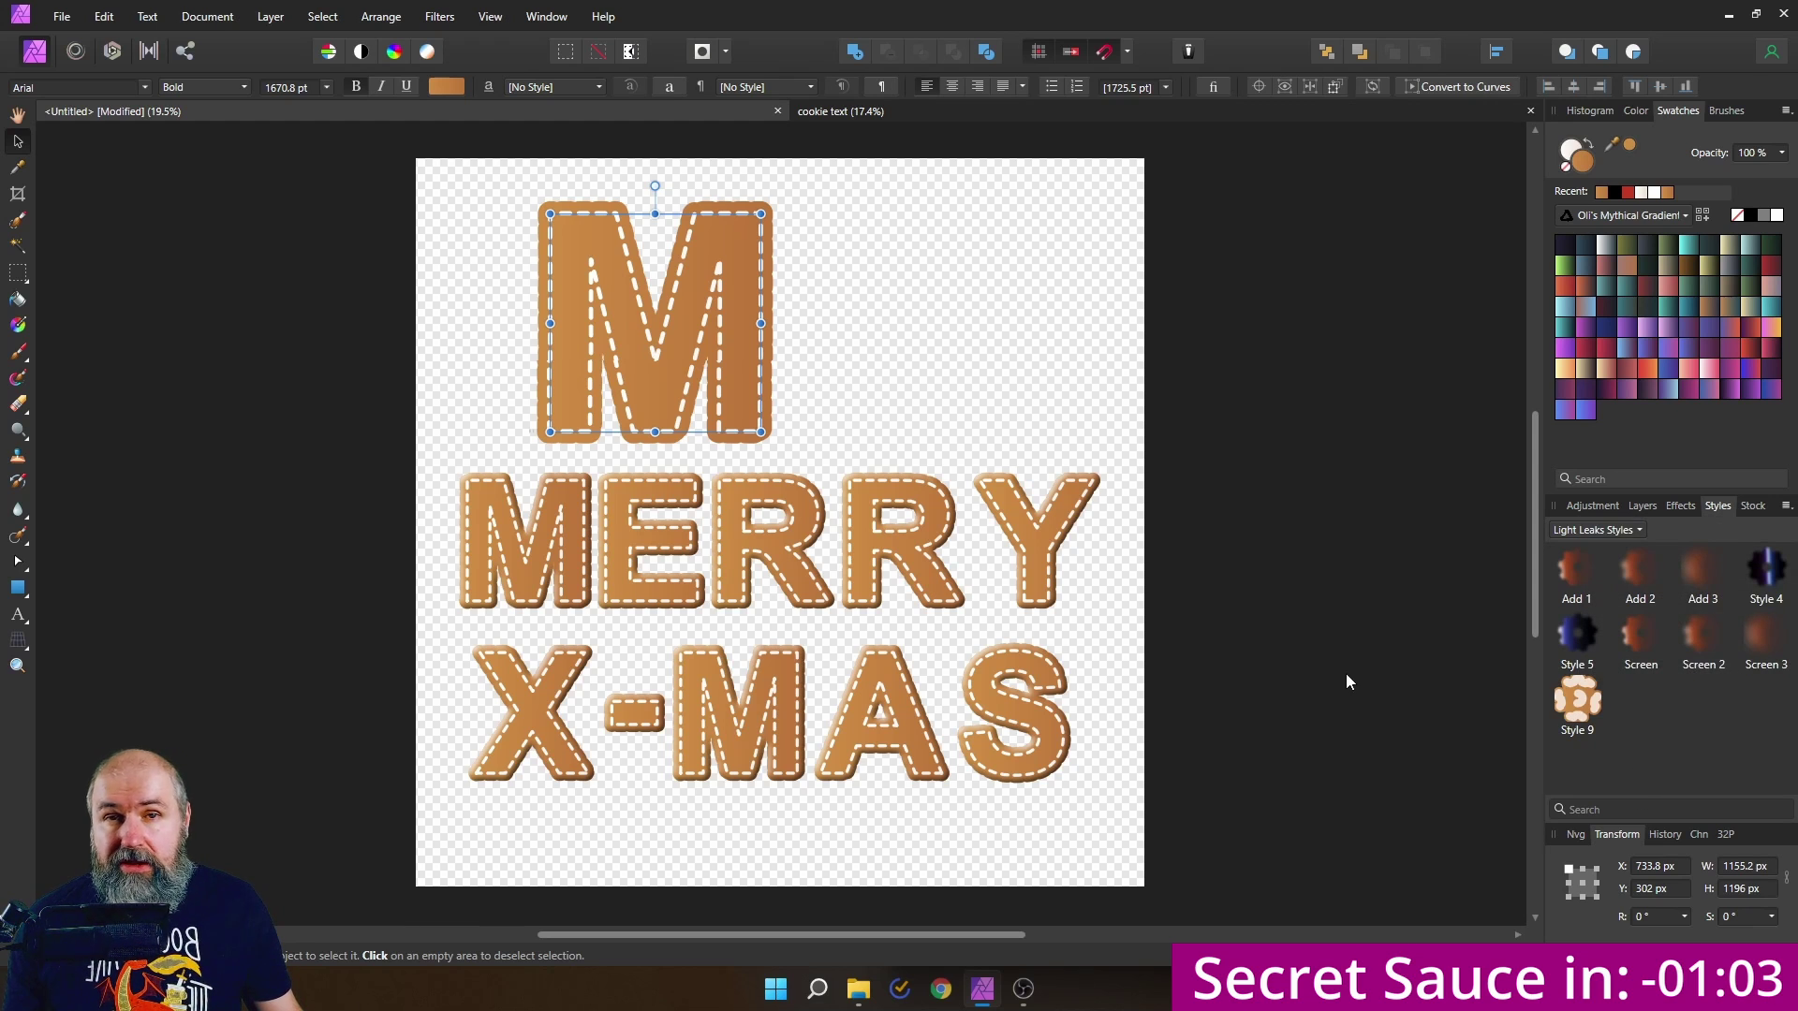
right_click(659, 373)
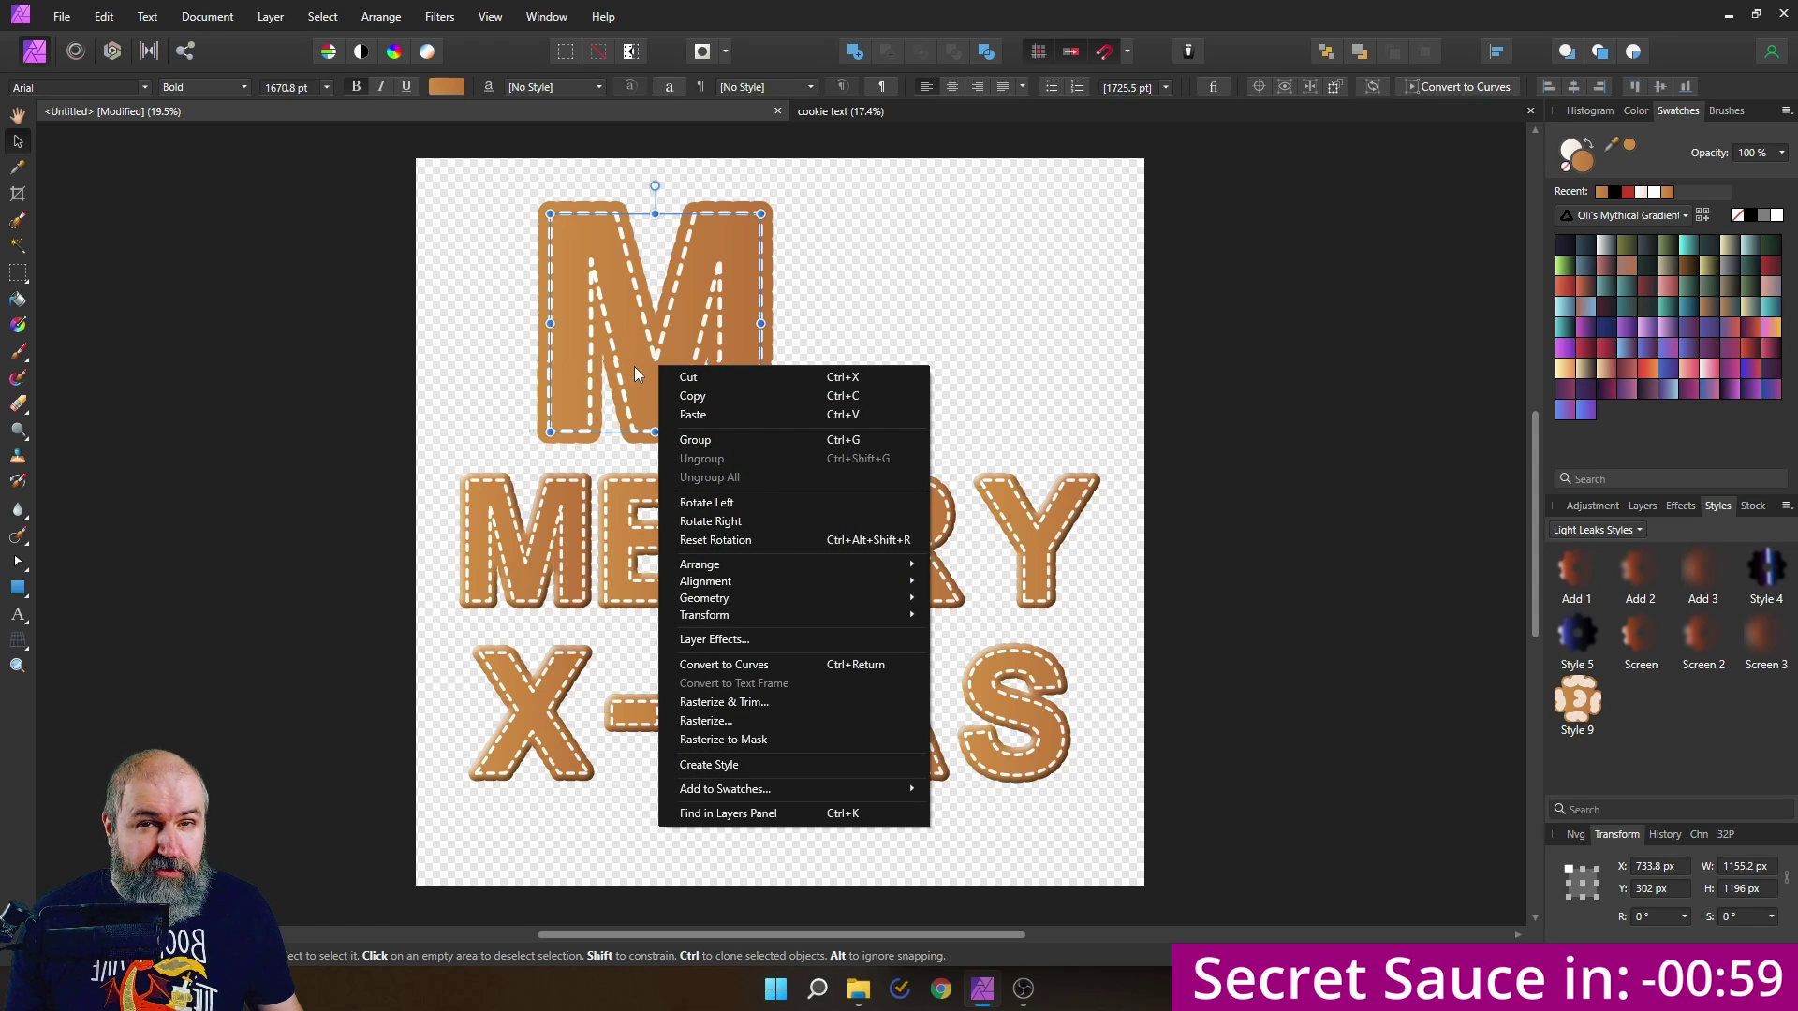
click(734, 766)
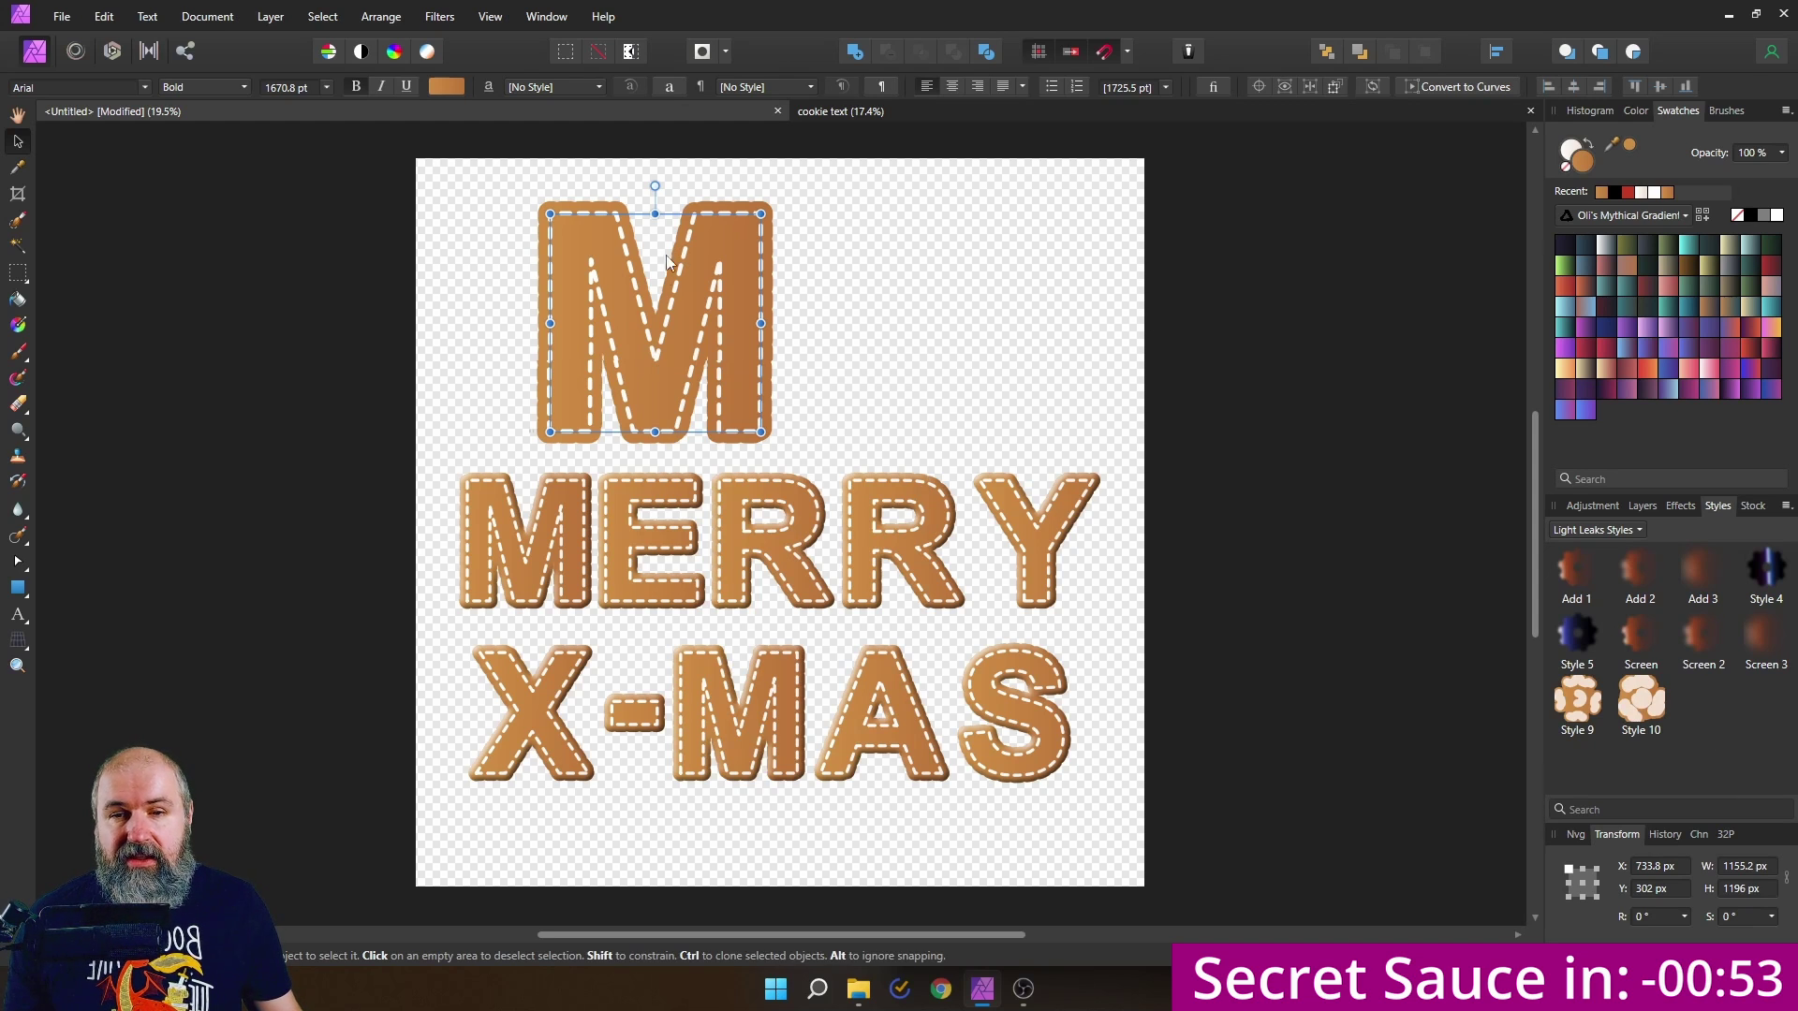
- Duplicate the M to its right, retype the copy as 'E', and move it close to the M
drag(688, 252, 627, 251)
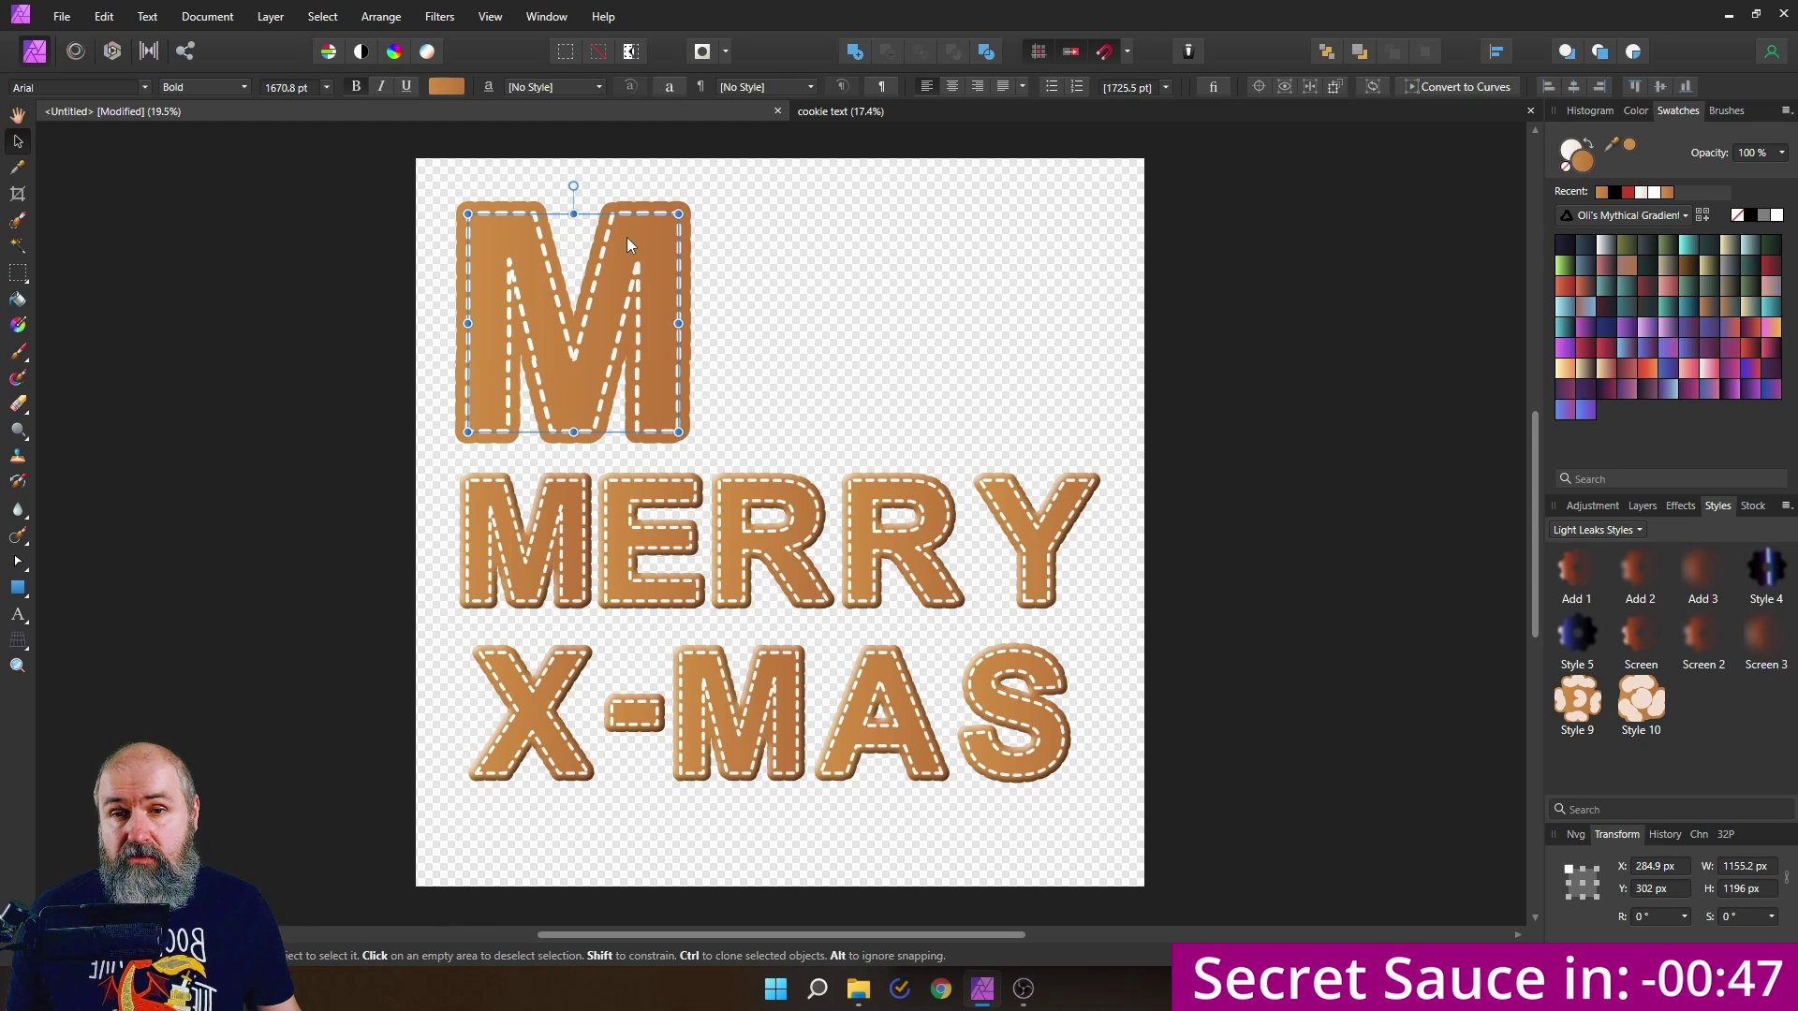
ctrl+drag(637, 236, 908, 234)
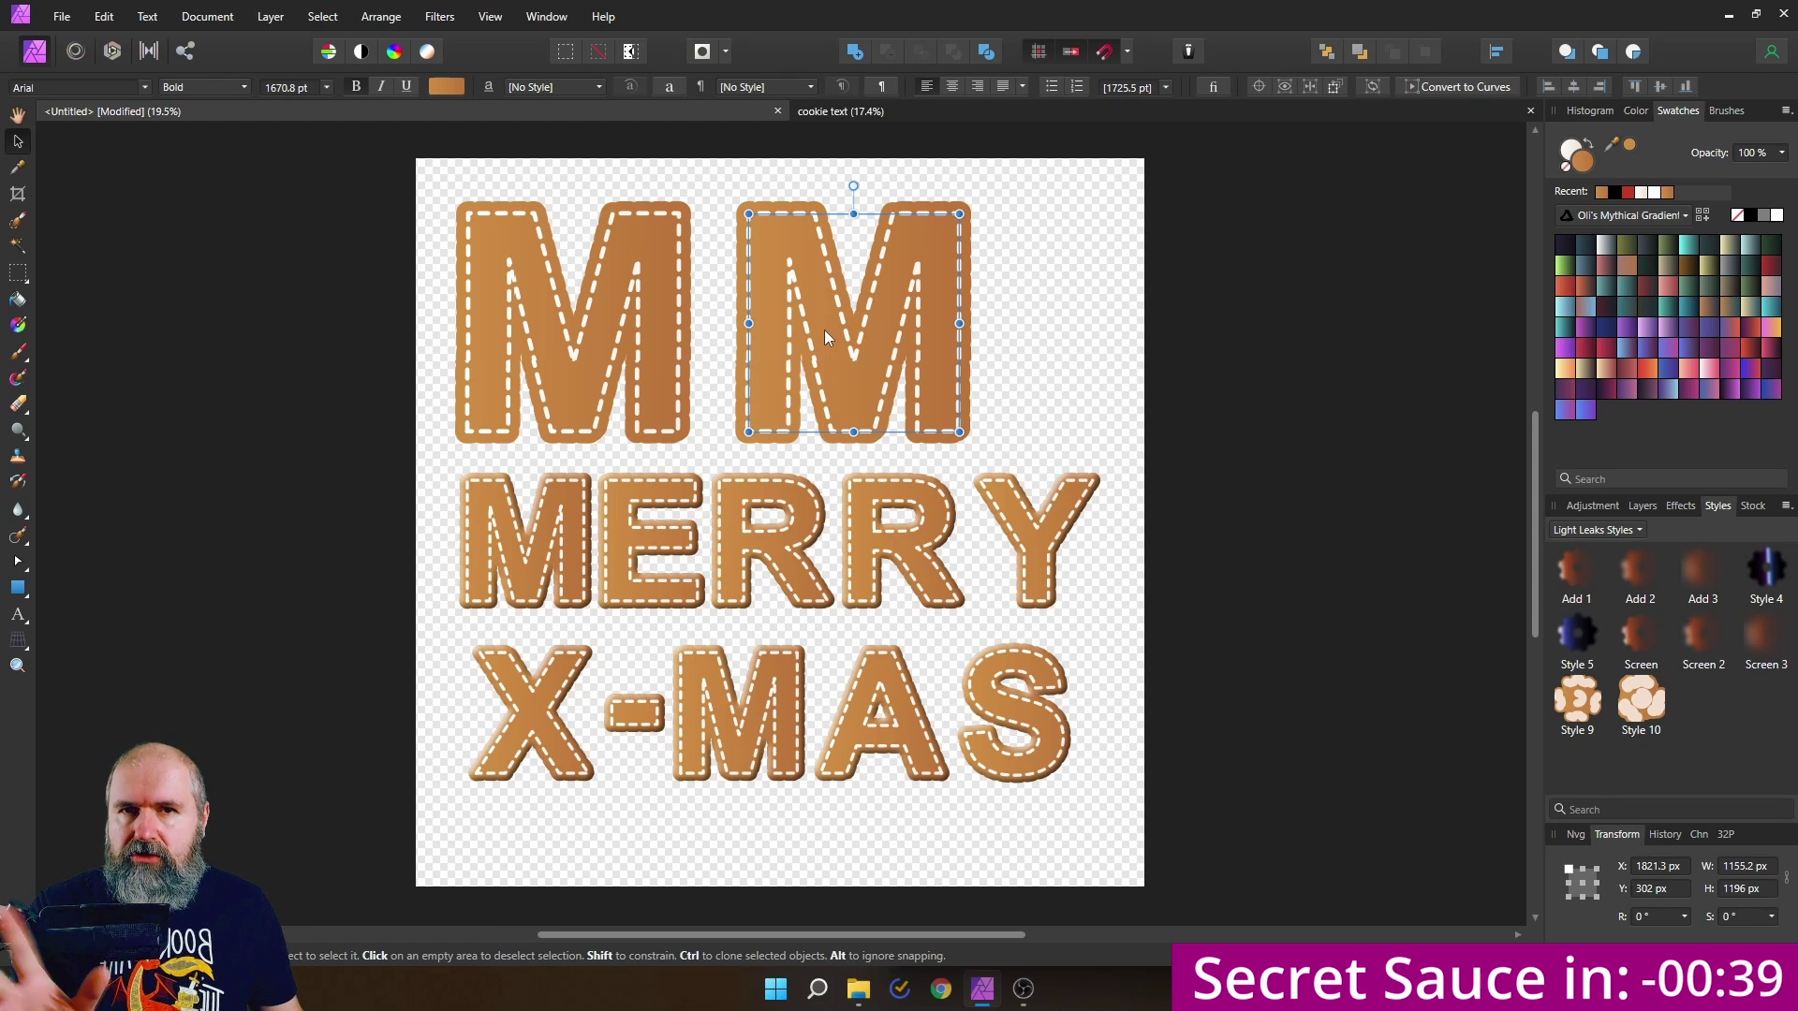
key(t)
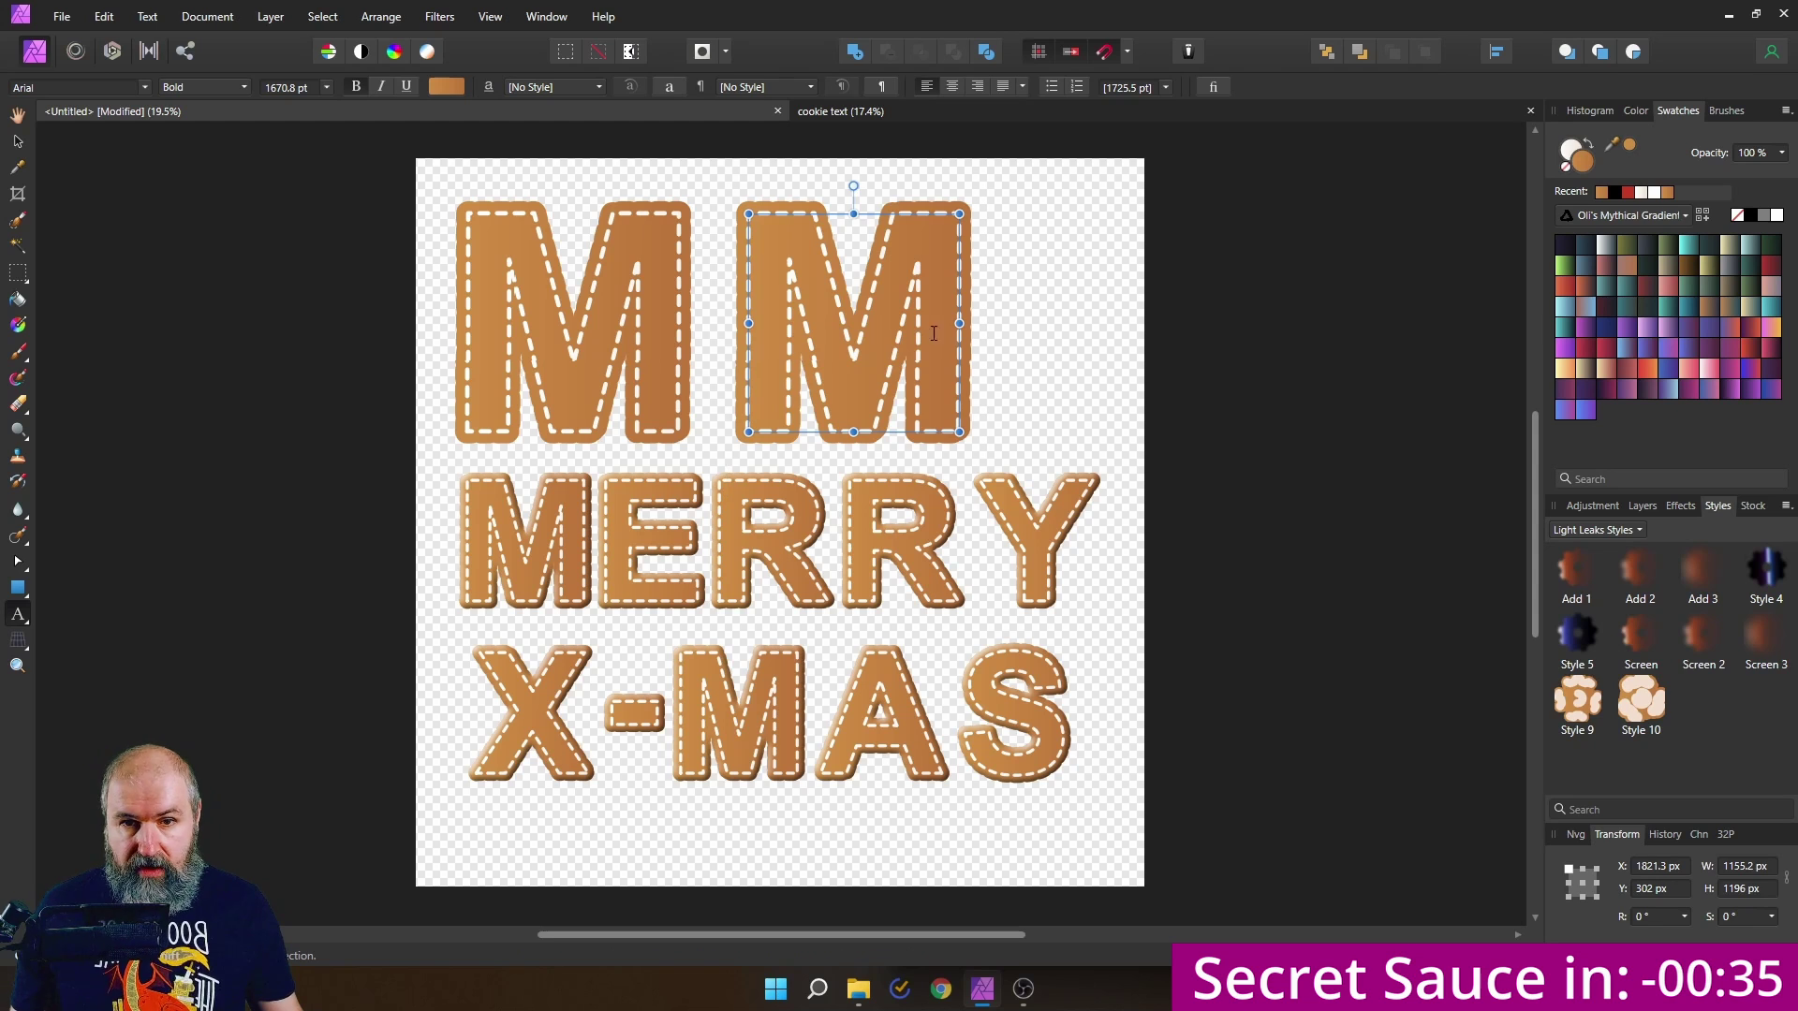
key(ctrl+a)
text(E)
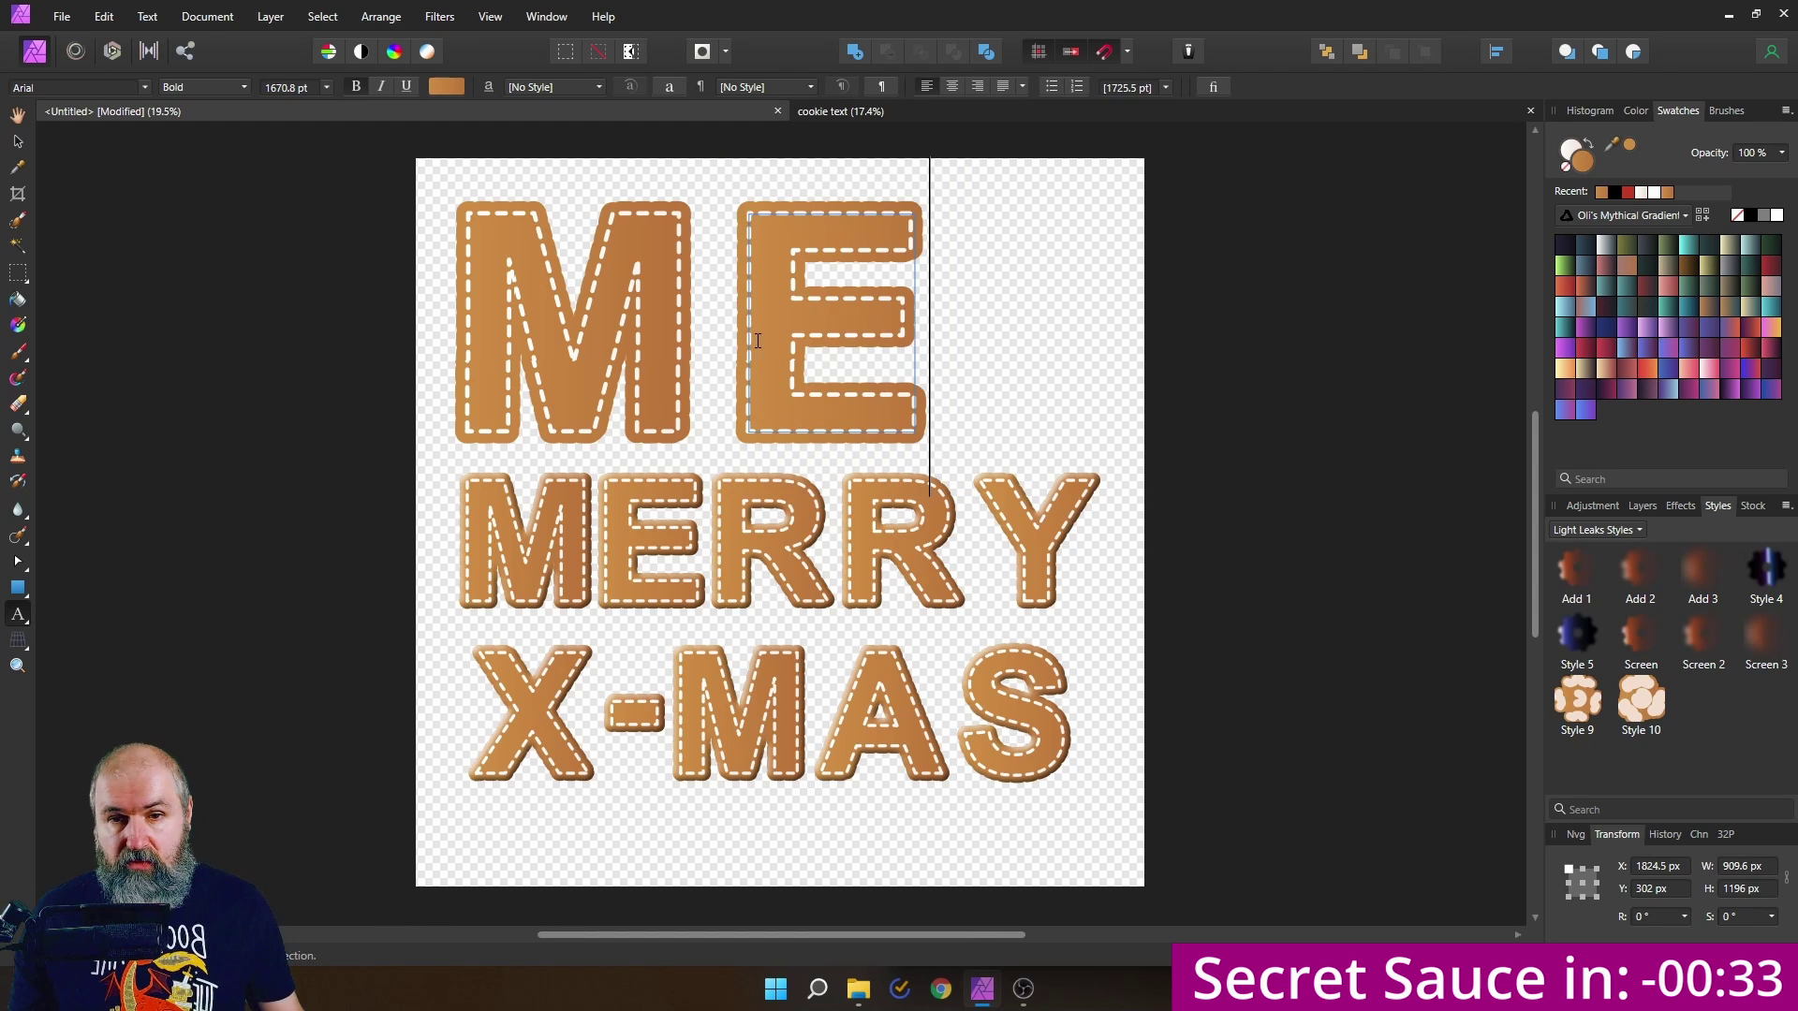
click(18, 140)
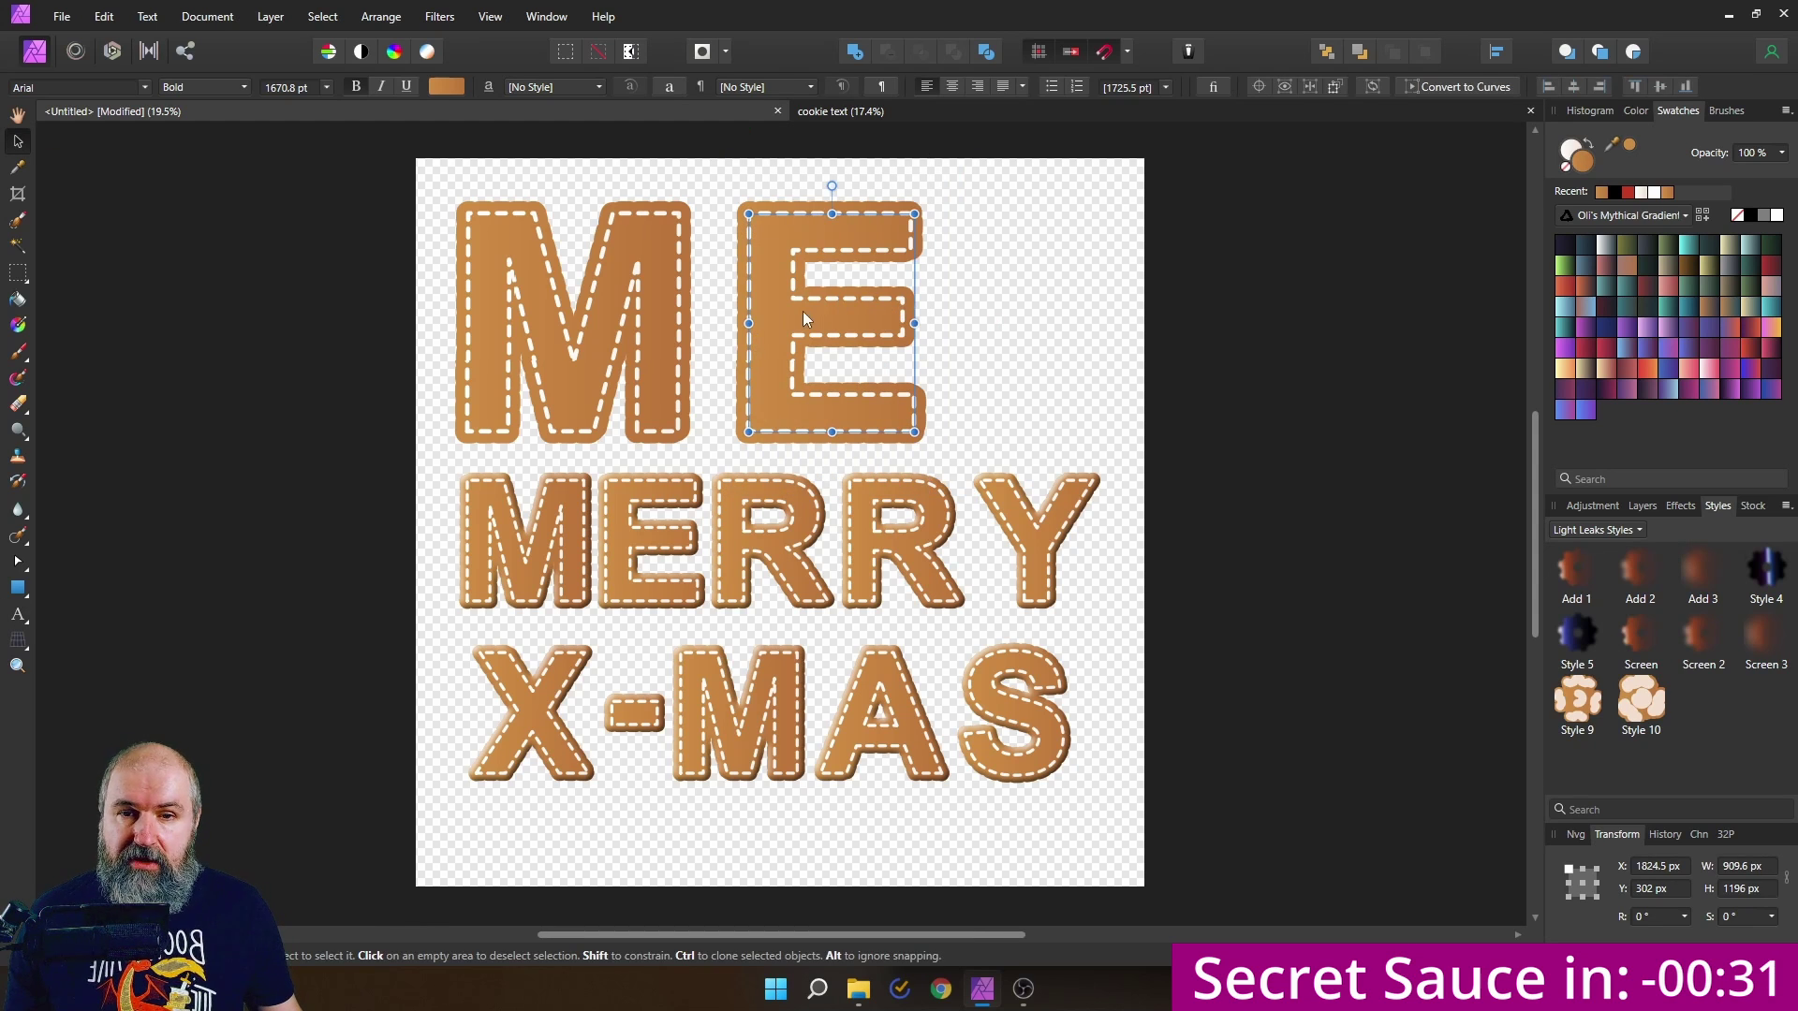
drag(812, 319, 788, 318)
- Add an 'R' text beside the E, apply Style 10, then delete the R
click(18, 614)
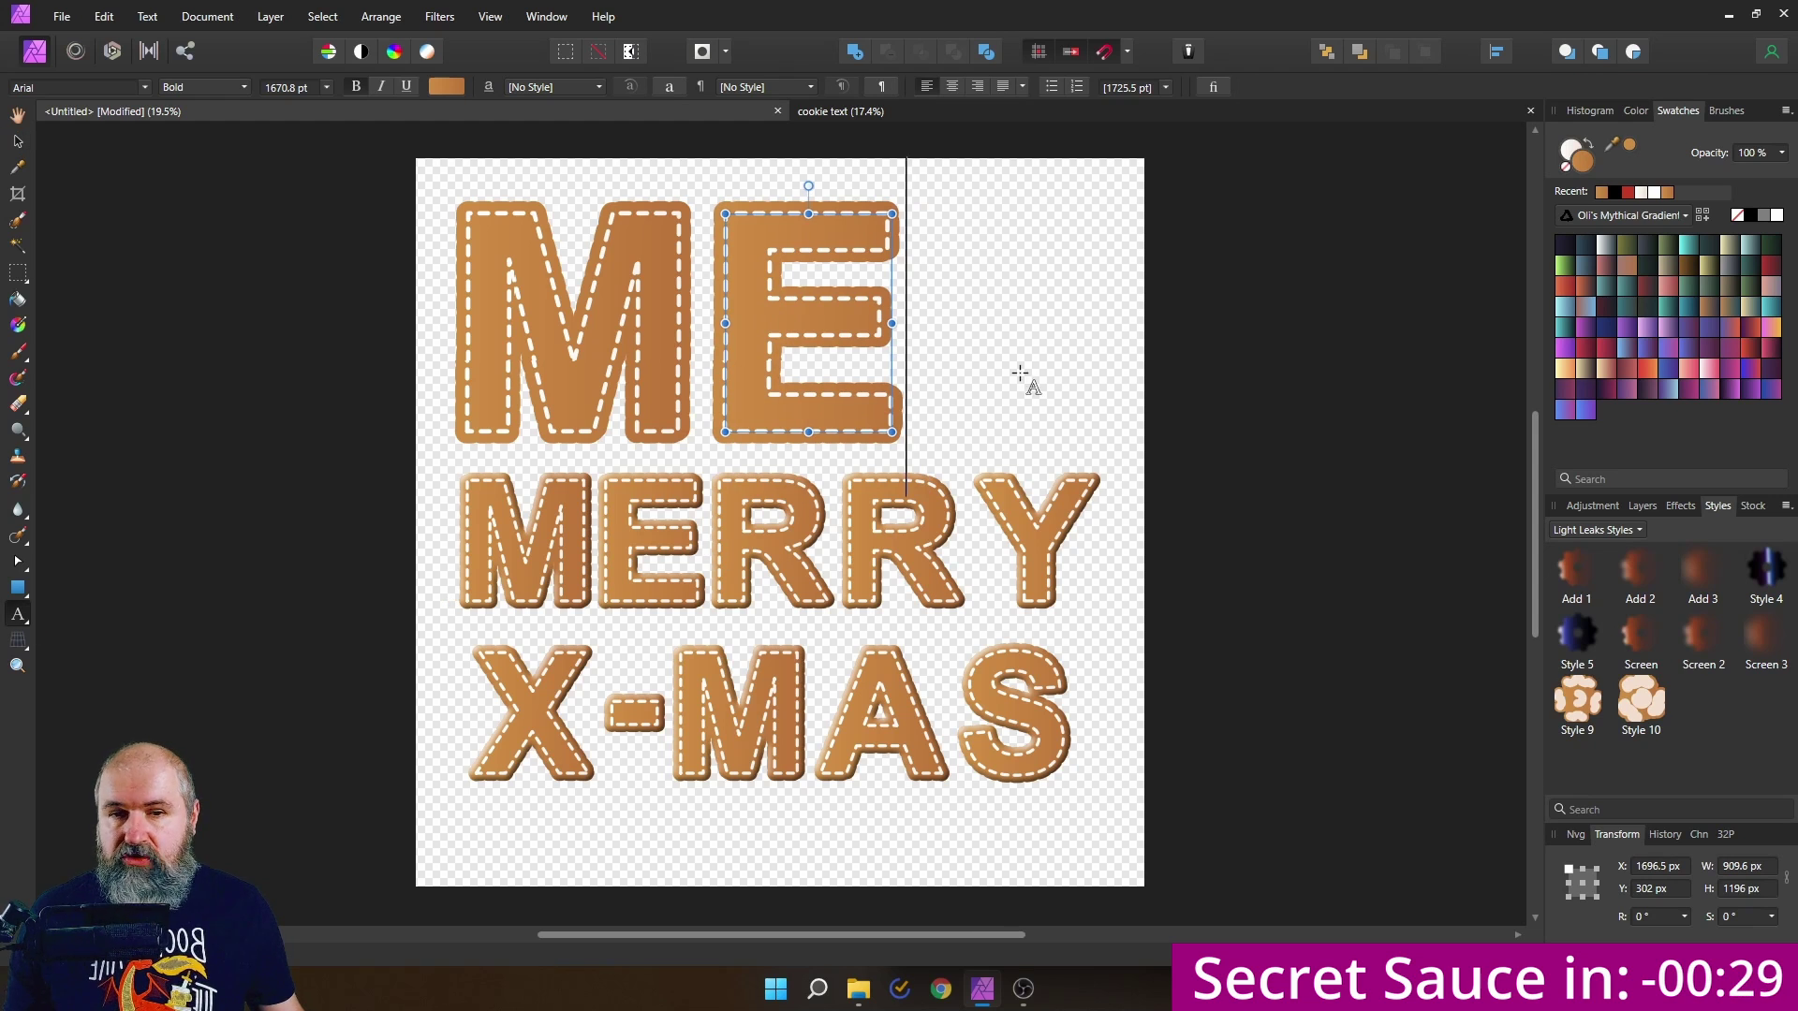
drag(939, 234, 1105, 458)
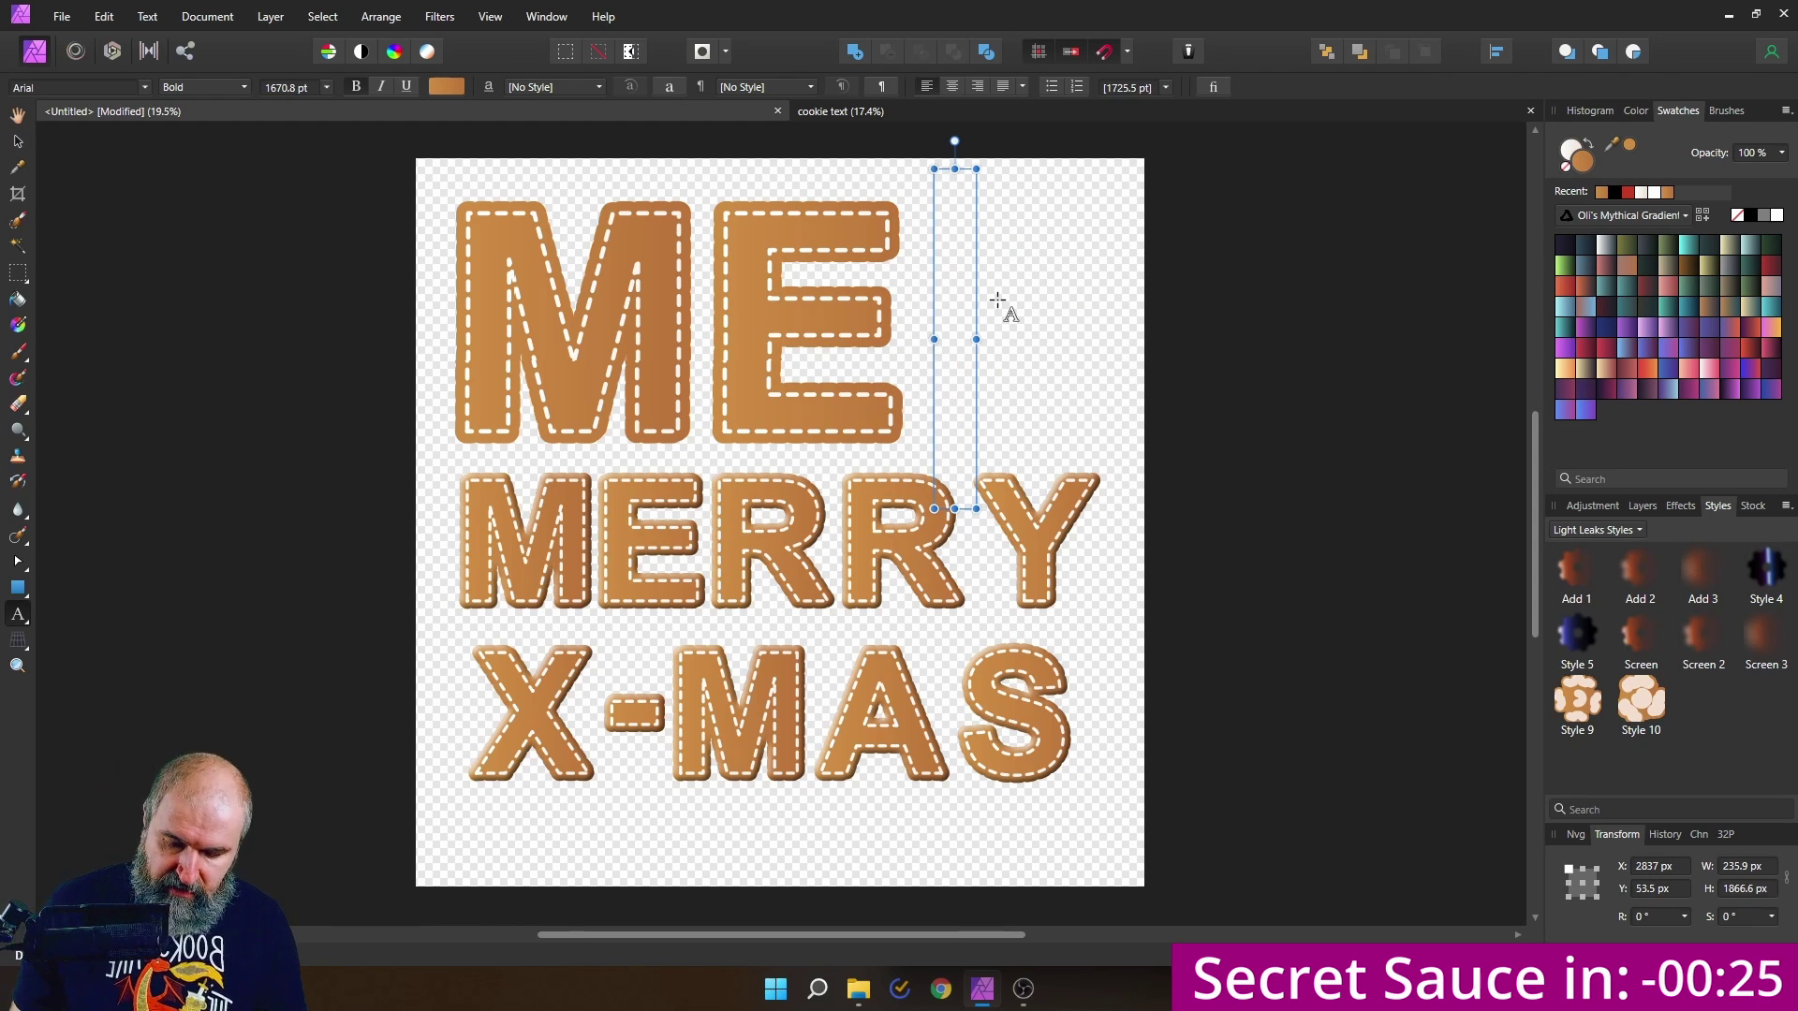
text(R)
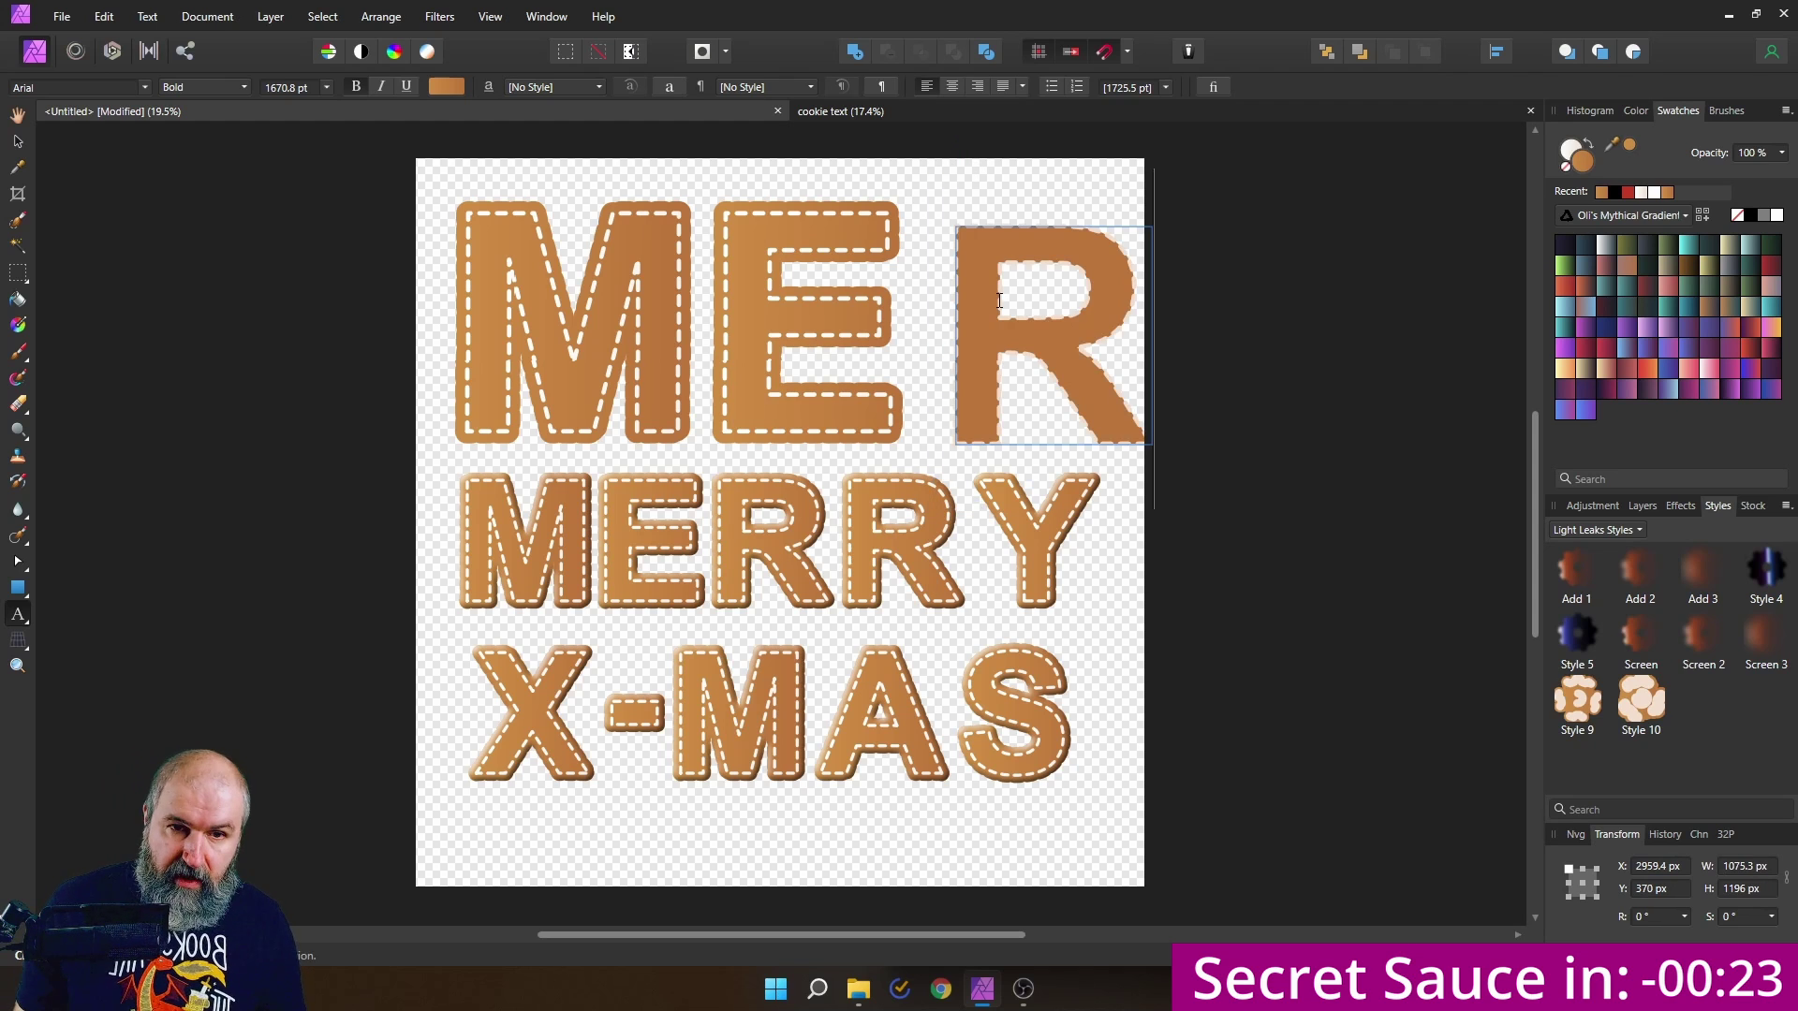
click(19, 142)
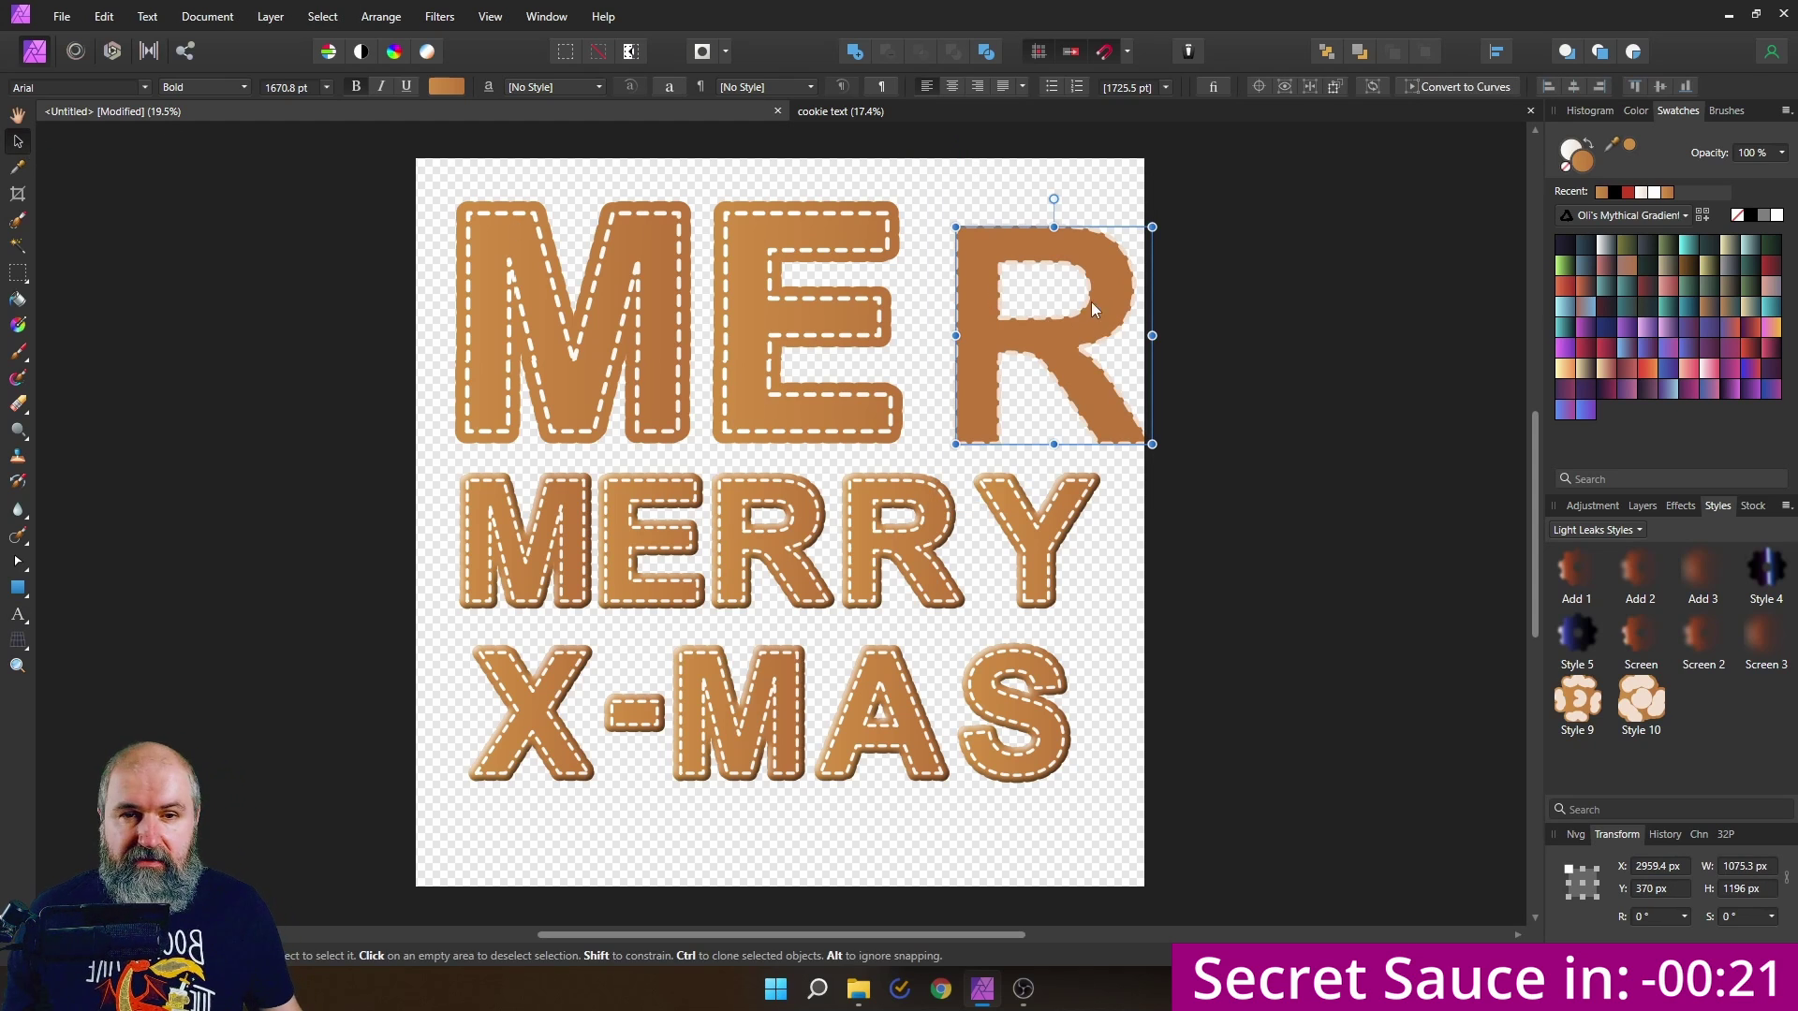
mouse_move(970, 294)
mouse_down()
mouse_move(917, 262)
mouse_move(962, 272)
mouse_up()
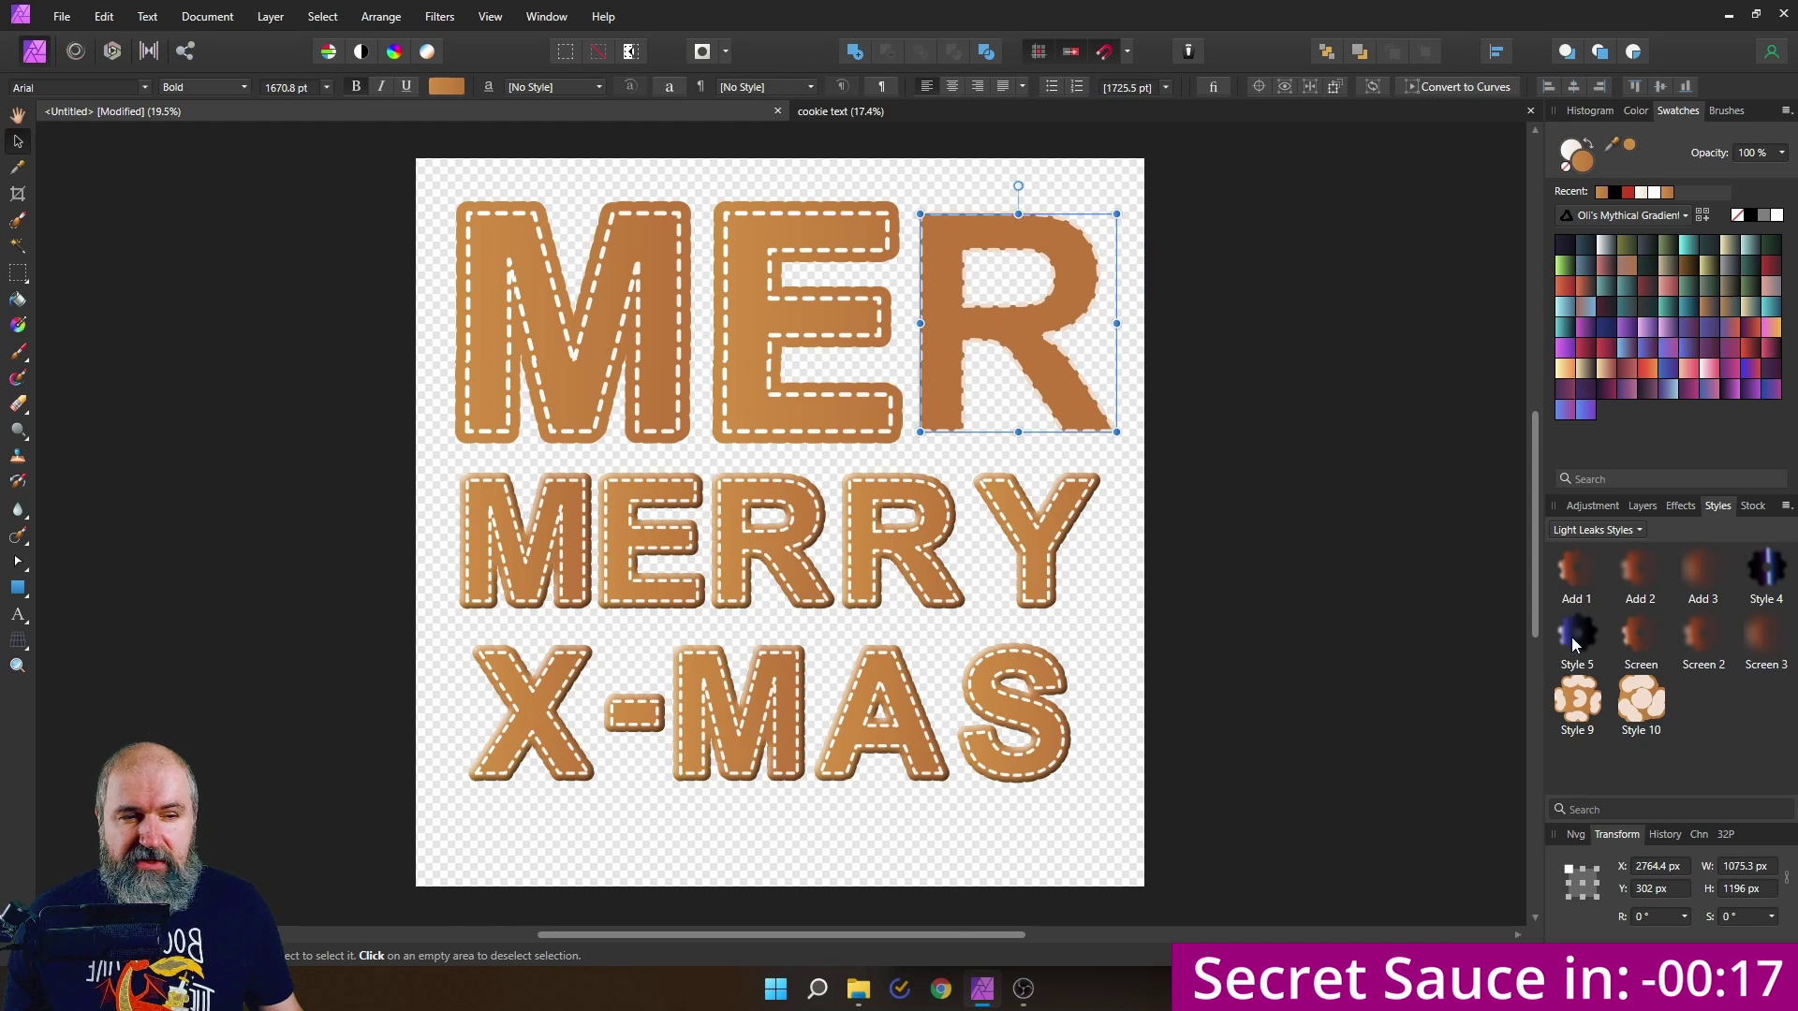
click(1640, 704)
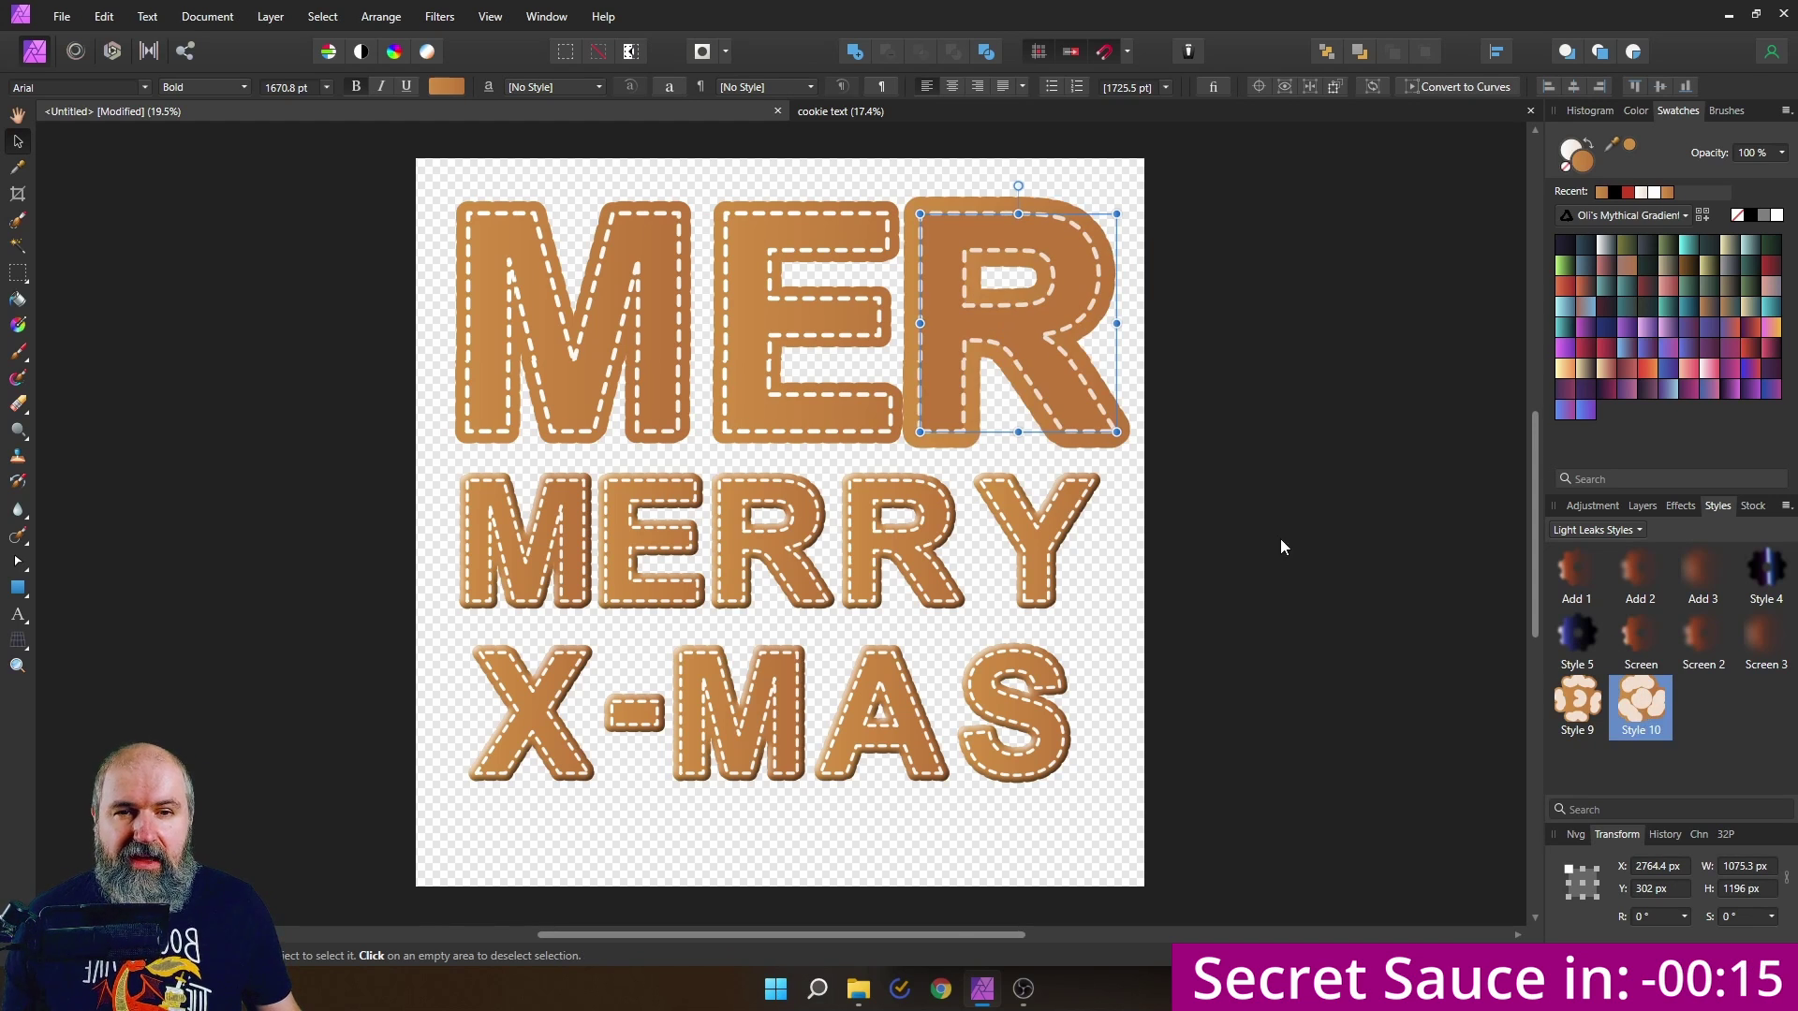
drag(1085, 298, 1094, 307)
click(1181, 372)
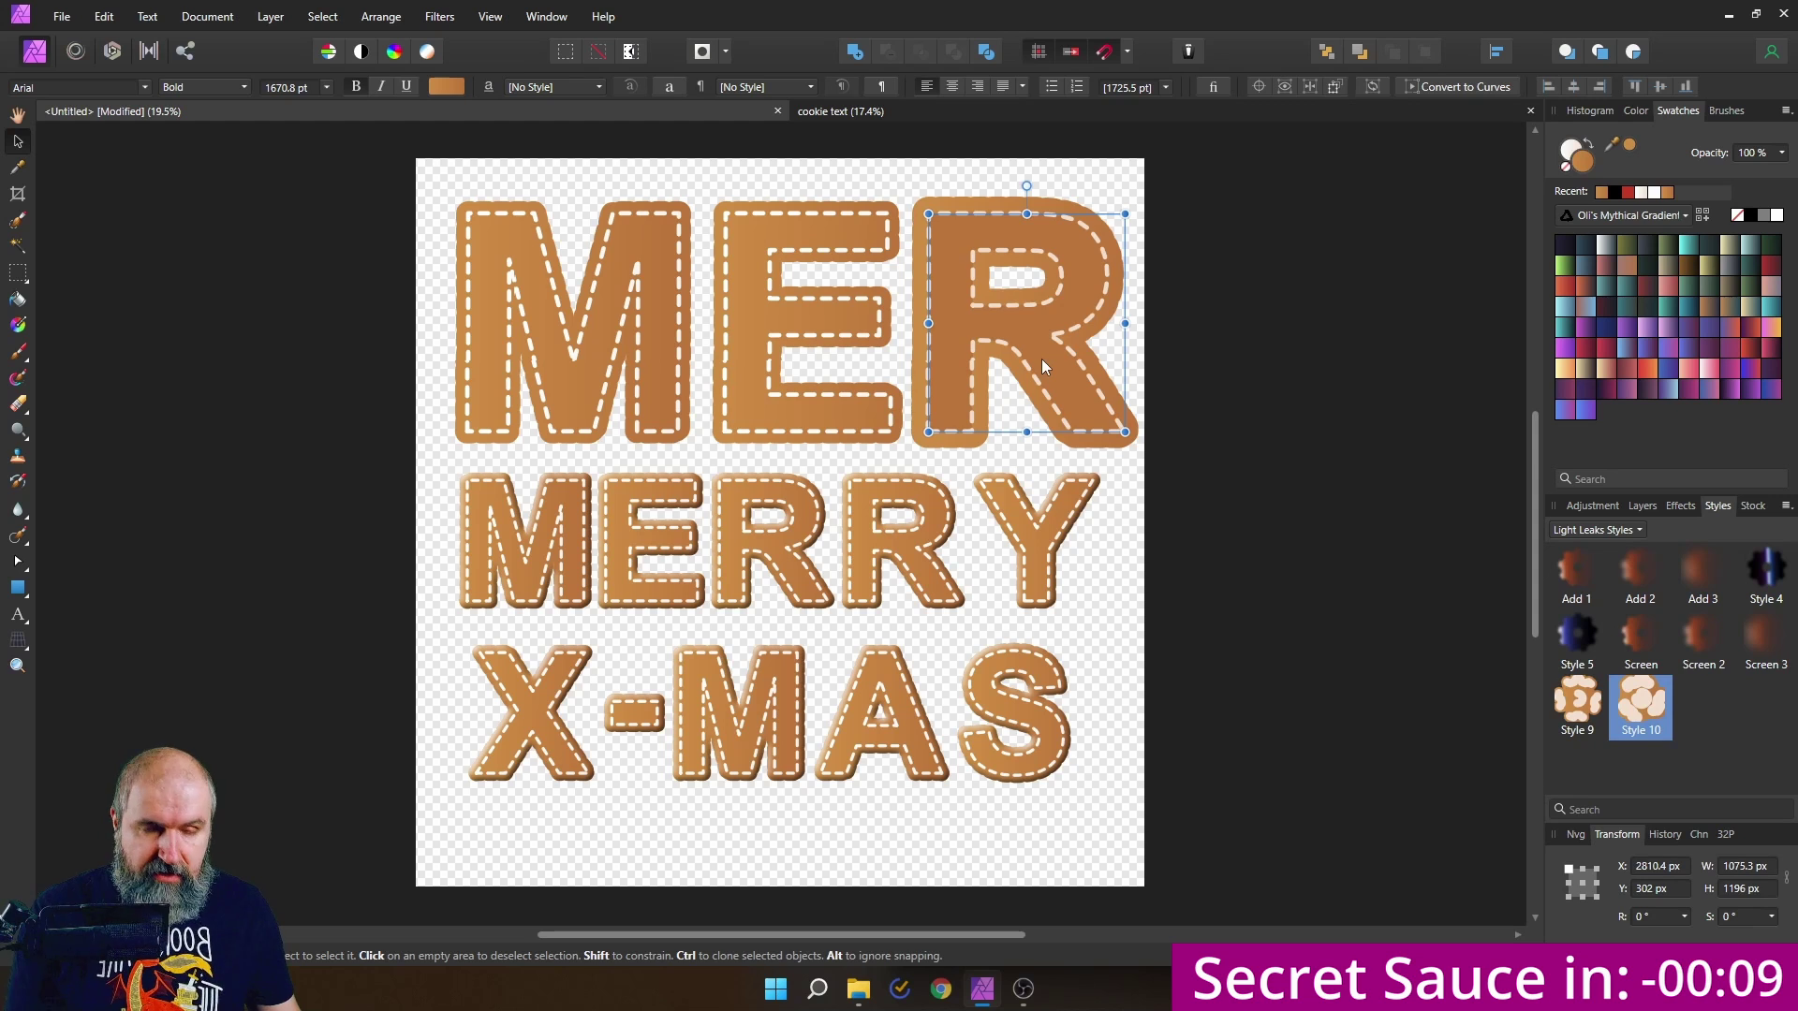
key(Delete)
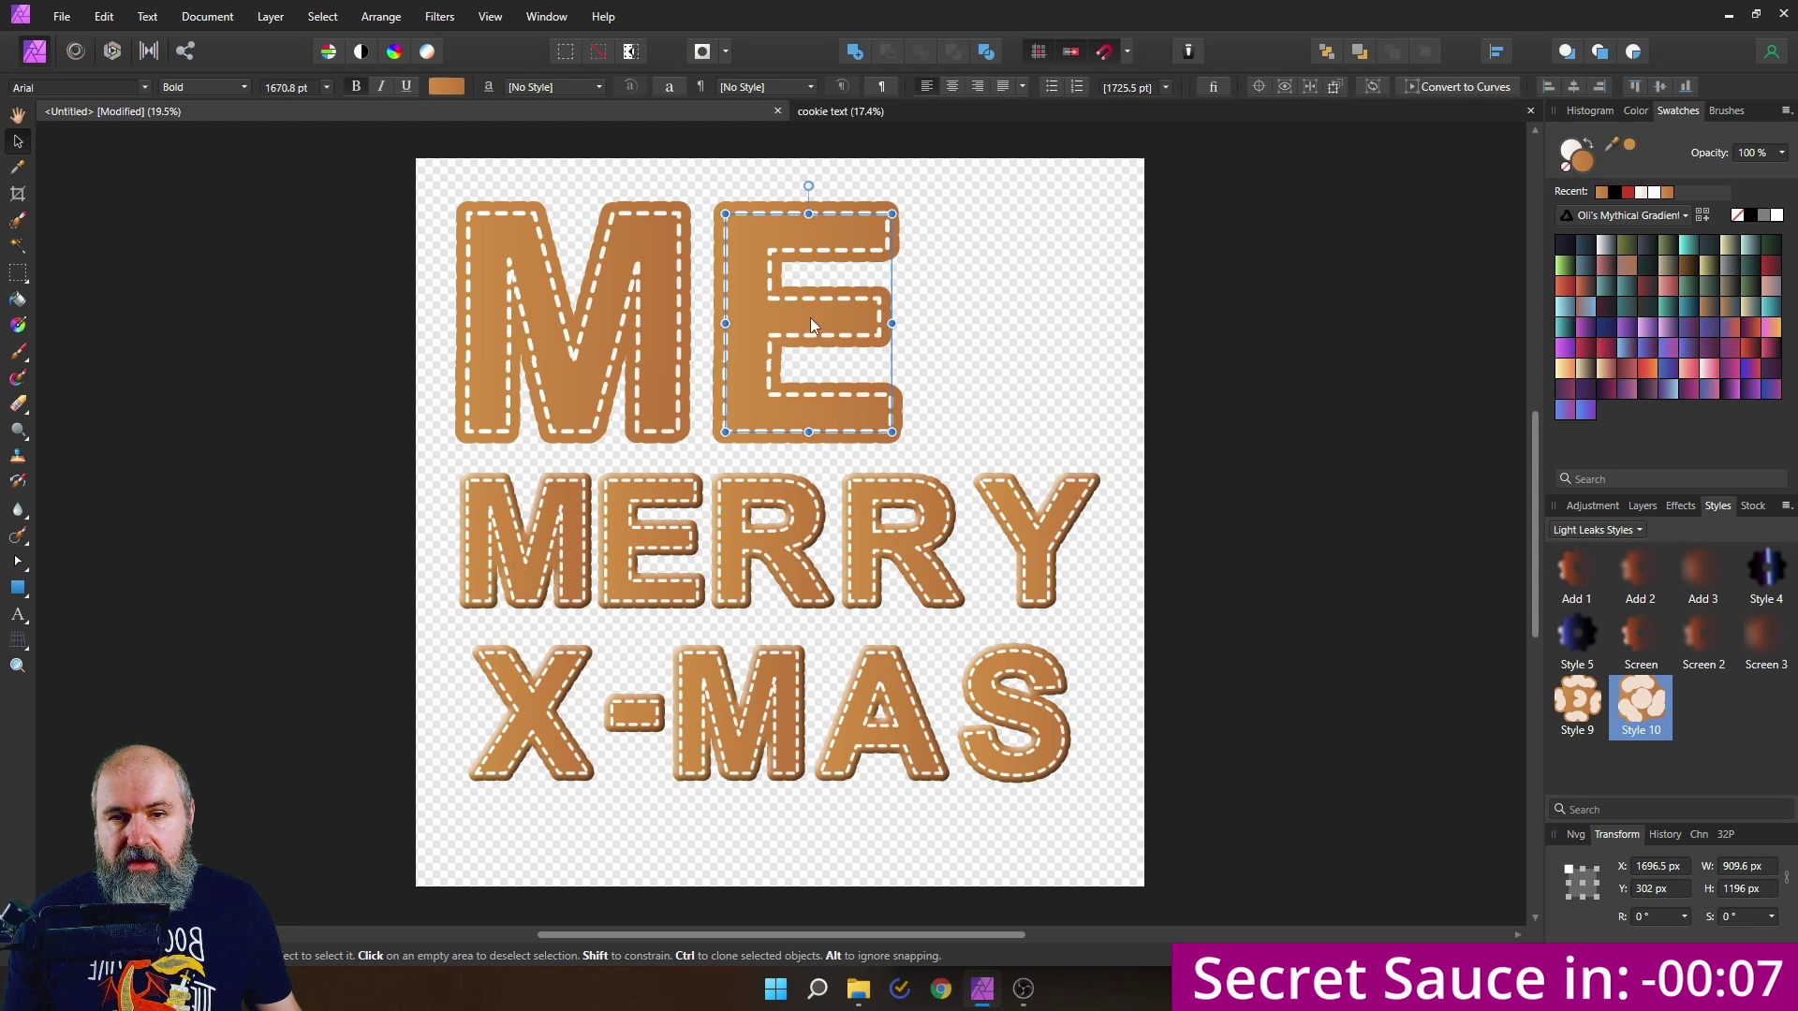
- Hide the MERRY X-MAS group and group the M and E text layers with Ctrl+G
click(1642, 506)
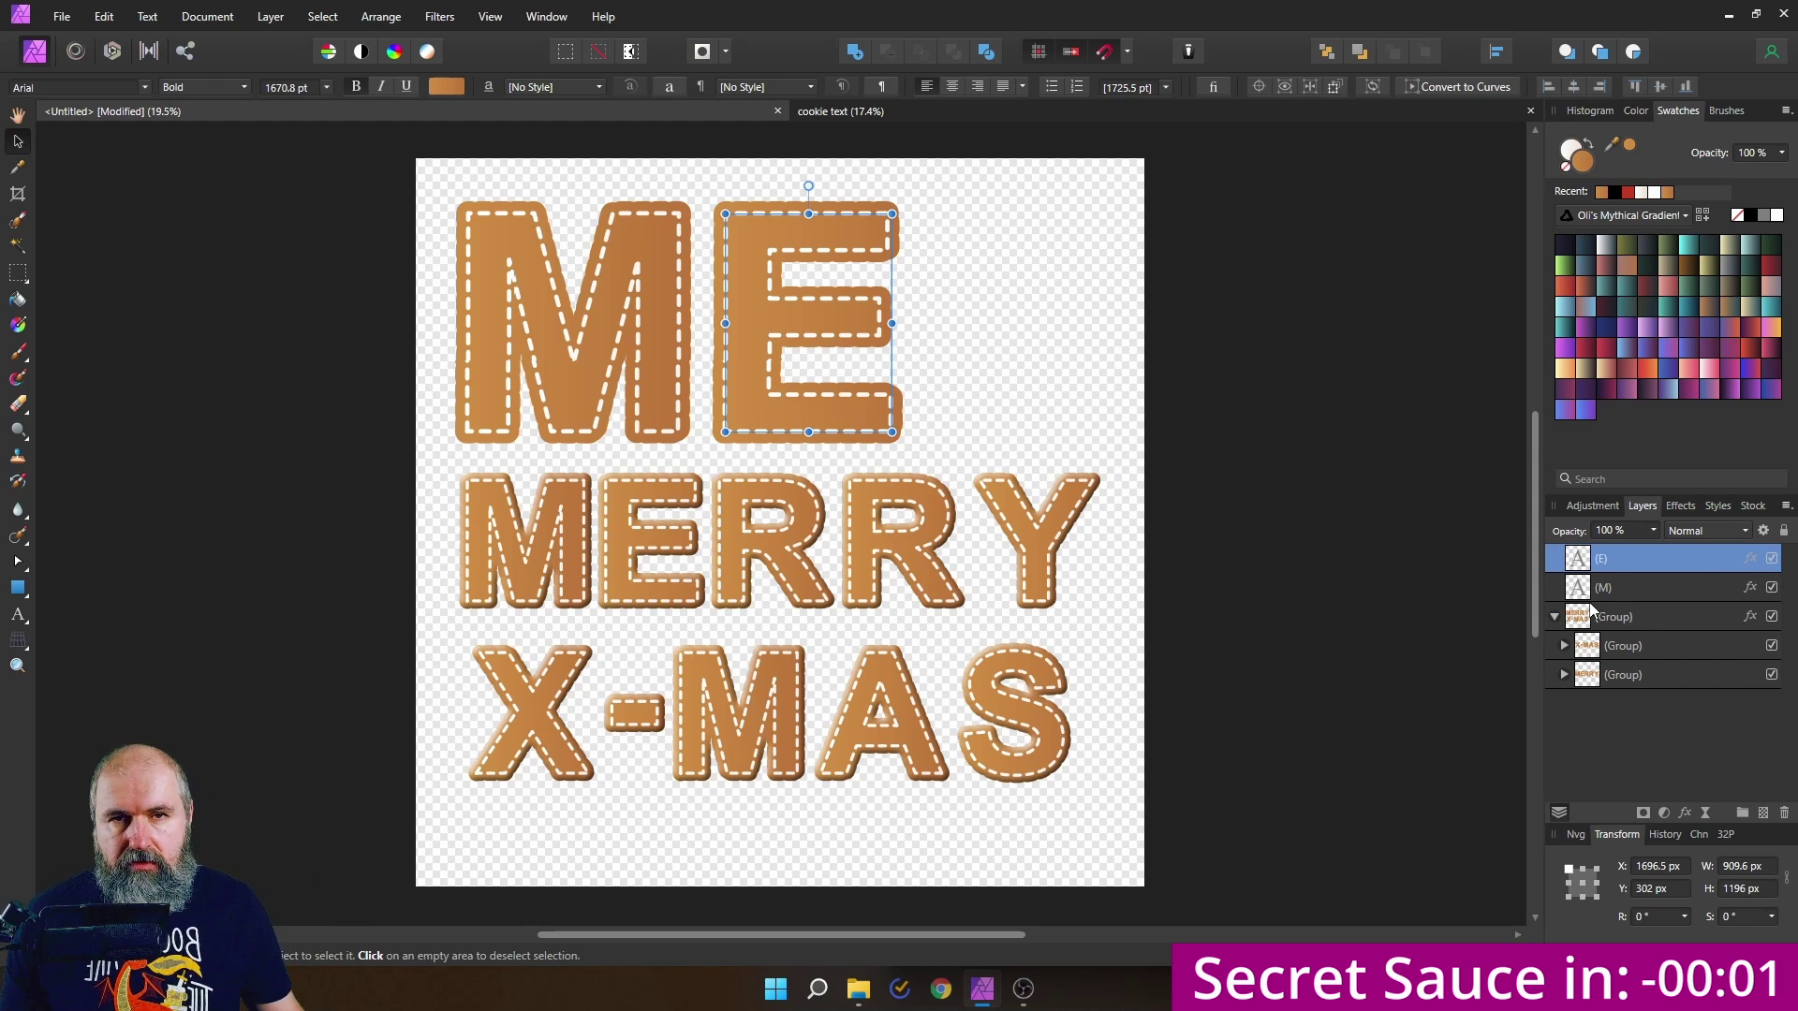
click(1772, 616)
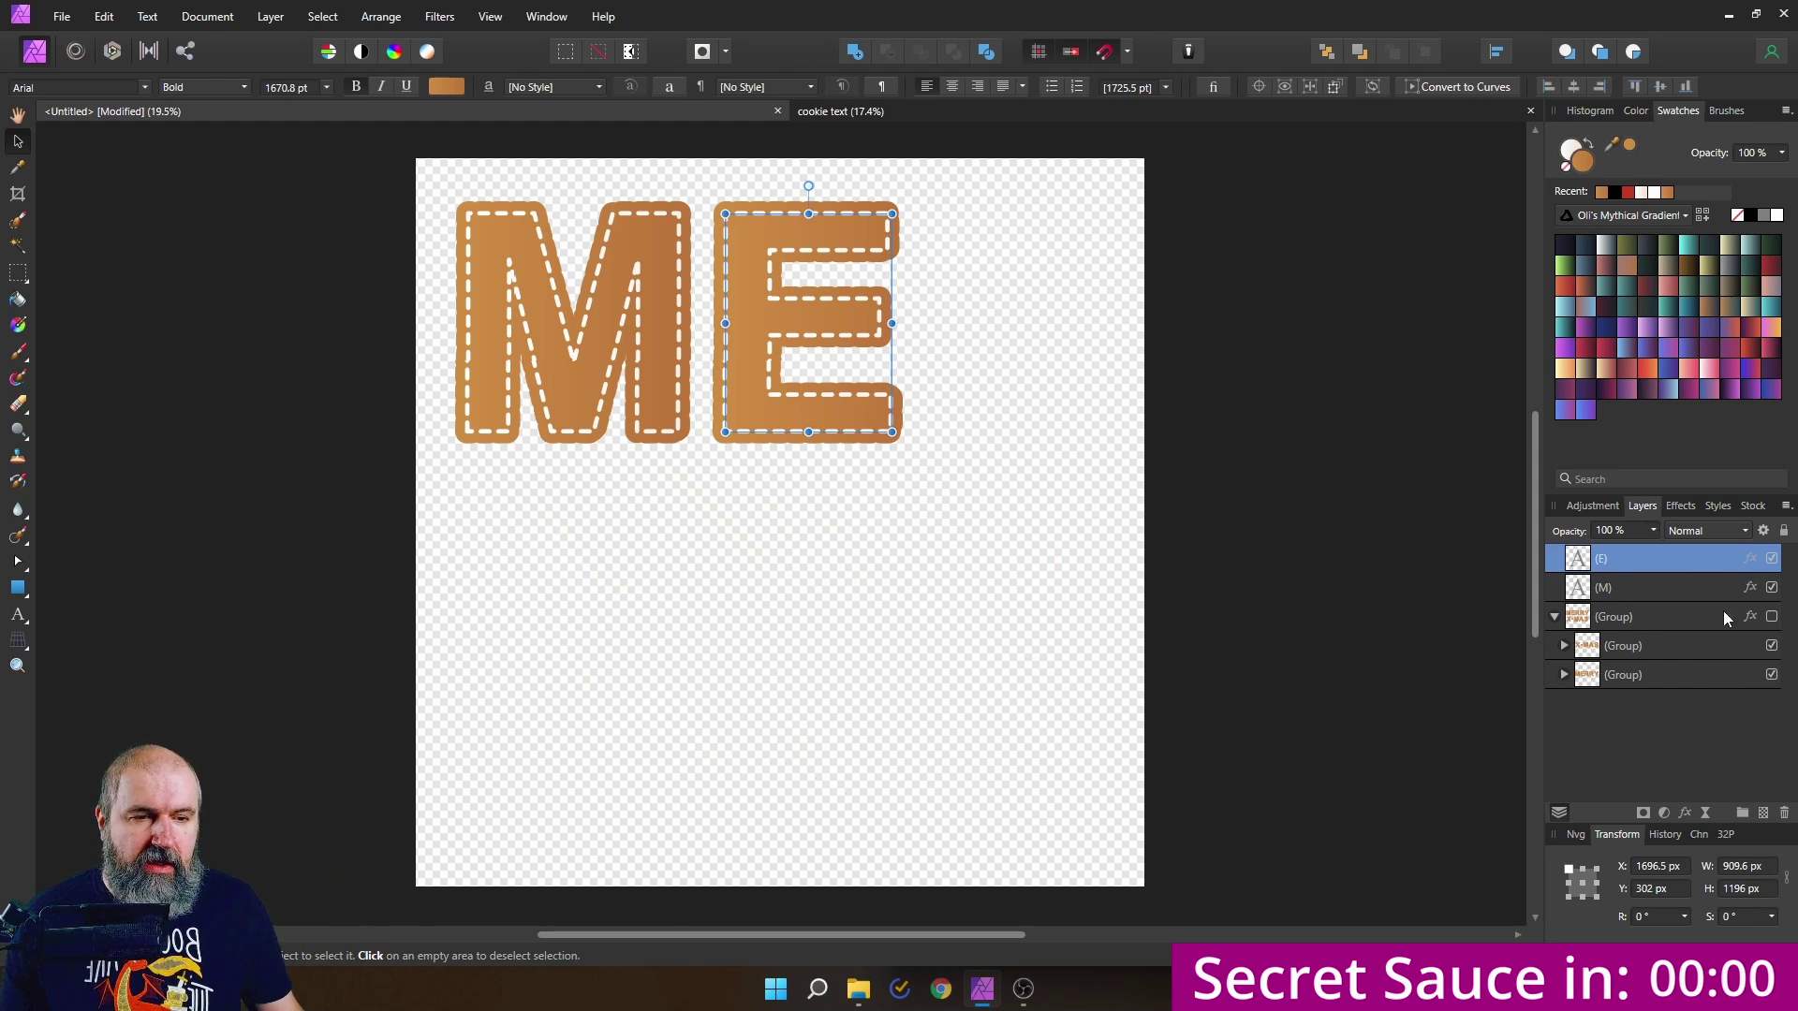
click(1579, 588)
click(1579, 562)
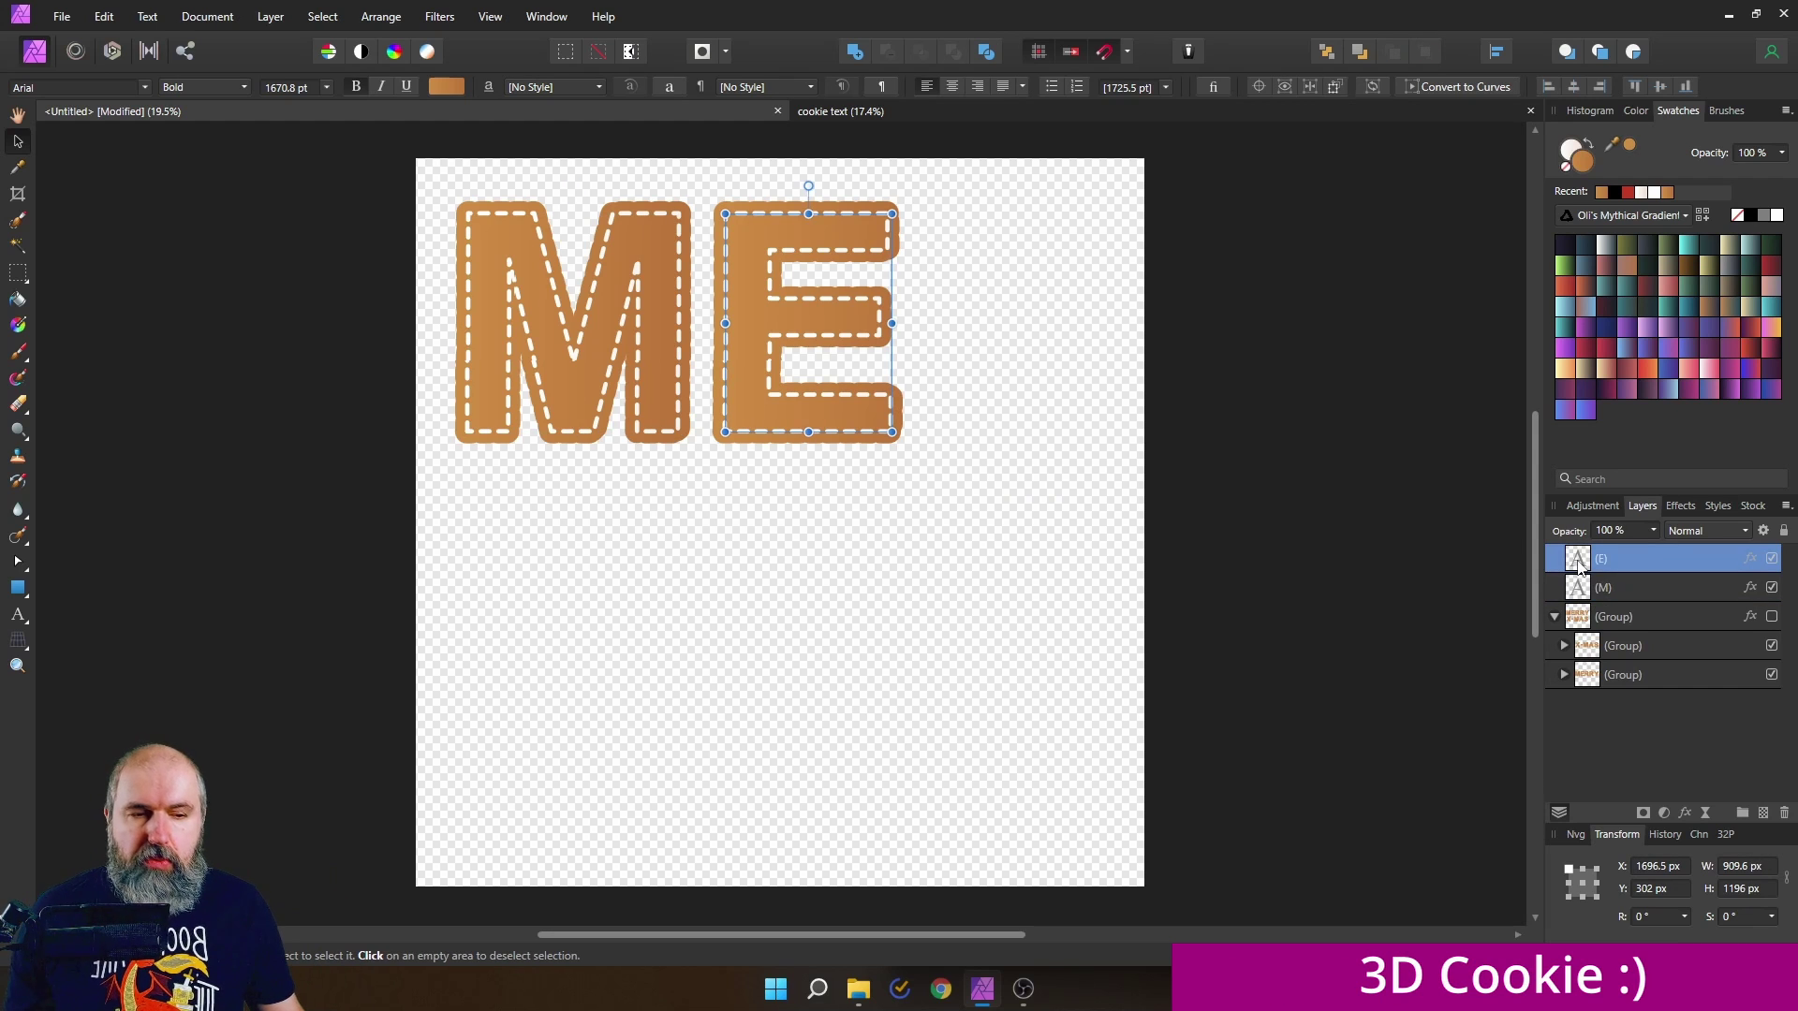
shift+click(1628, 582)
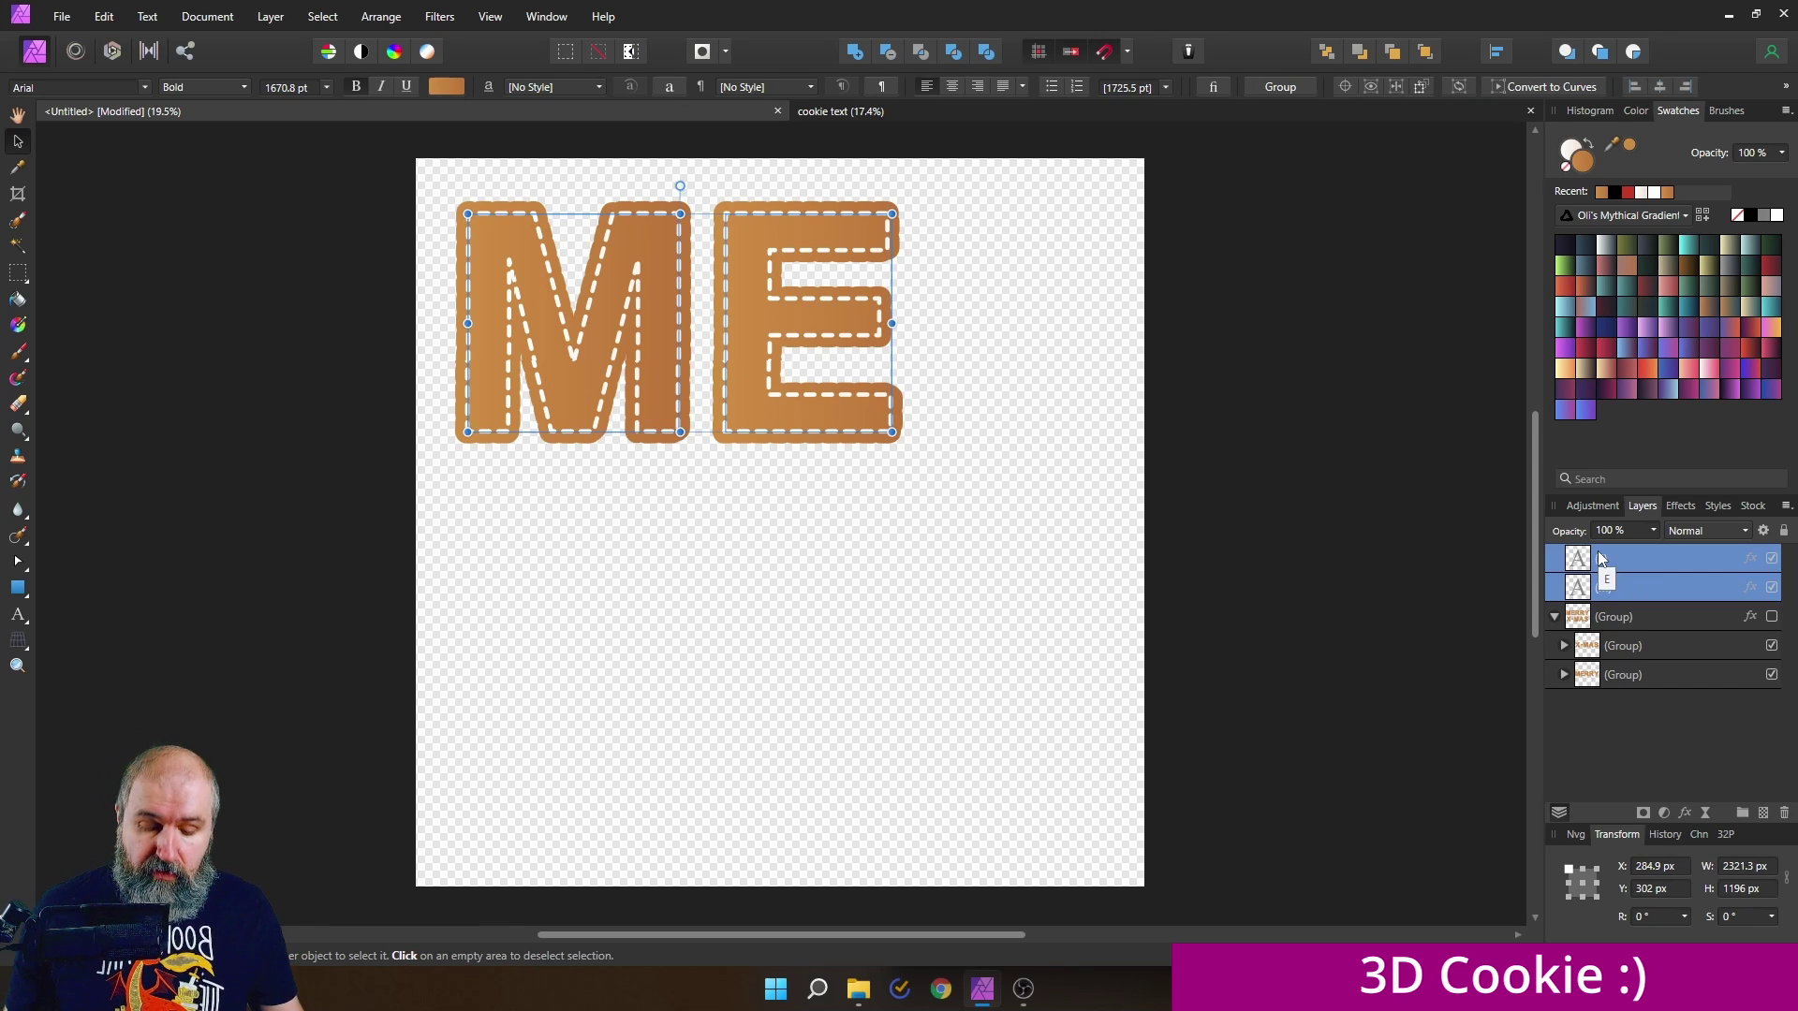
key(ctrl+g)
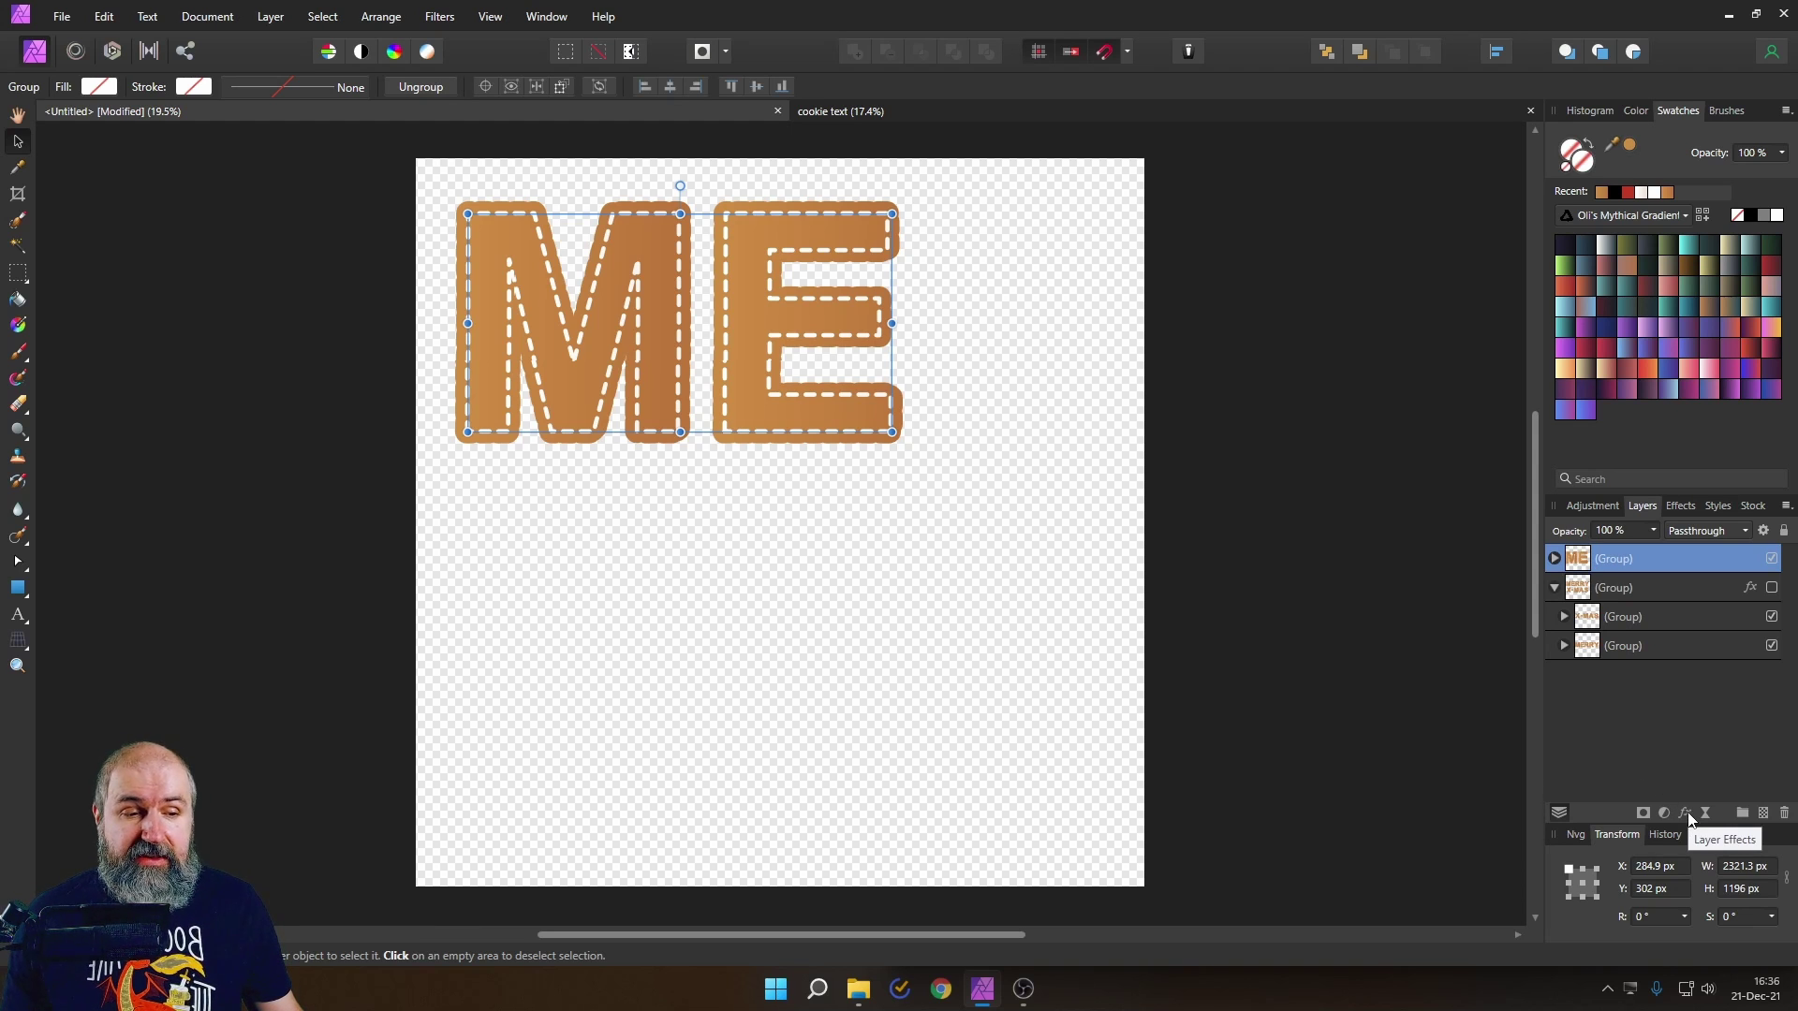
- Add an Inner Bevel/Emboss effect to the ME group
click(1687, 814)
drag(1270, 413, 1161, 387)
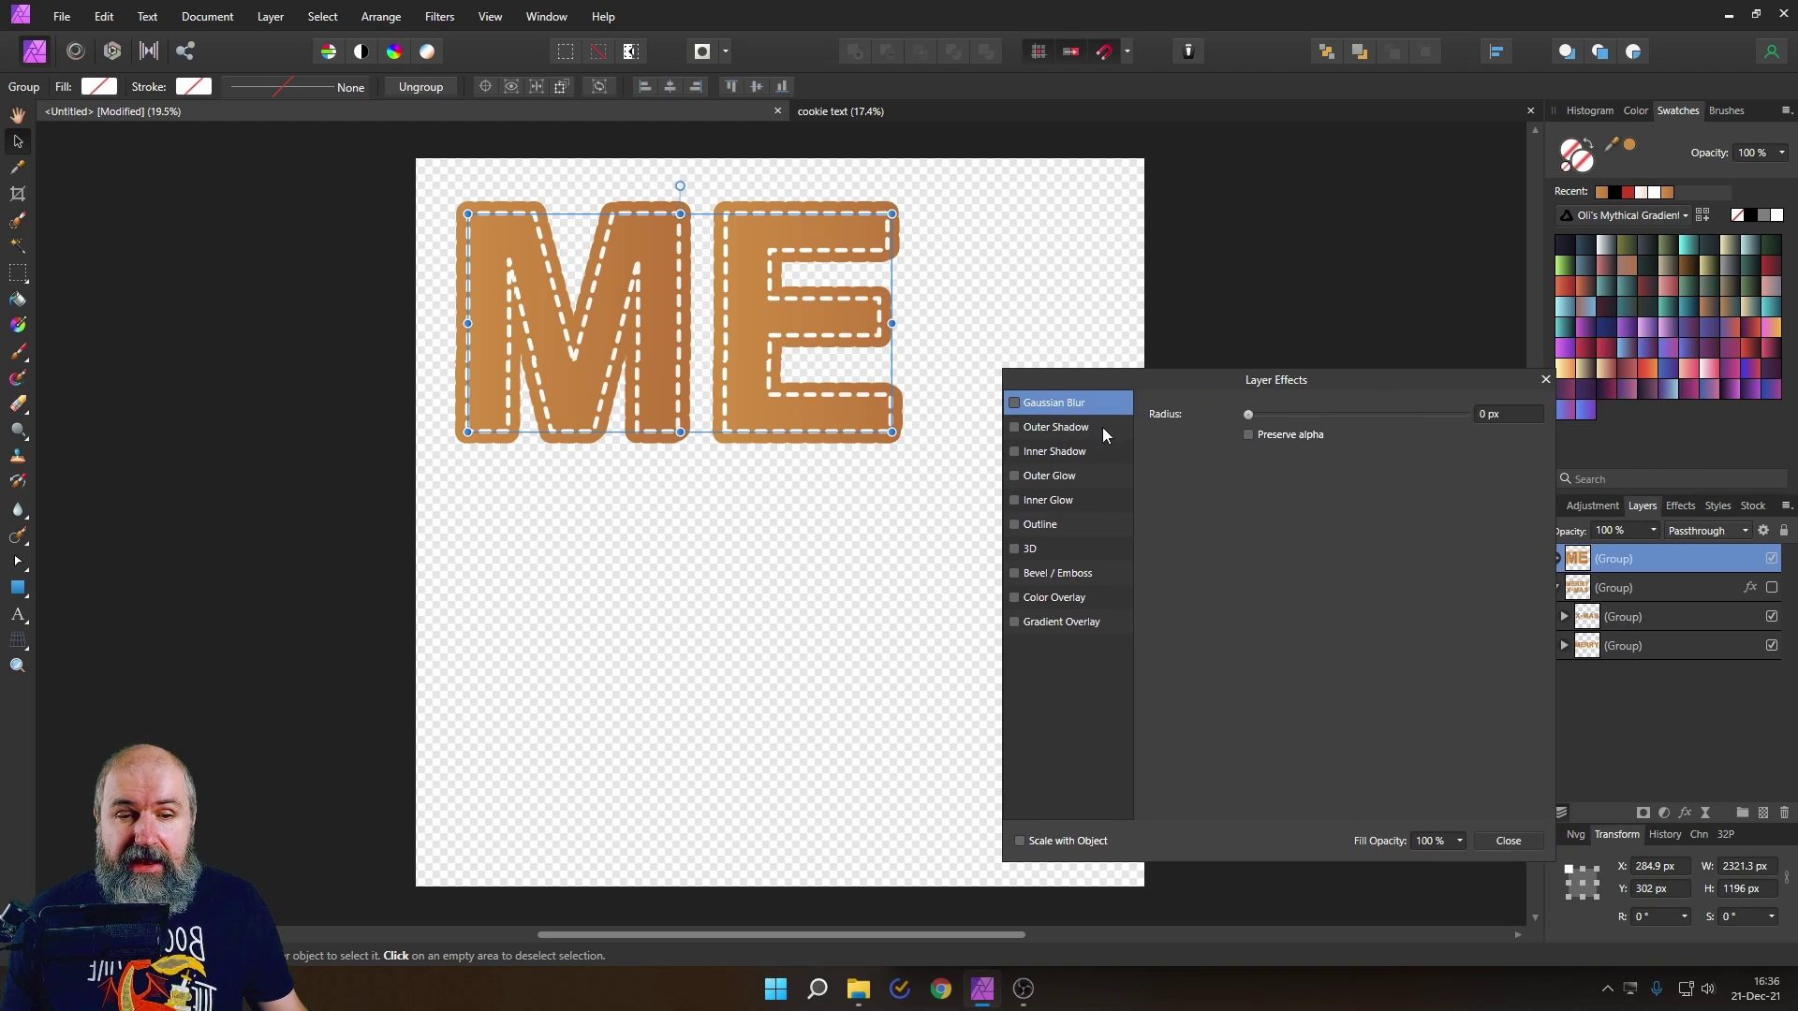
click(1016, 574)
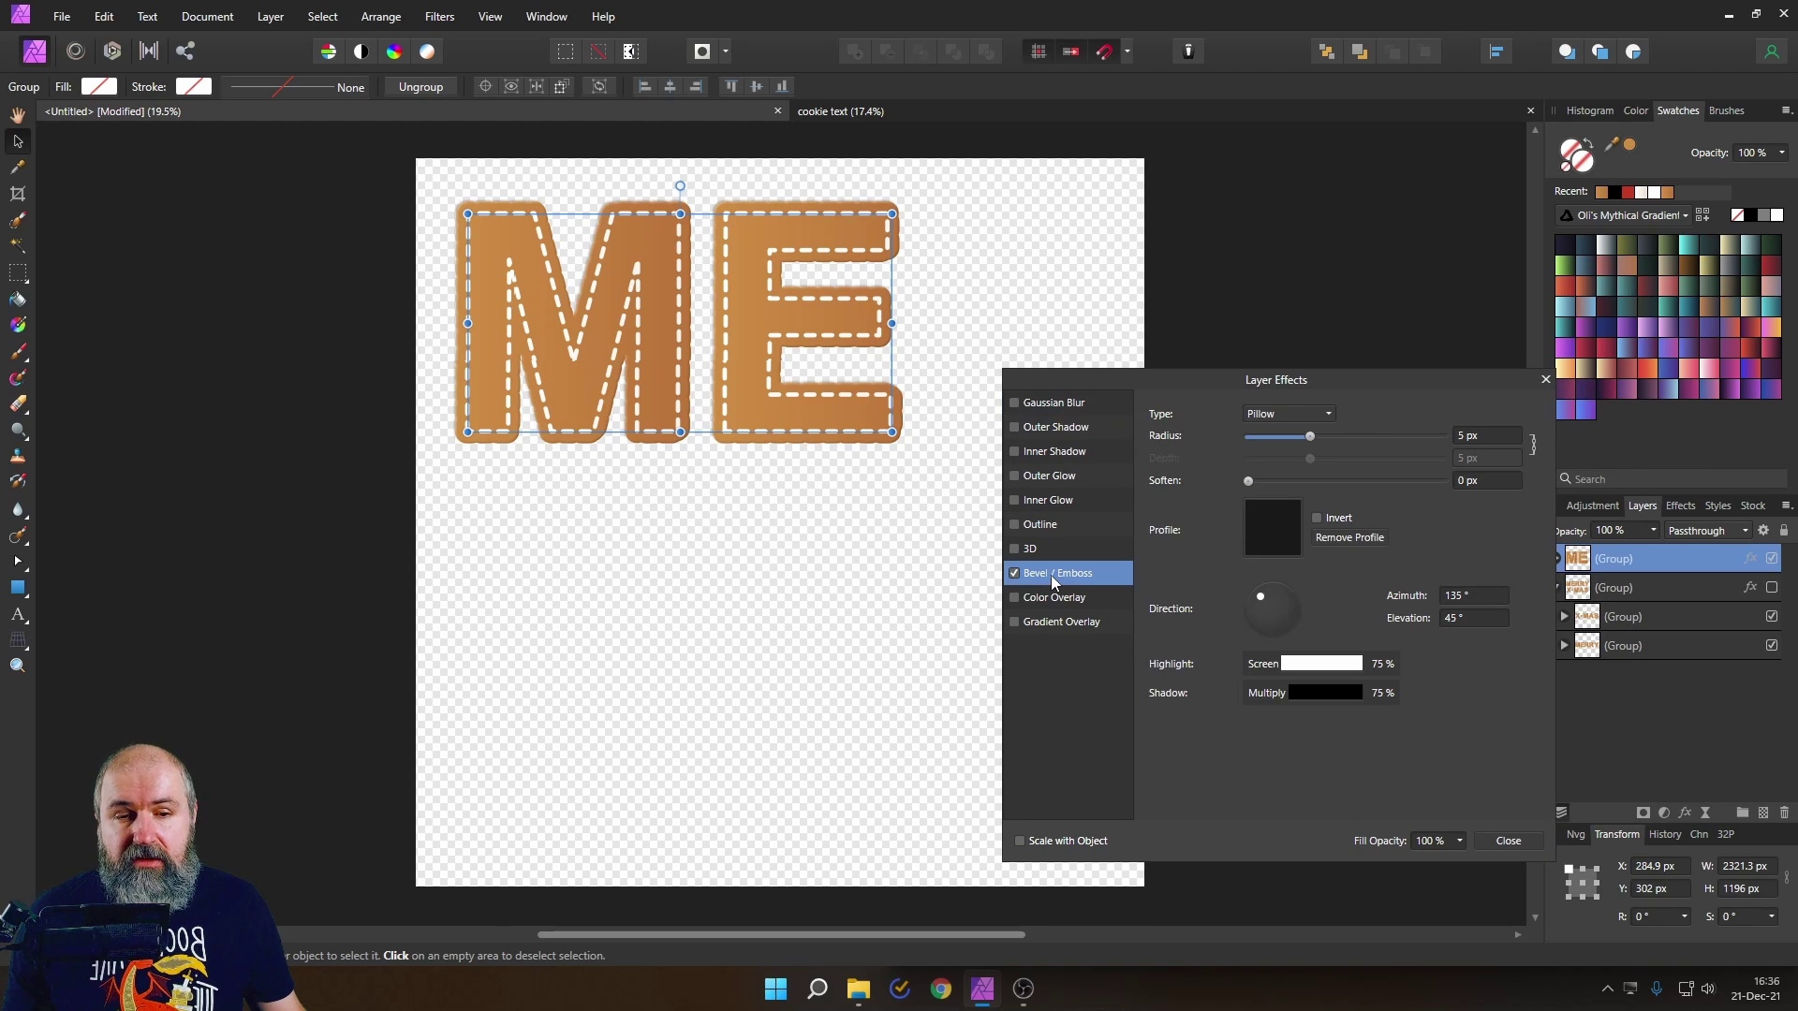
click(1256, 415)
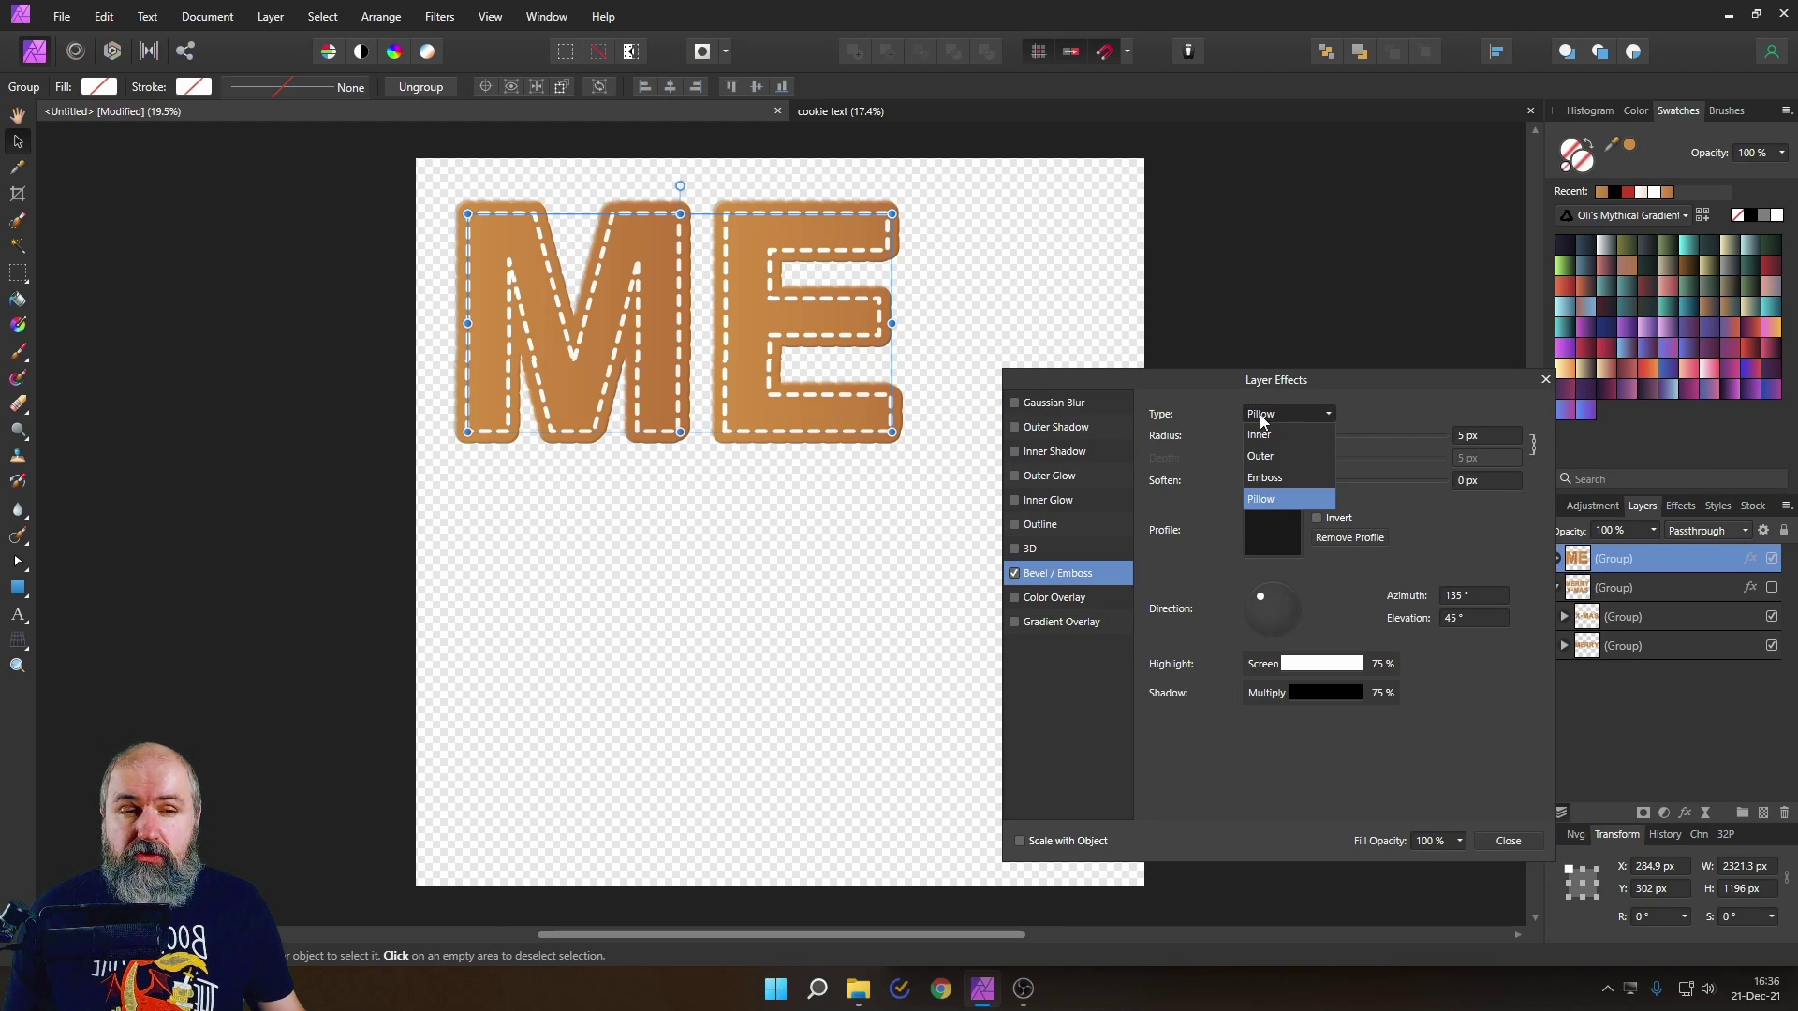
click(1279, 440)
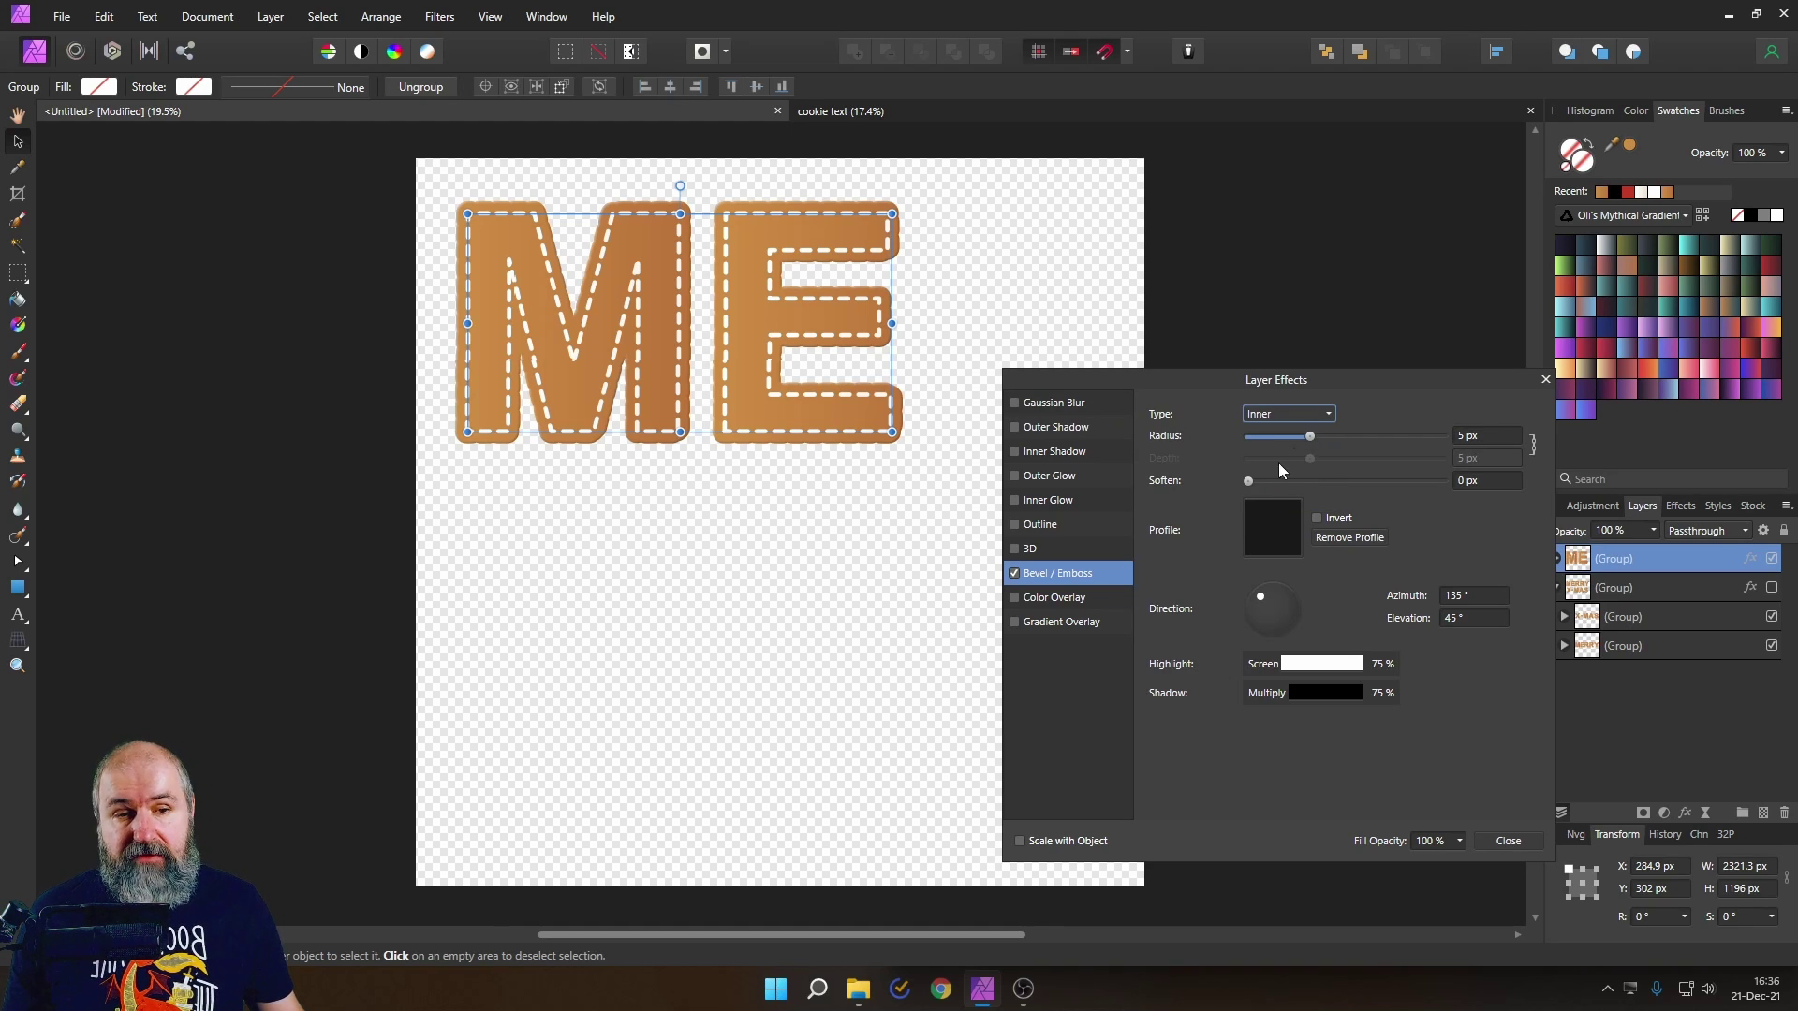
- Set the bevel radius to 35.5 px and soften to 13.8 px, then move the ME letters lower
drag(1313, 438, 1371, 437)
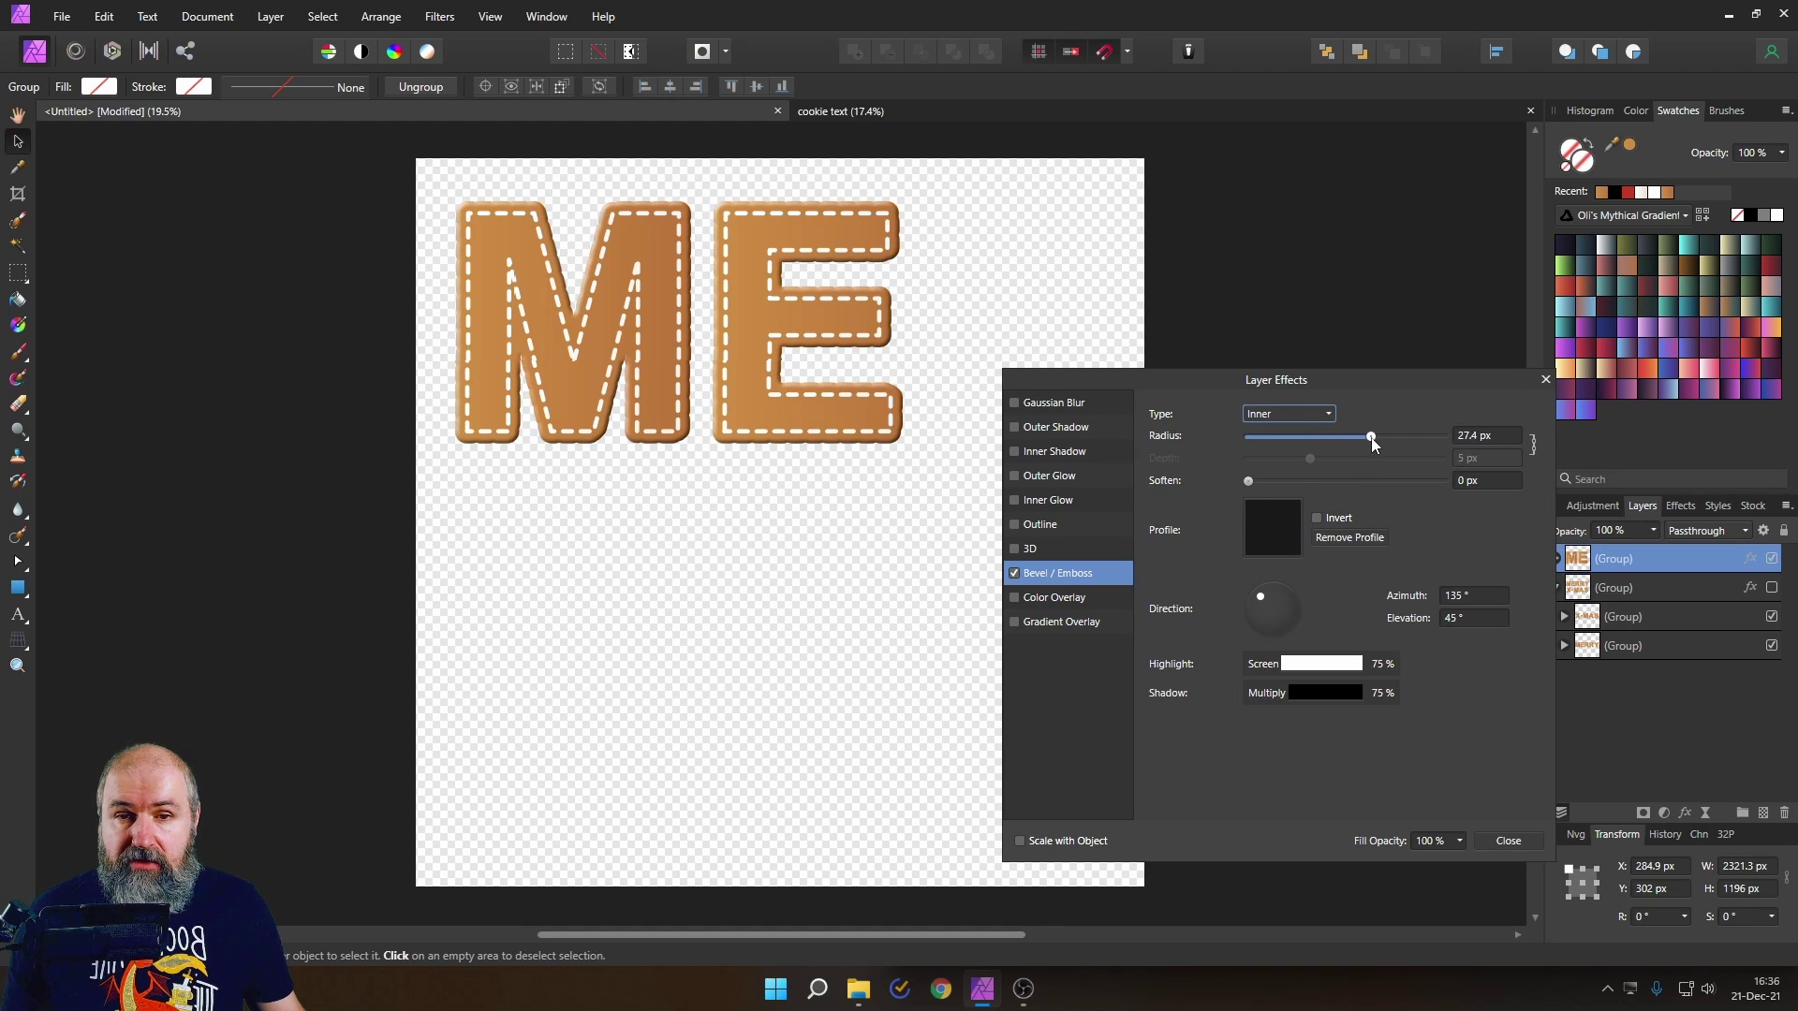
drag(1249, 484, 1390, 441)
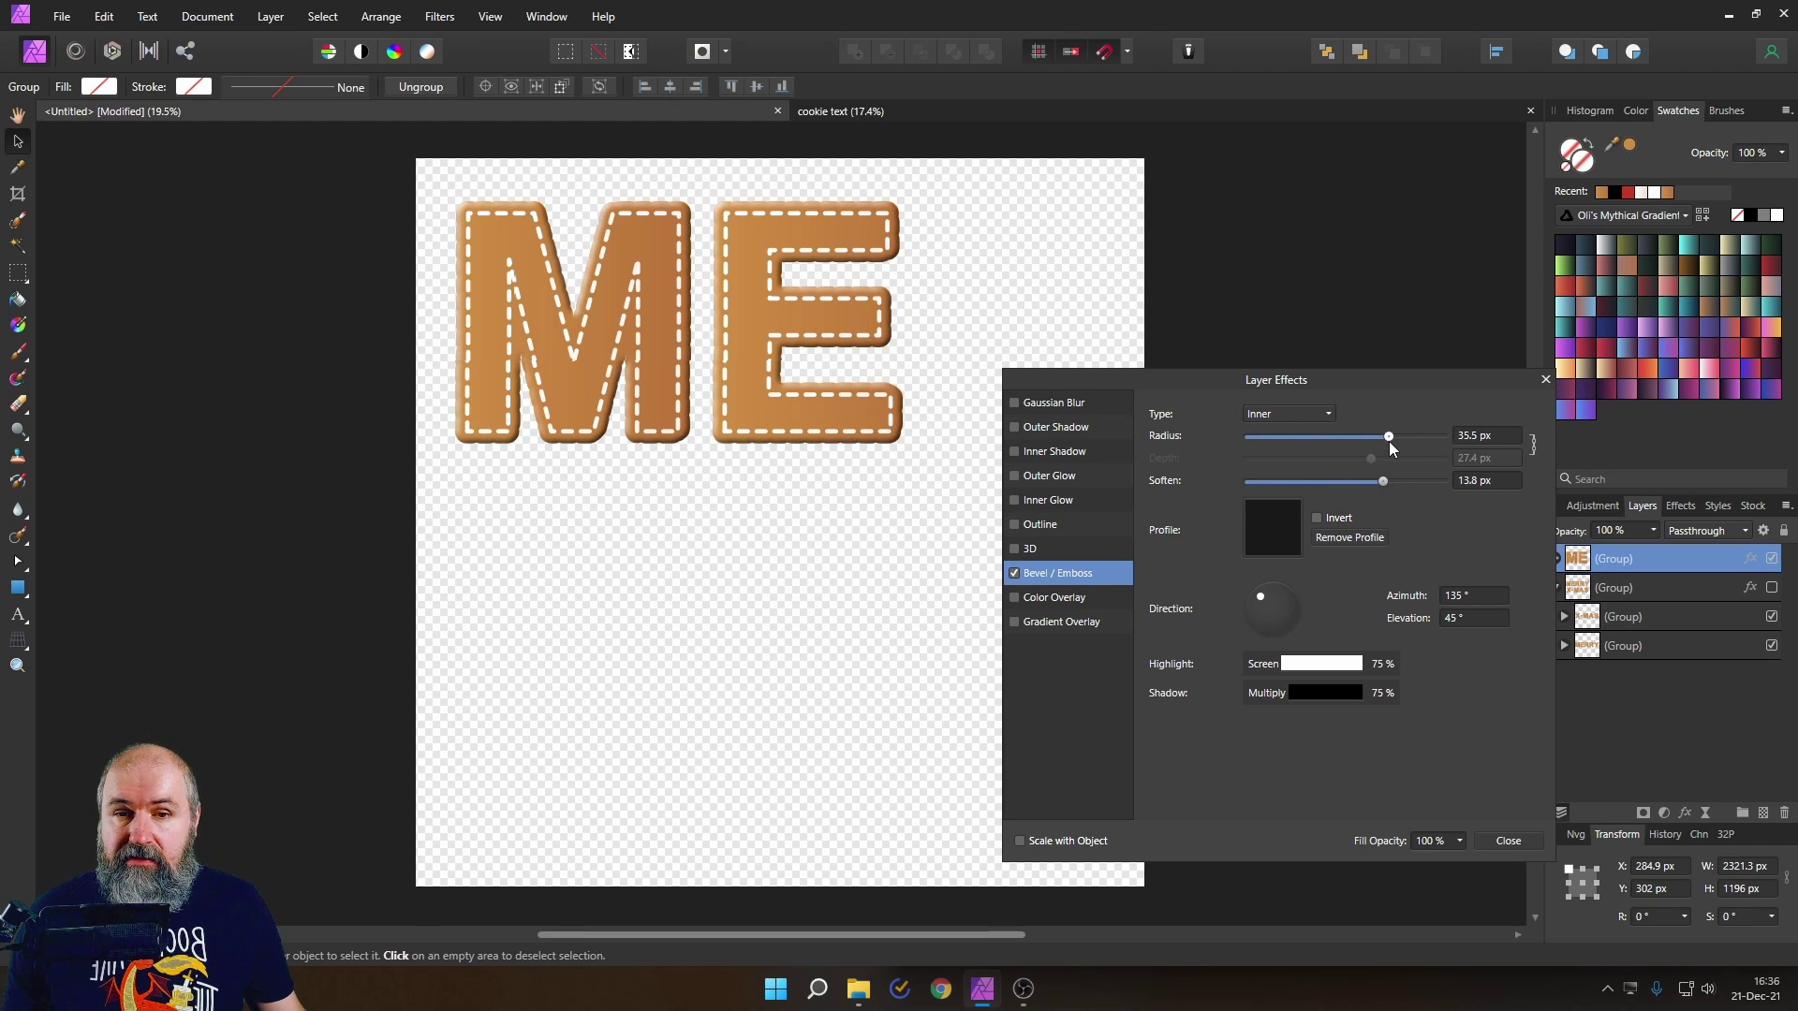
click(1544, 381)
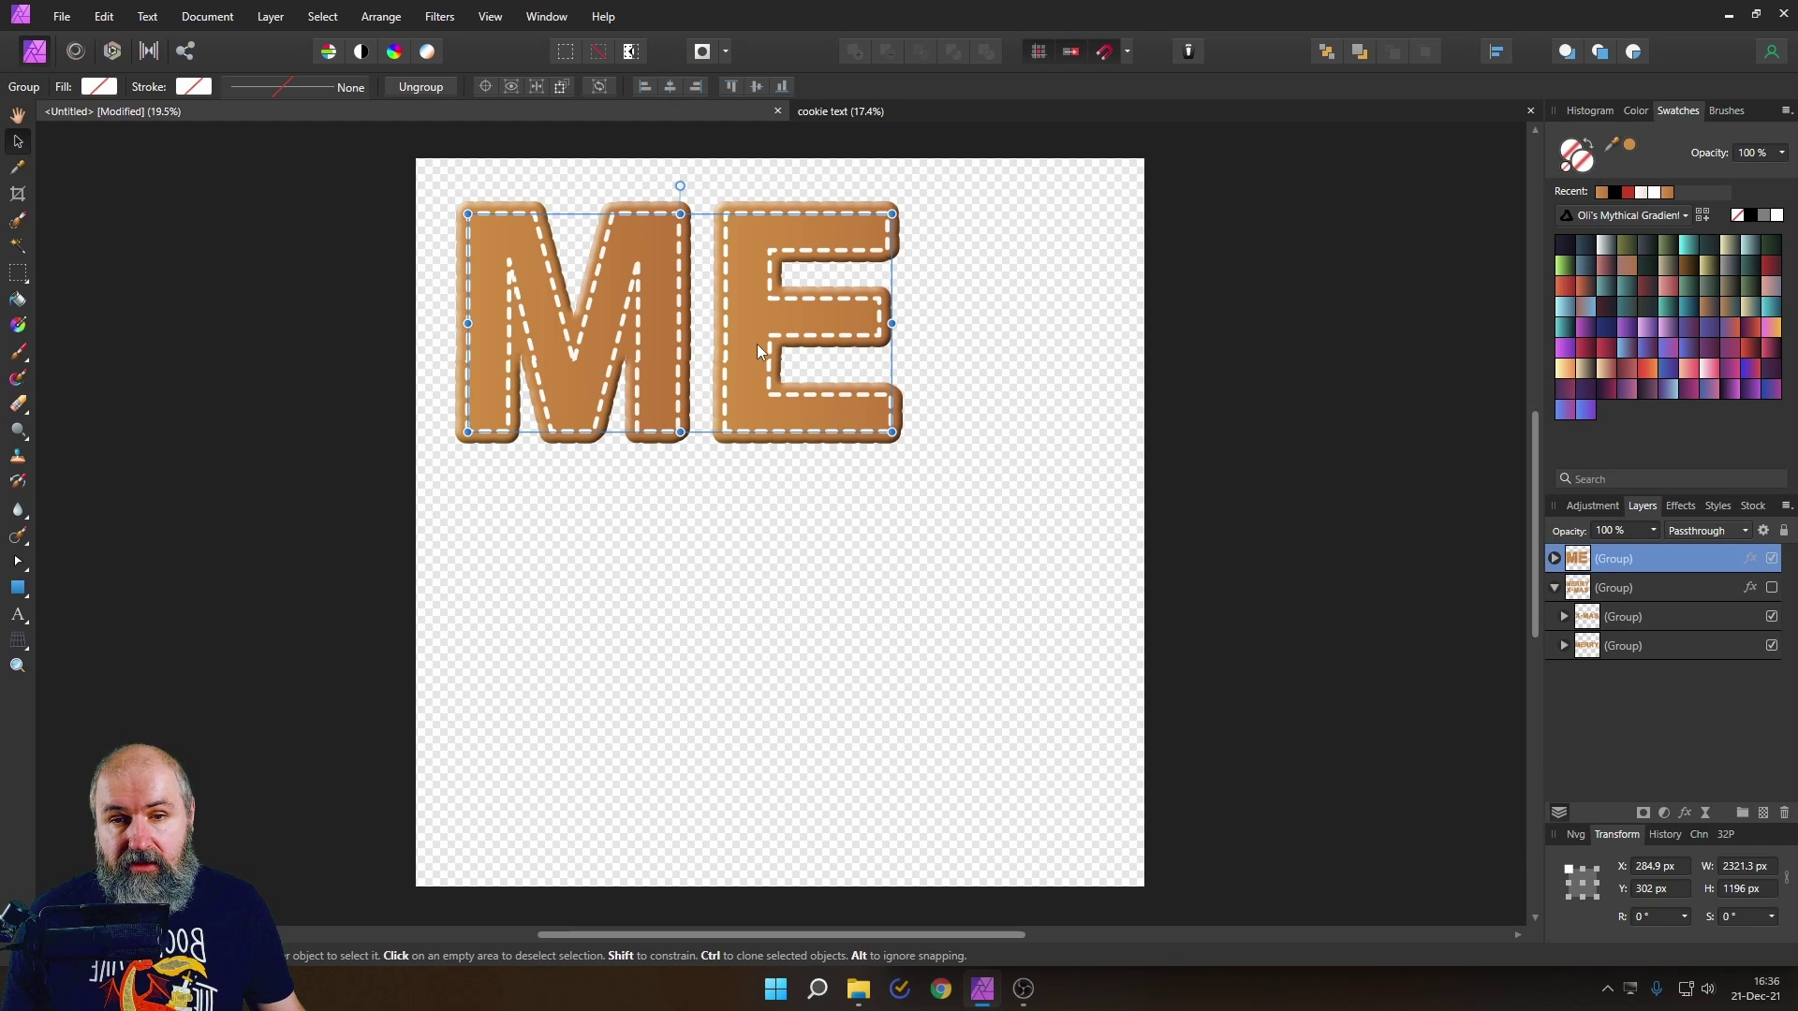
drag(756, 344, 784, 479)
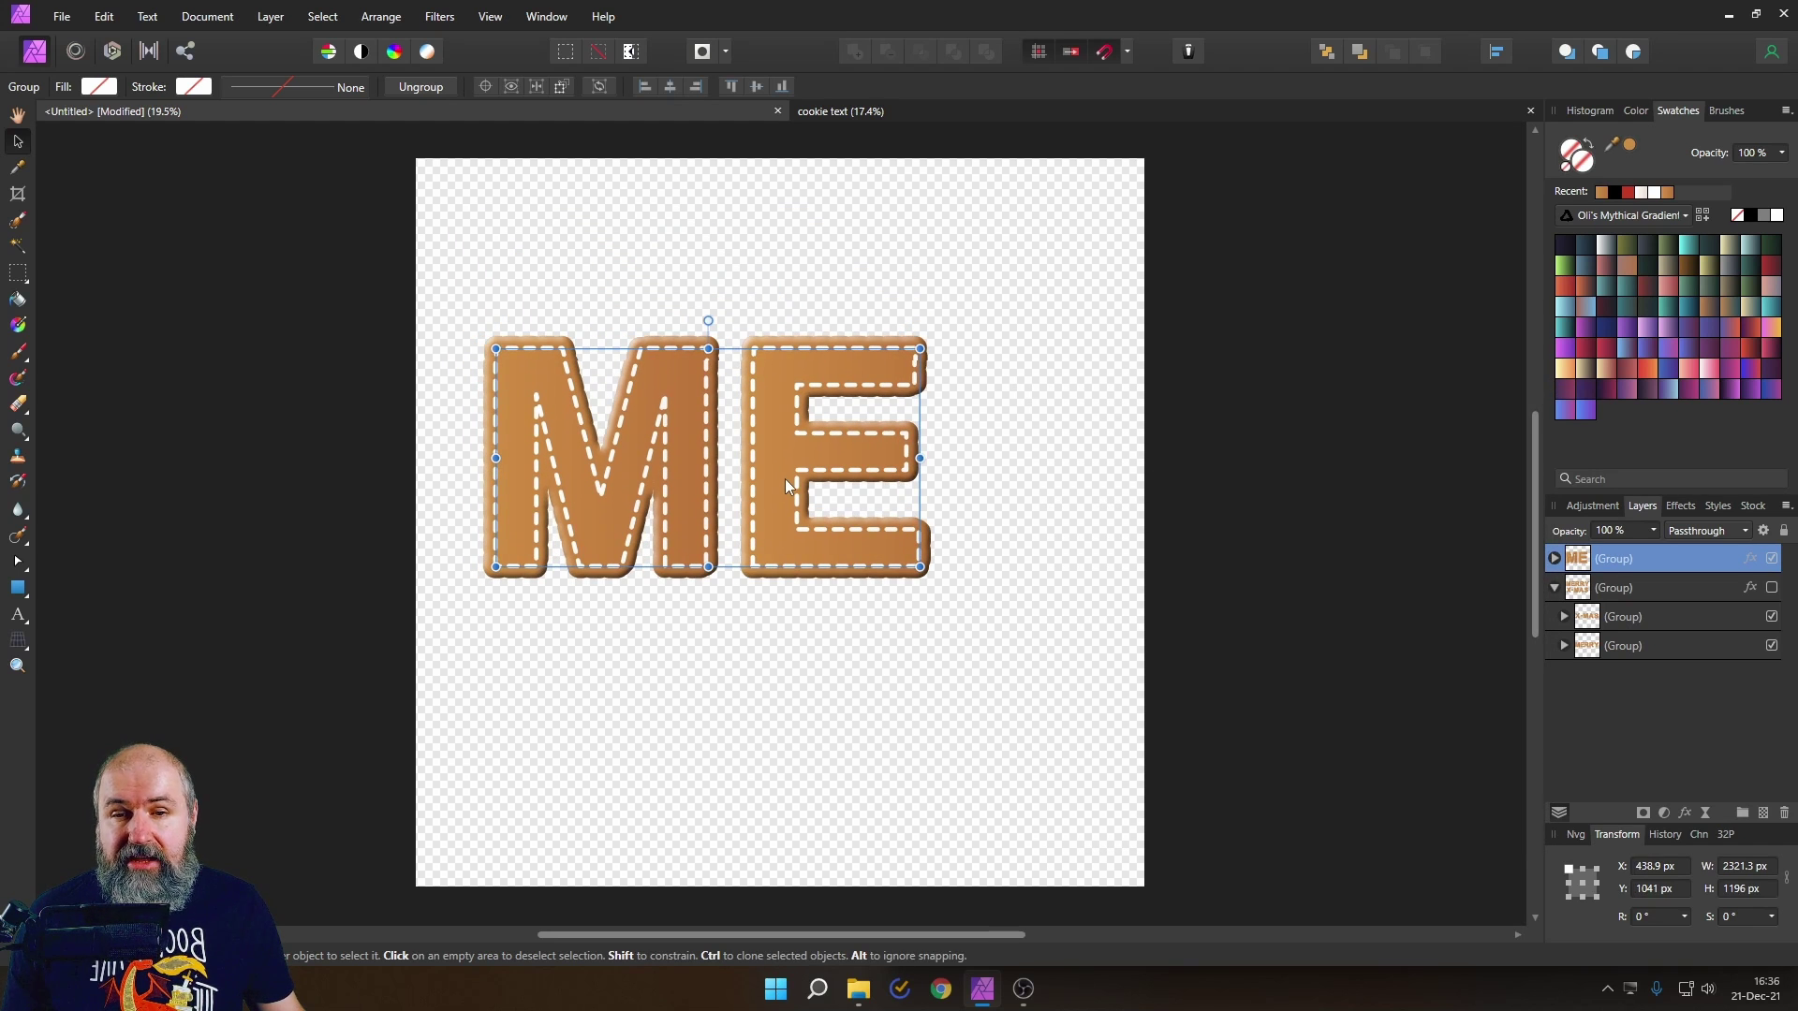
- Add a new pixel layer above the ME group, masked to the letter shapes, and target its pixels
ctrl+click(1579, 560)
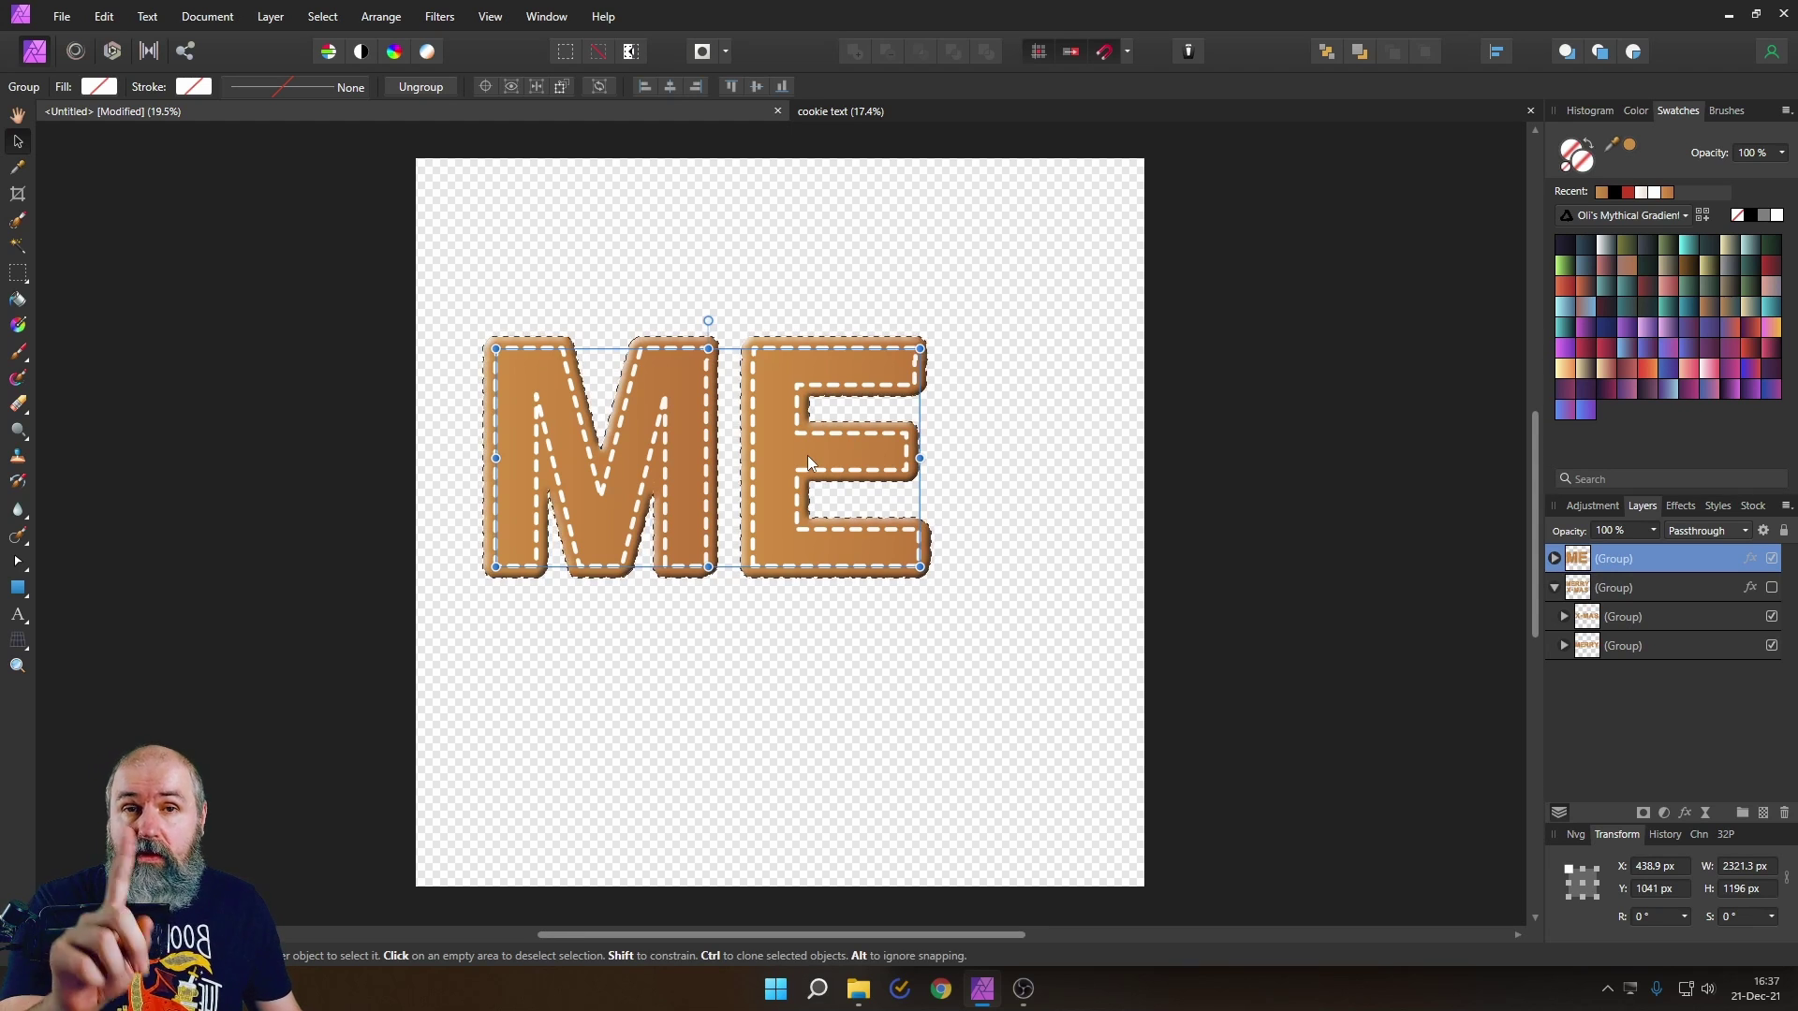
click(1764, 814)
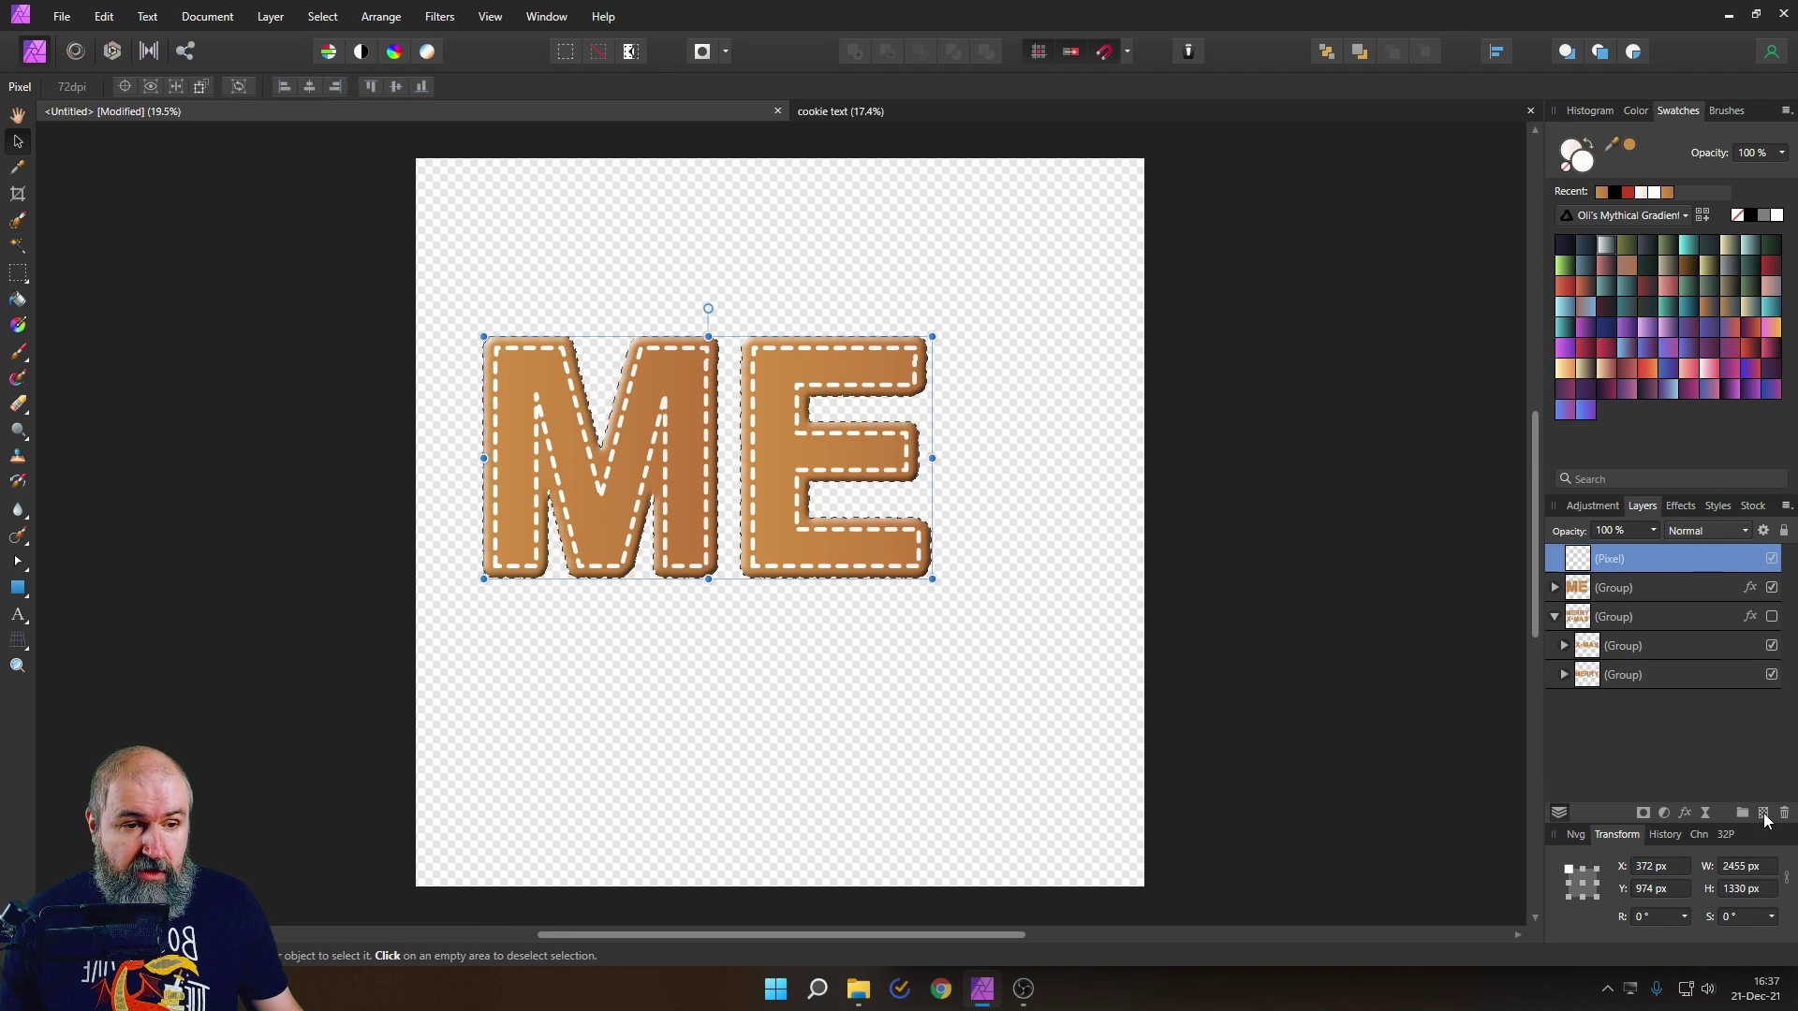
click(1644, 813)
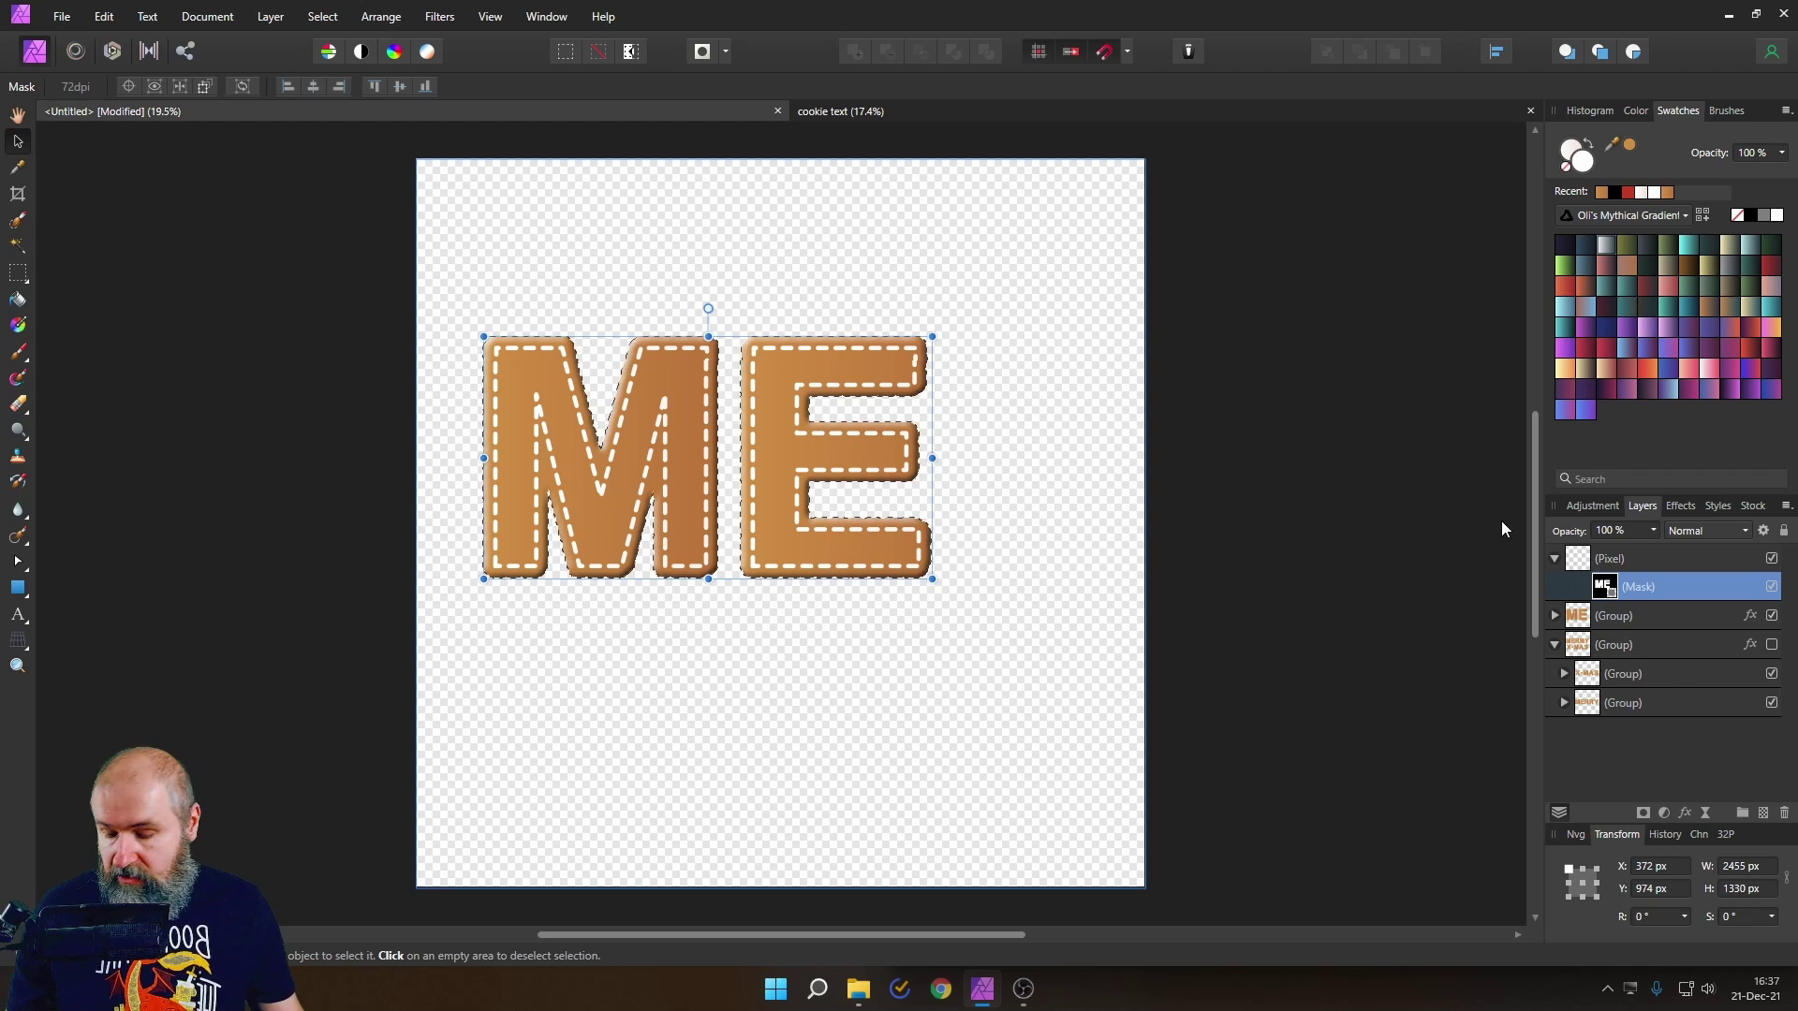
key(ctrl+d)
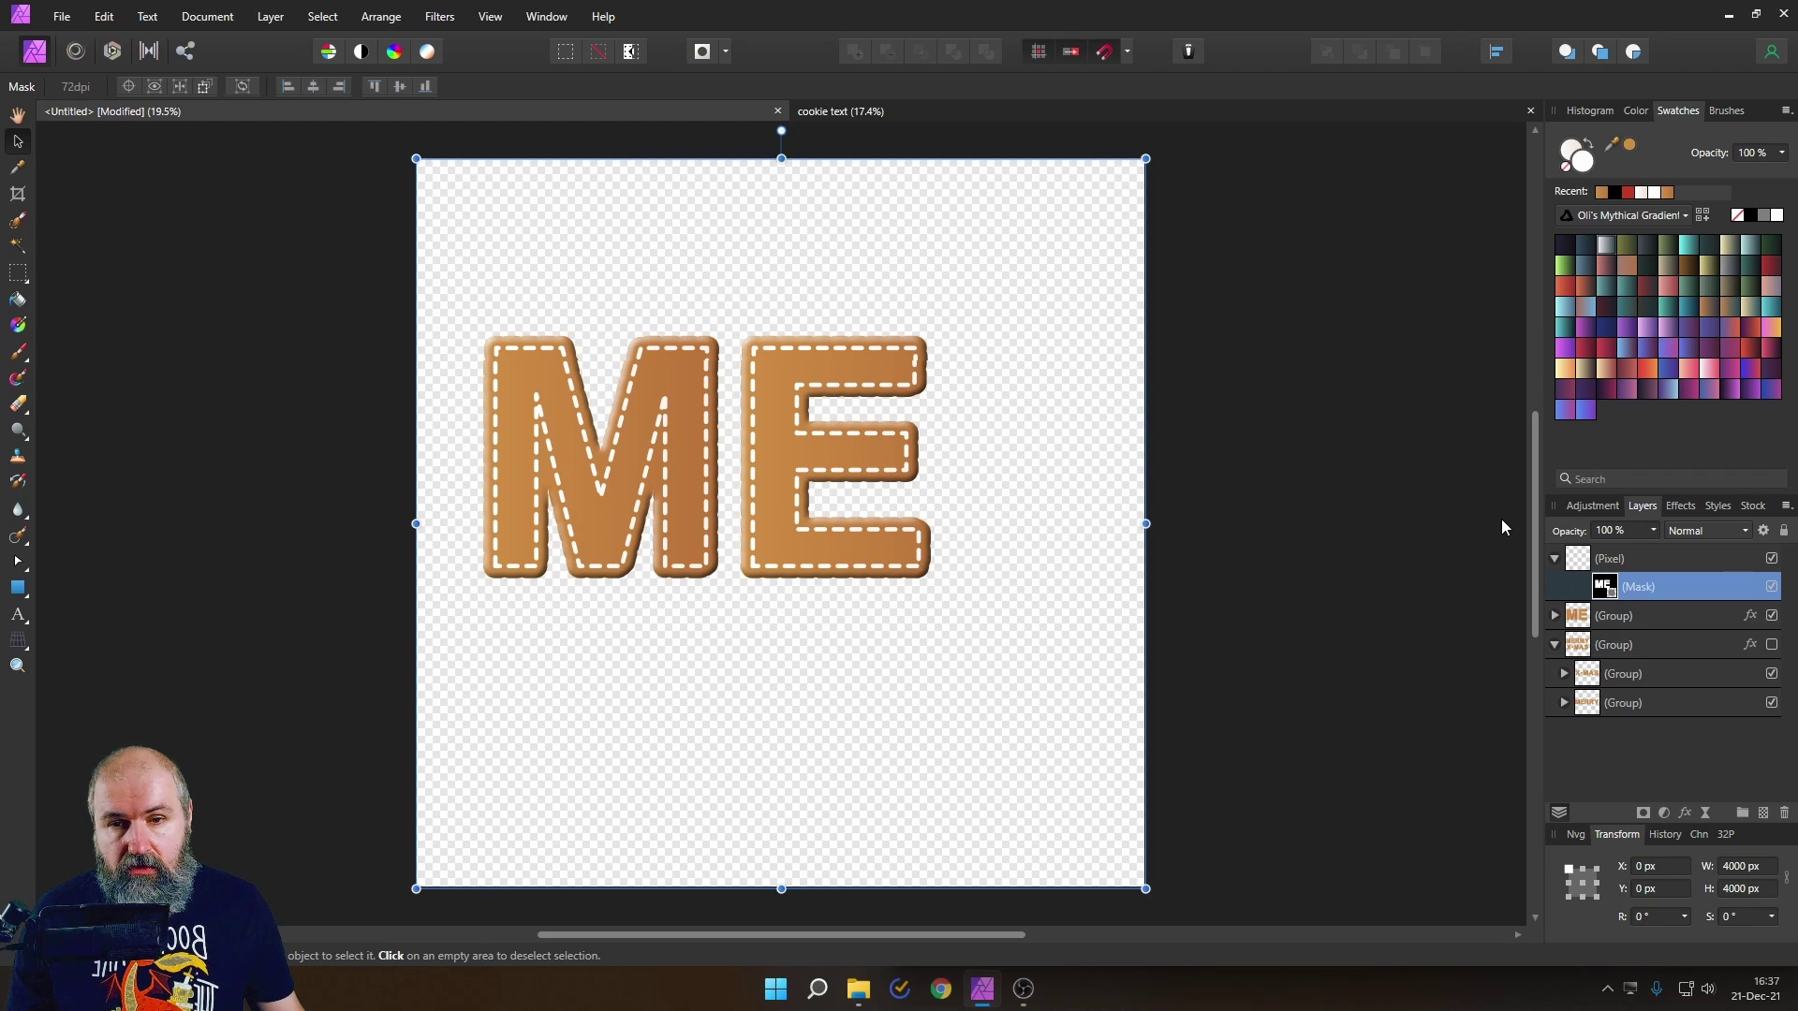
click(1582, 563)
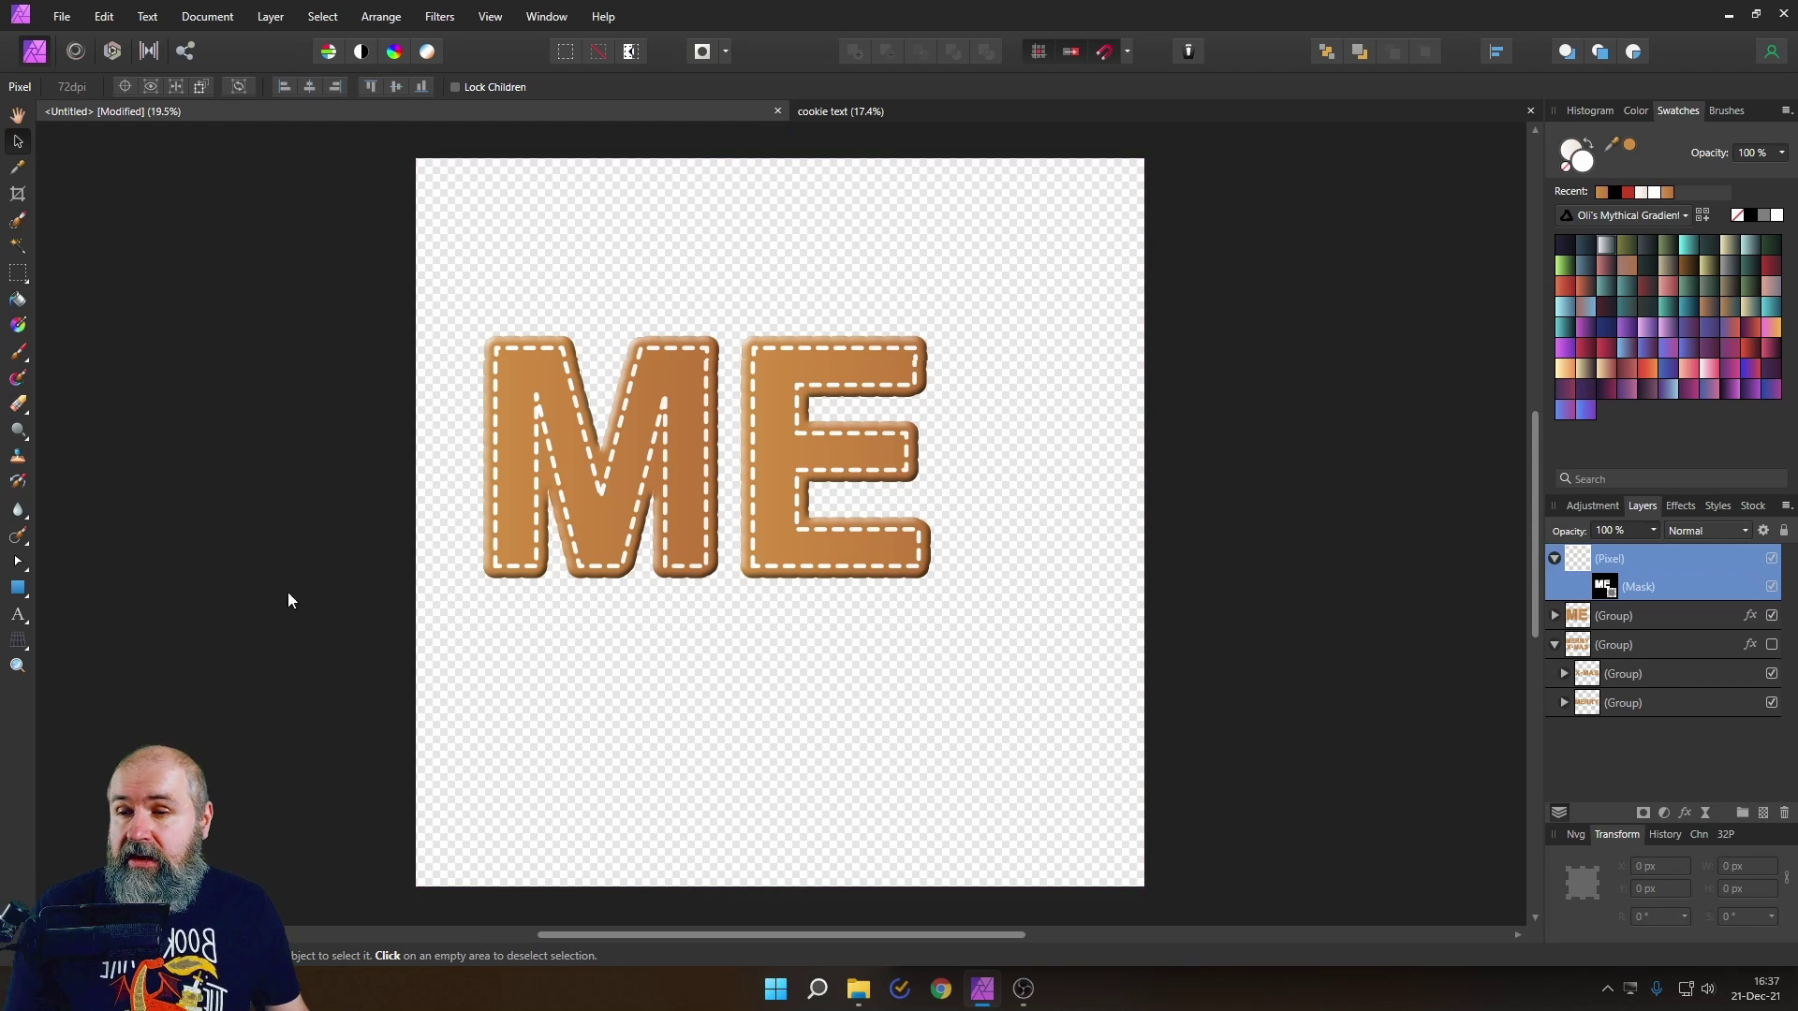
- Set up the Paint Brush with a 493 px width and black colour
click(21, 353)
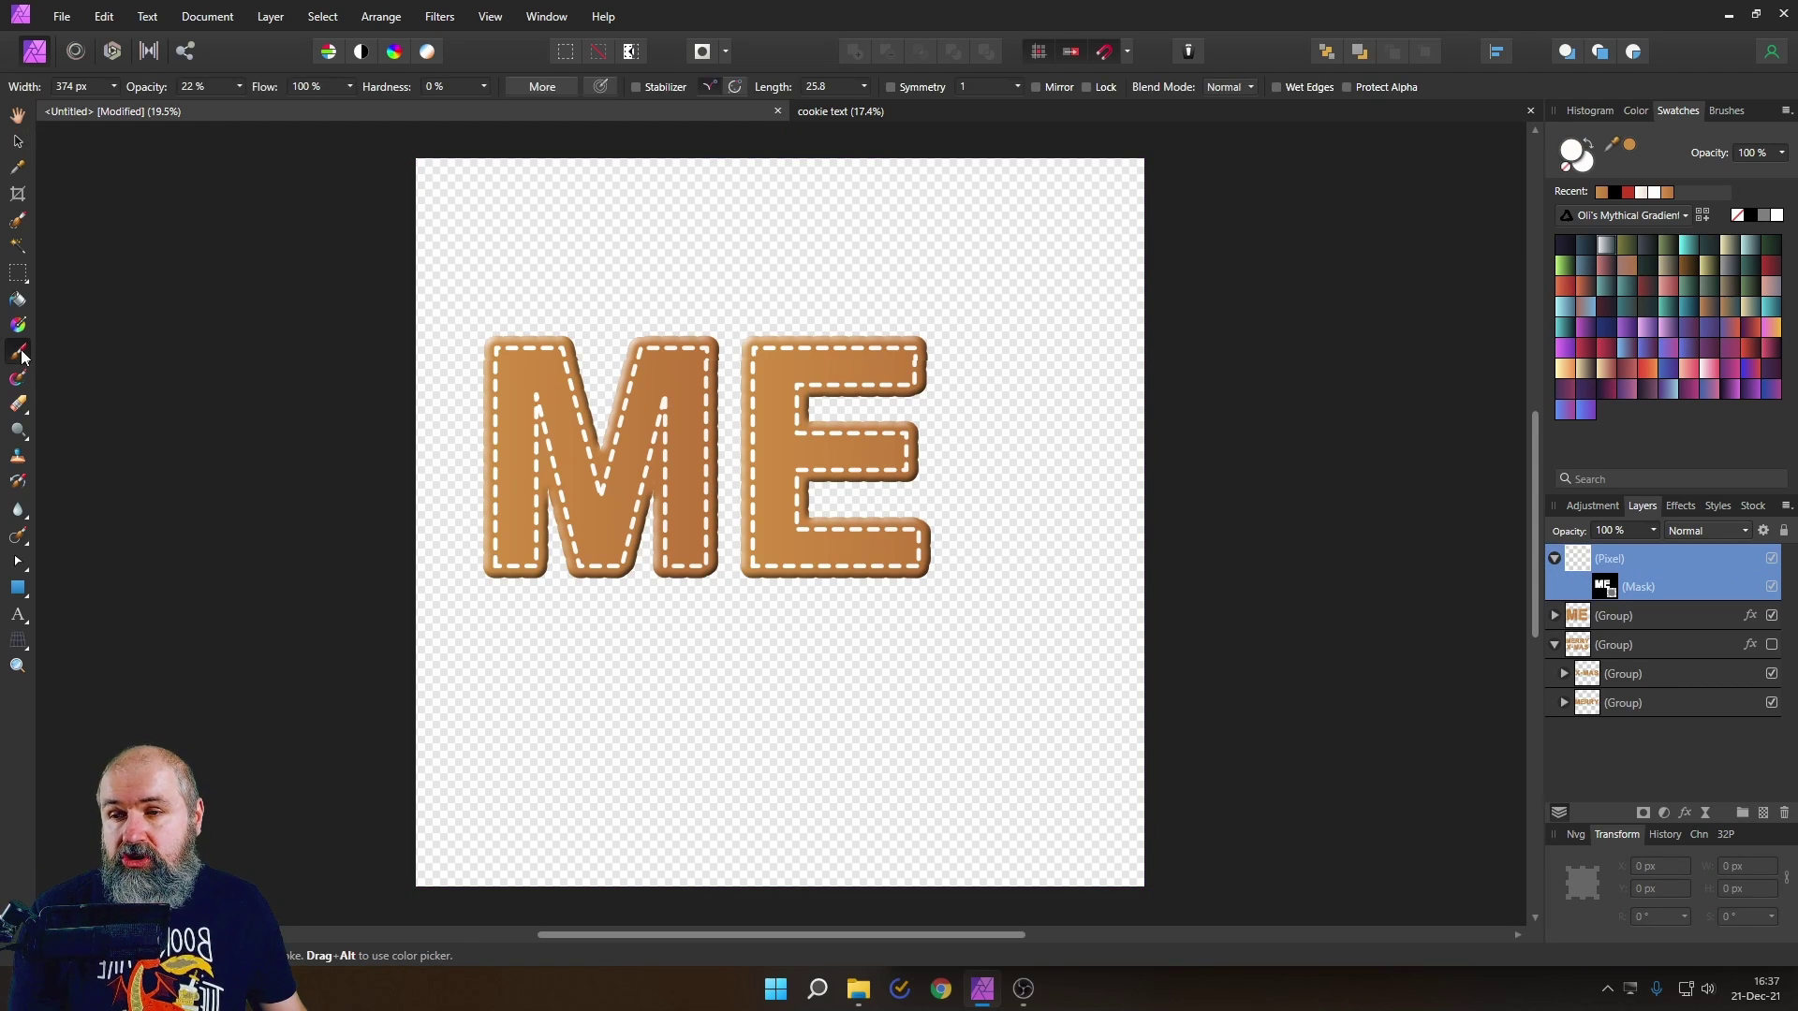
click(113, 86)
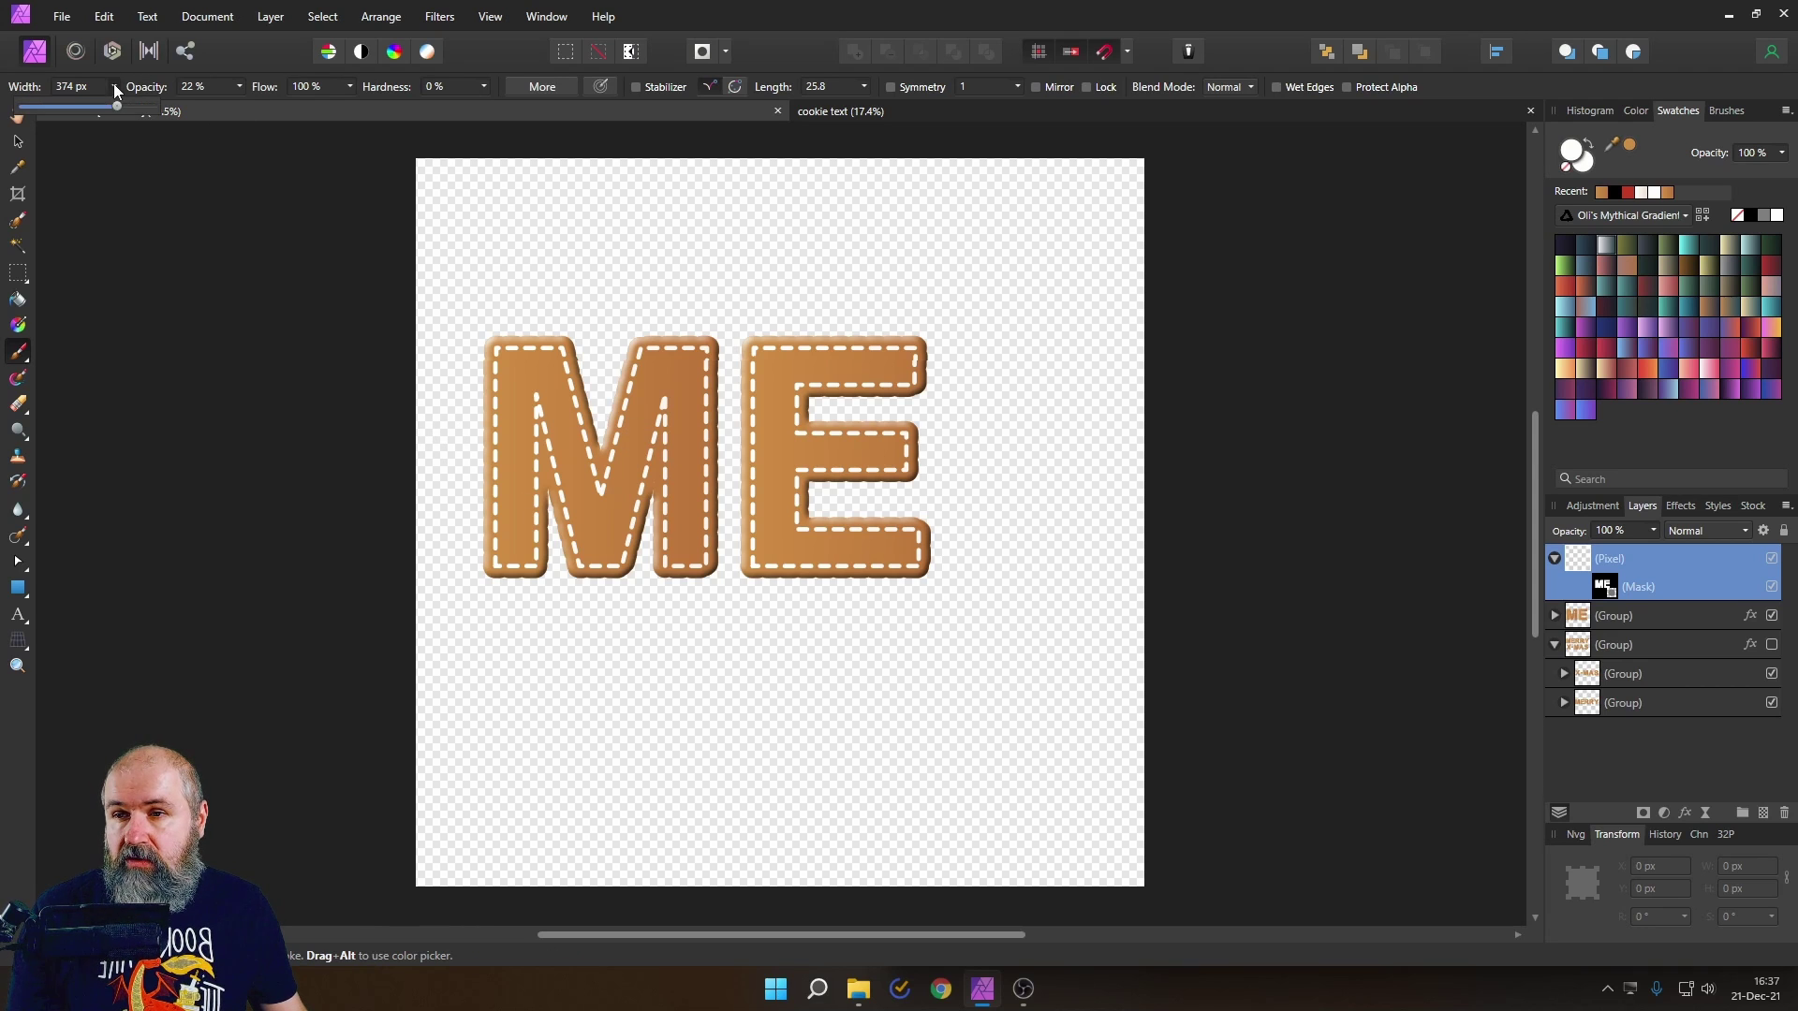
drag(121, 106, 119, 96)
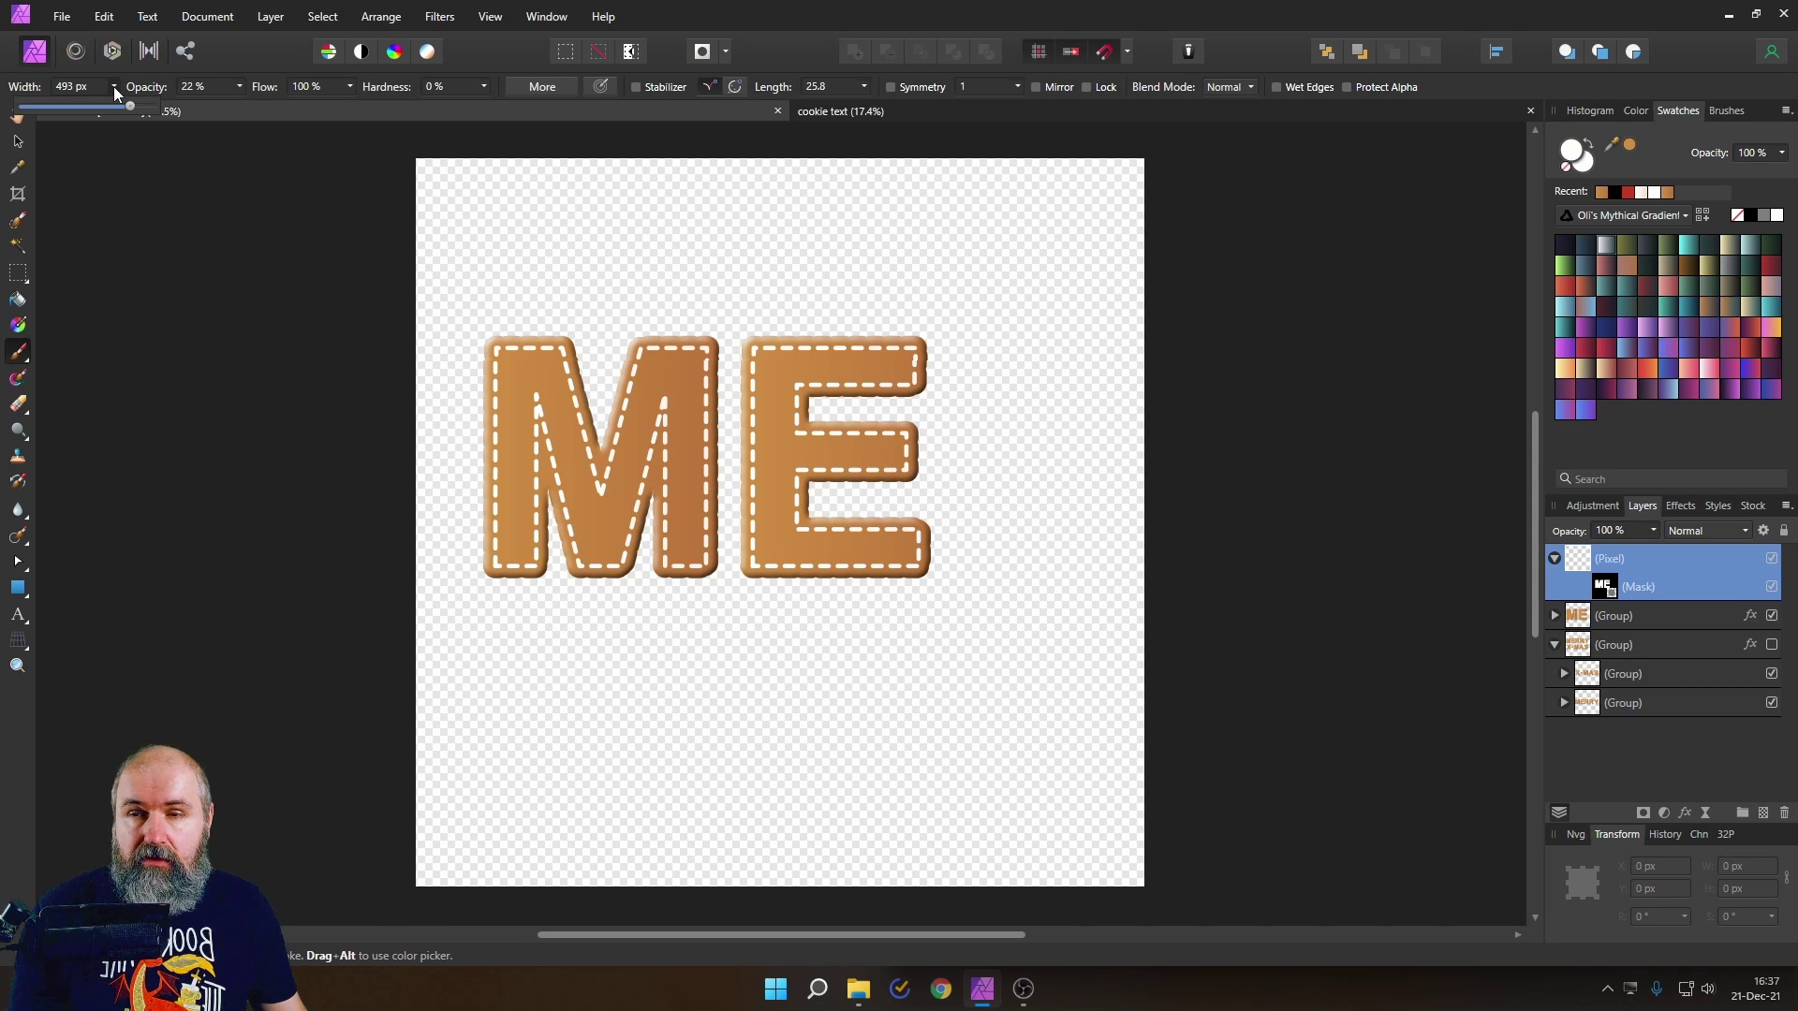
click(114, 86)
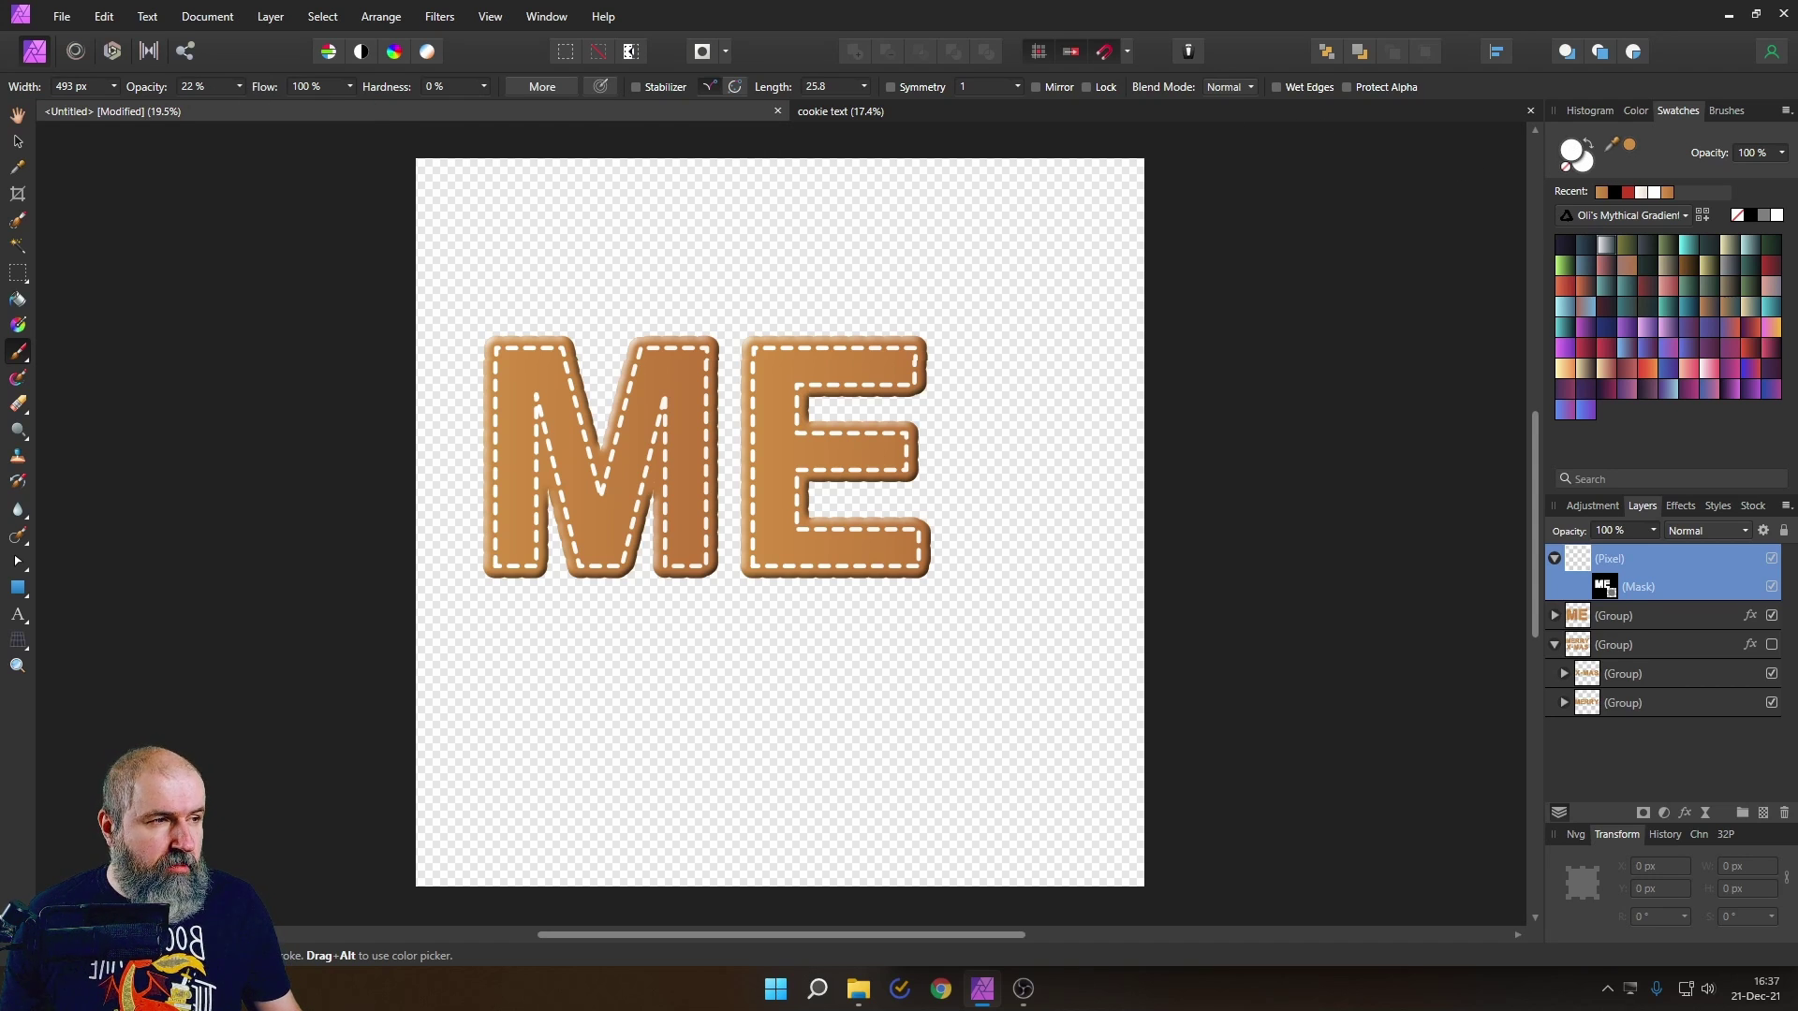
double_click(1573, 150)
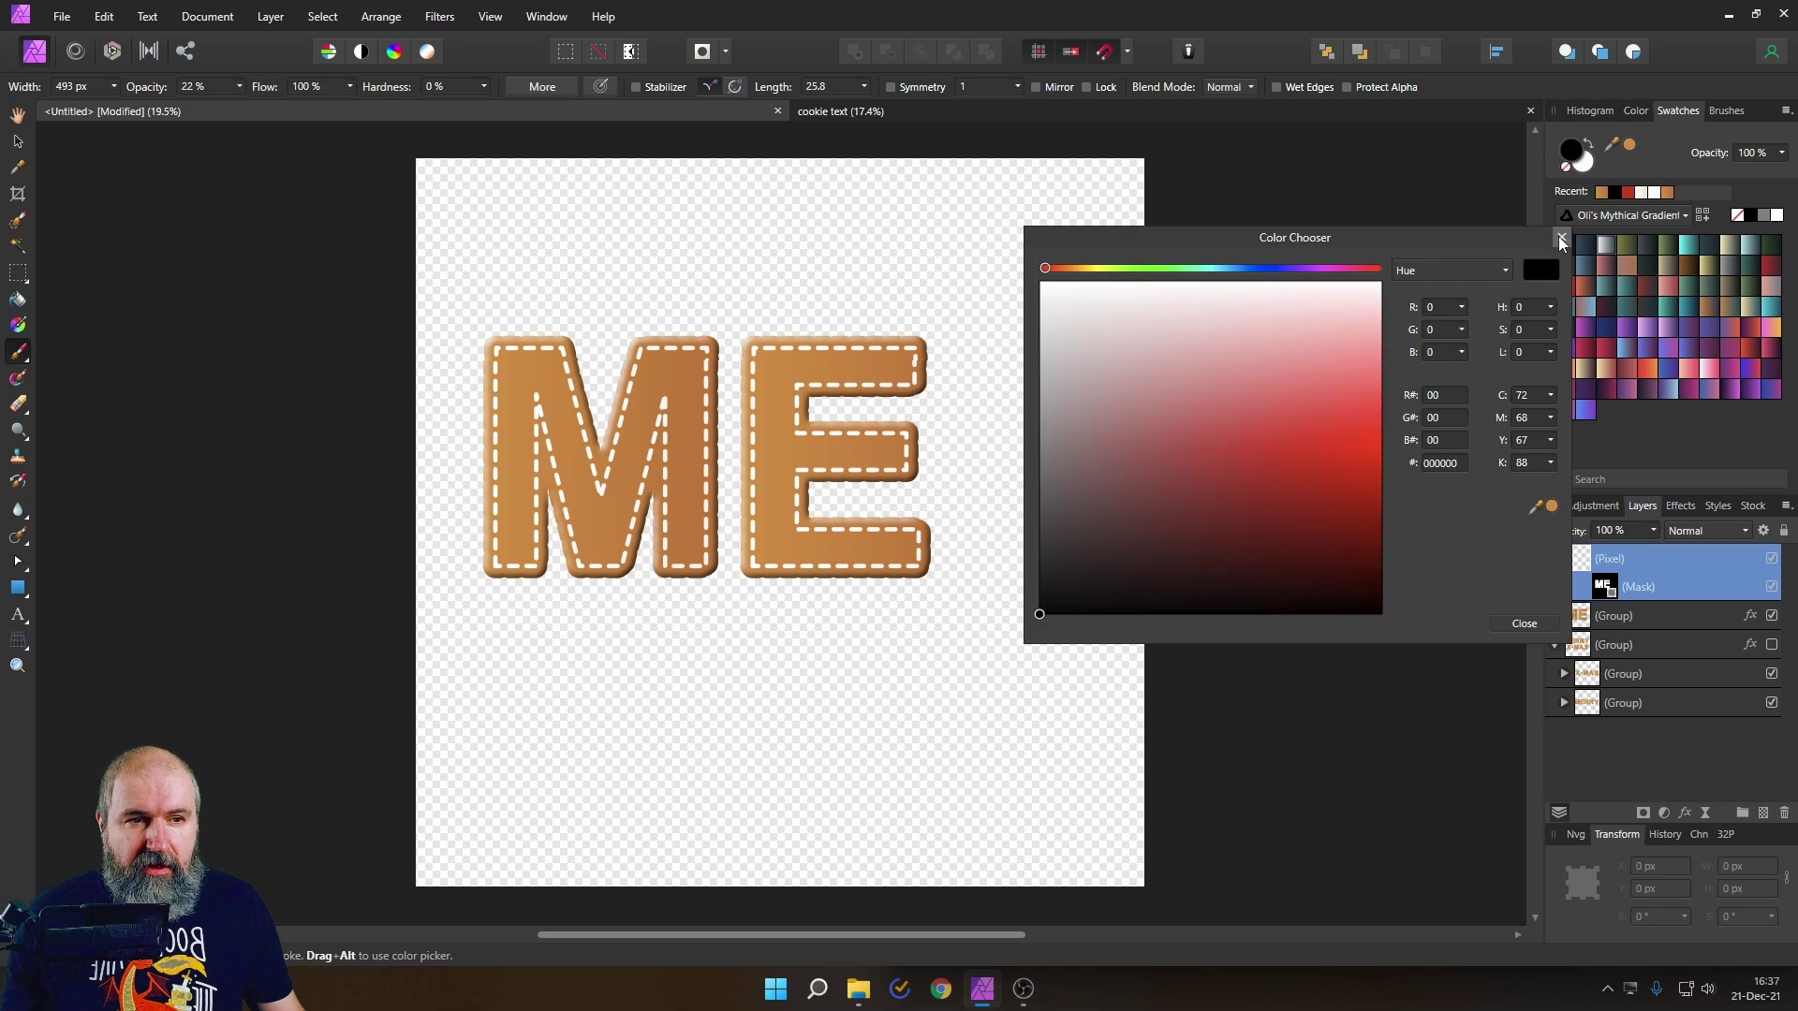
click(1559, 239)
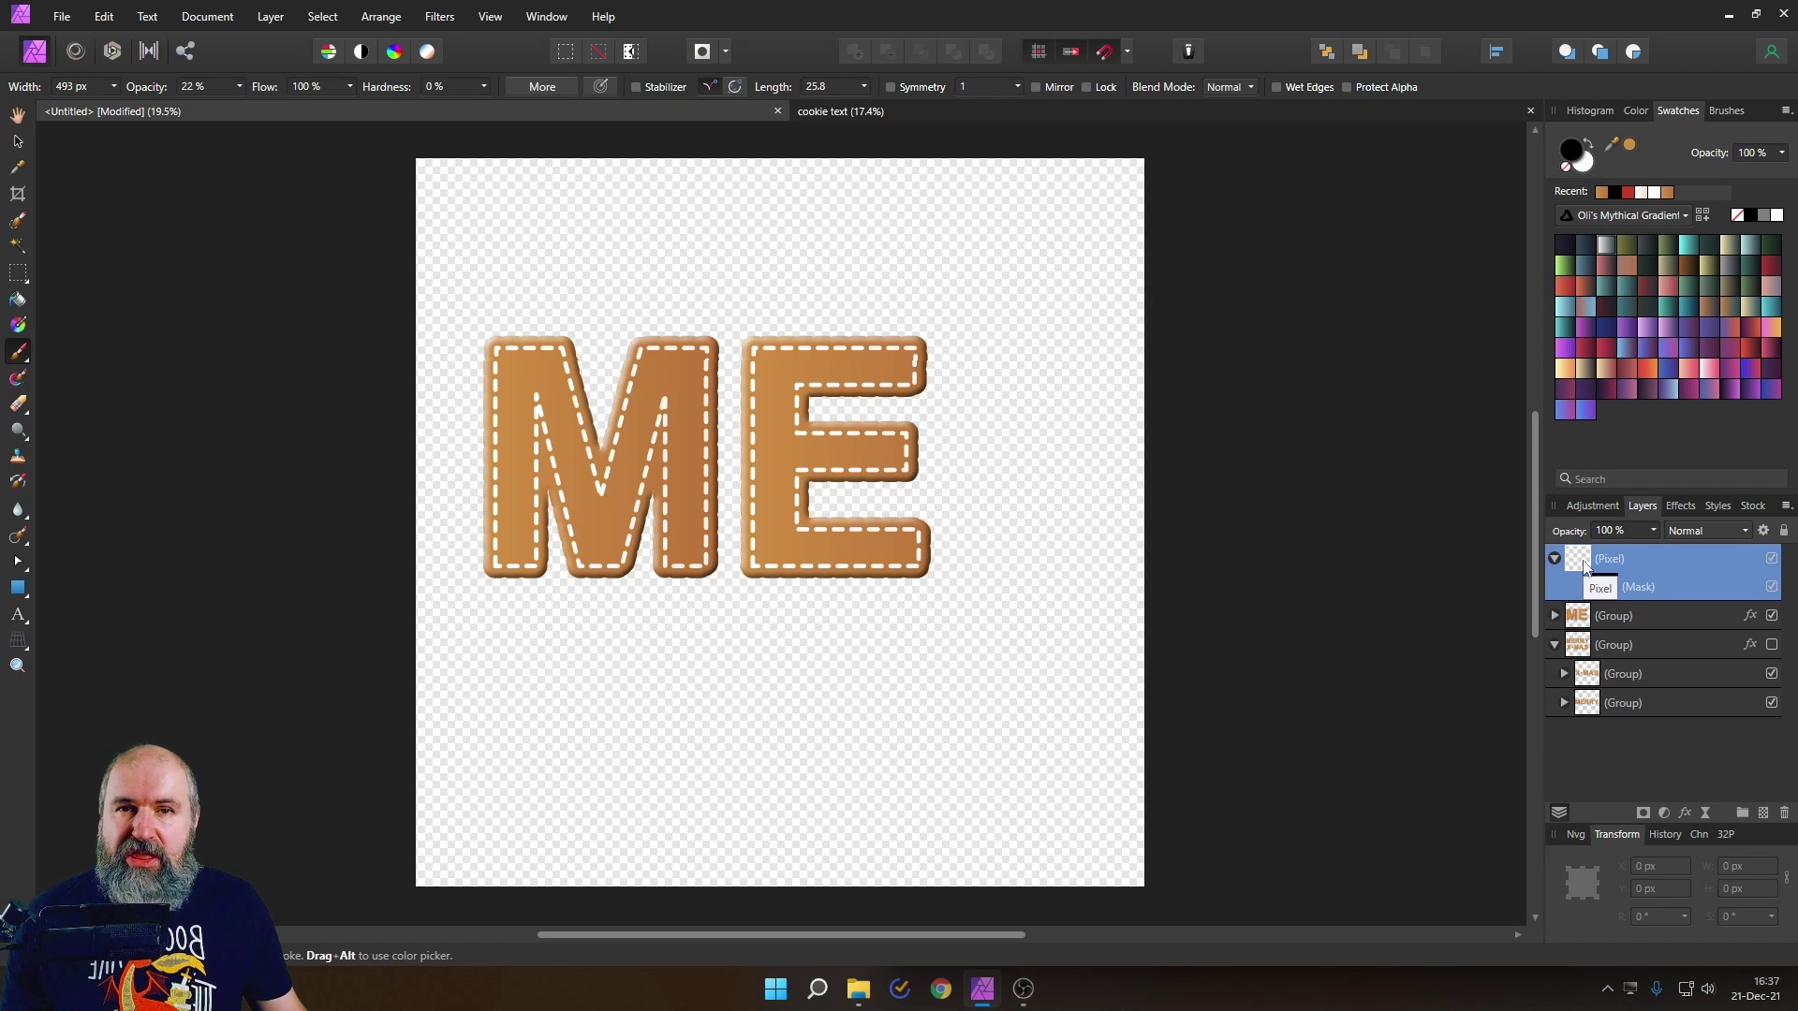
- Switch the pixel layer to Soft Light and paint dark burned patches along the letter edges
click(1685, 530)
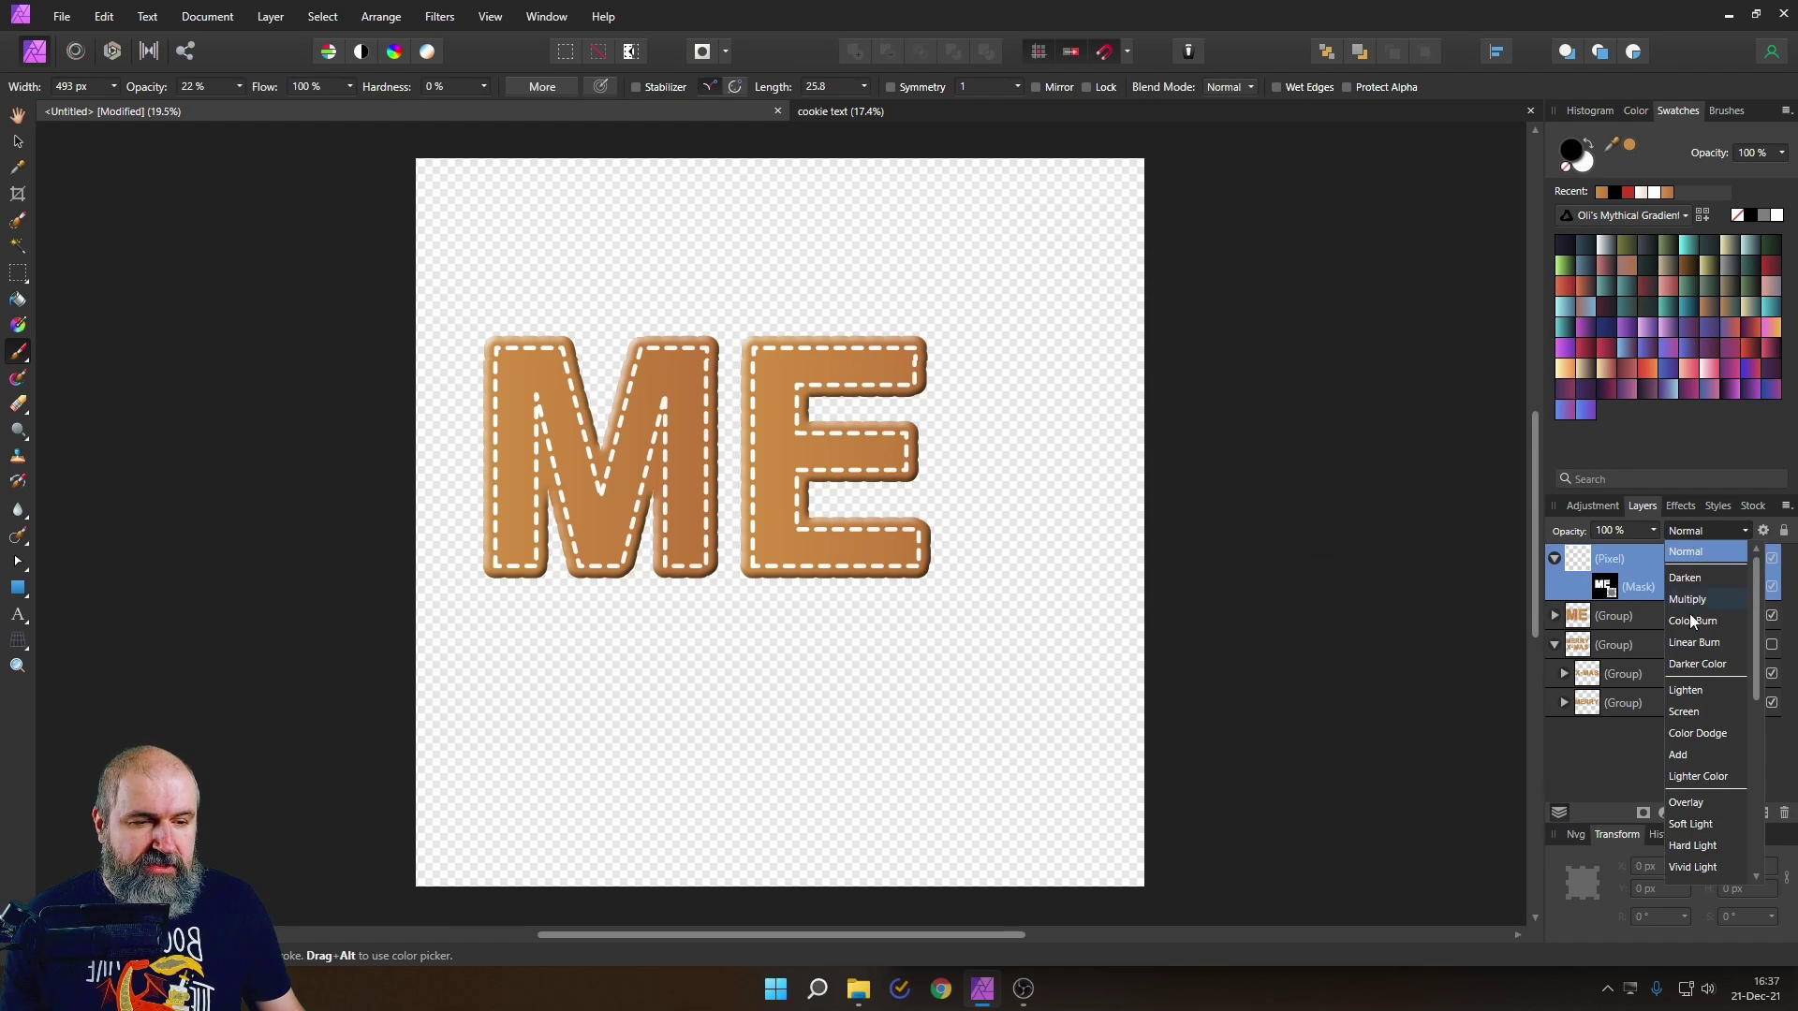
click(1690, 824)
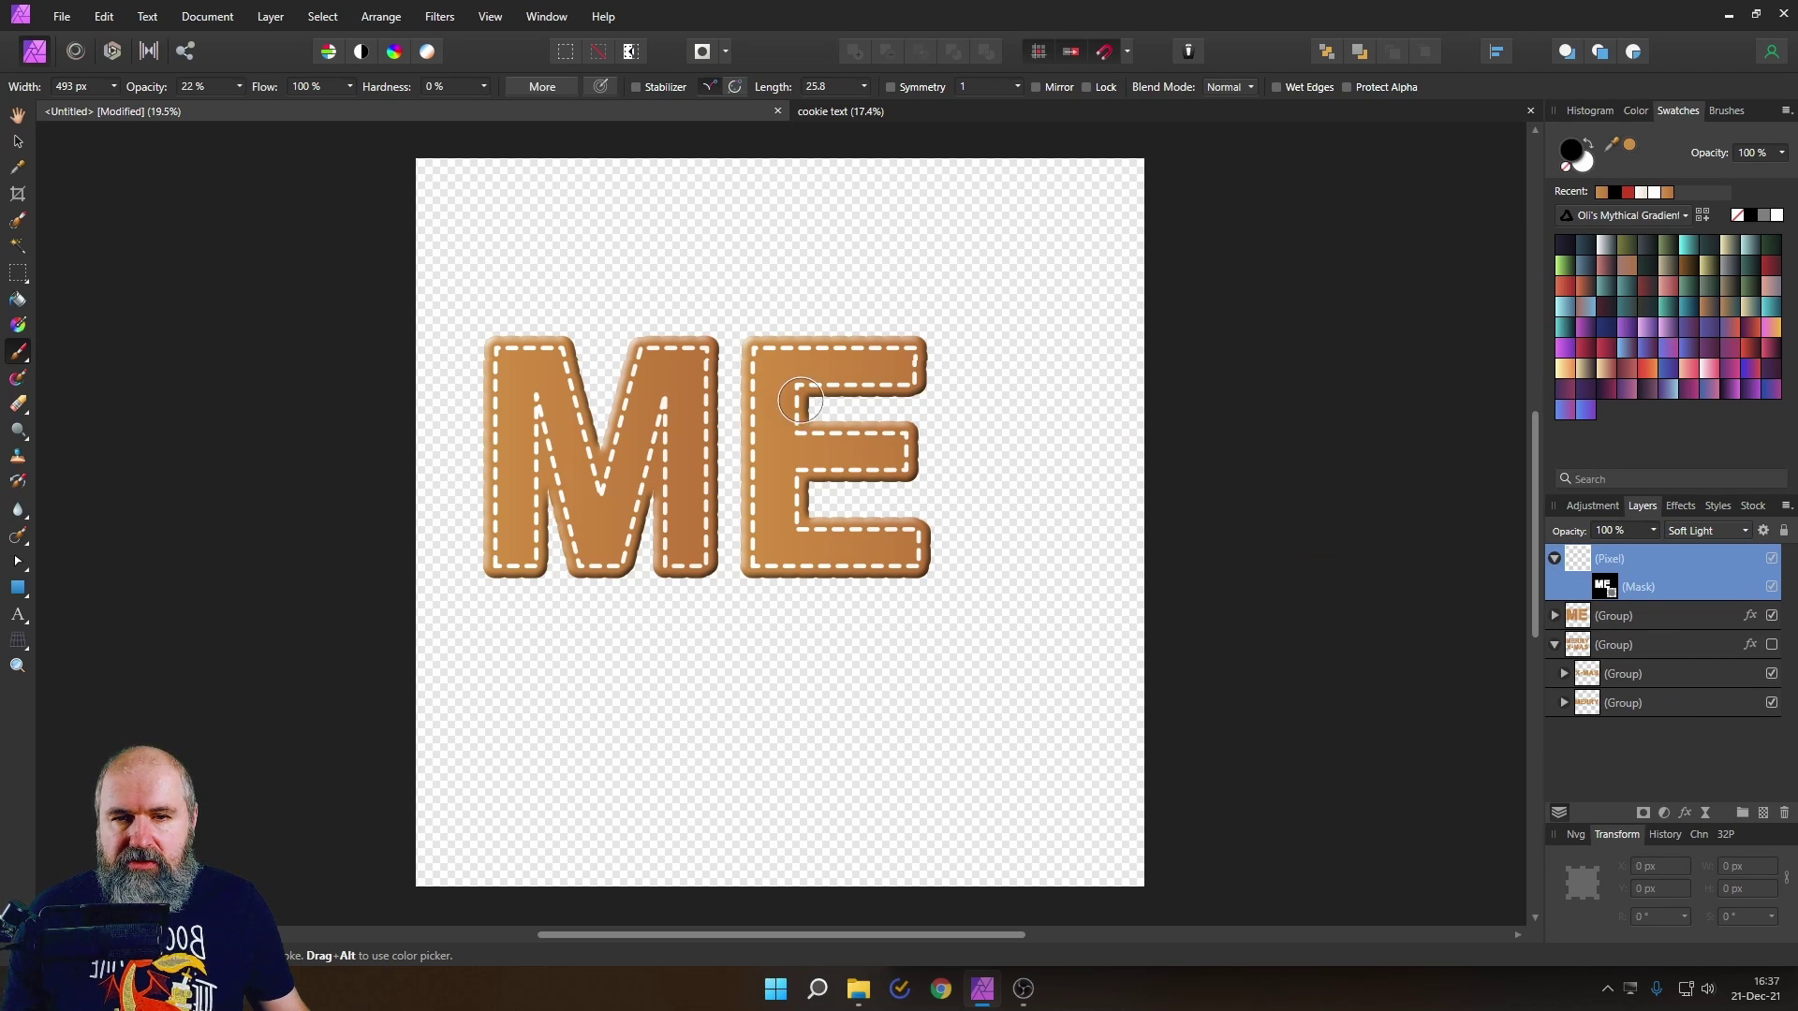
mouse_move(800, 401)
mouse_down()
mouse_move(798, 426)
mouse_move(939, 370)
mouse_move(876, 413)
mouse_move(800, 410)
mouse_move(819, 484)
mouse_move(739, 521)
mouse_move(739, 552)
mouse_move(768, 538)
mouse_move(772, 342)
mouse_move(862, 511)
mouse_move(908, 518)
mouse_move(951, 574)
mouse_move(715, 500)
mouse_move(671, 568)
mouse_move(652, 484)
mouse_move(622, 552)
mouse_move(553, 500)
mouse_move(566, 515)
mouse_move(633, 493)
mouse_move(600, 452)
mouse_move(663, 350)
mouse_move(714, 365)
mouse_move(556, 354)
mouse_move(485, 436)
mouse_move(492, 567)
mouse_move(535, 564)
mouse_move(481, 357)
mouse_move(476, 568)
mouse_move(653, 342)
mouse_up()
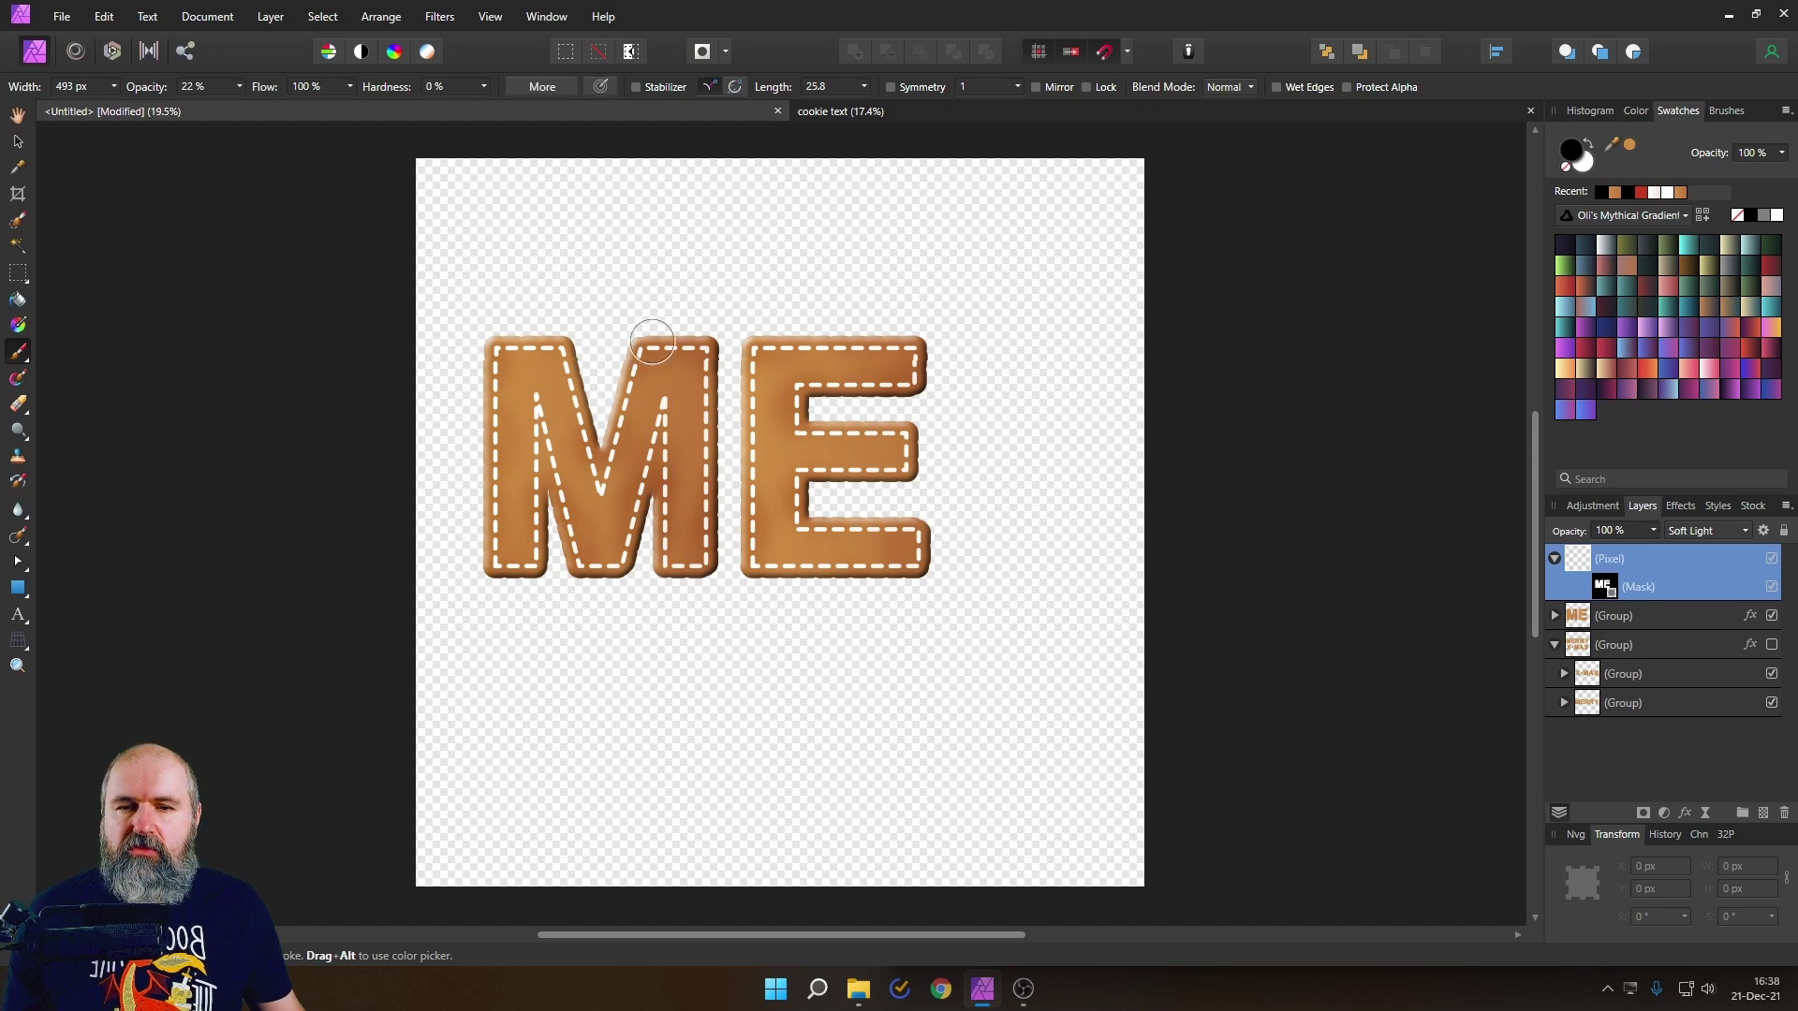
click(17, 140)
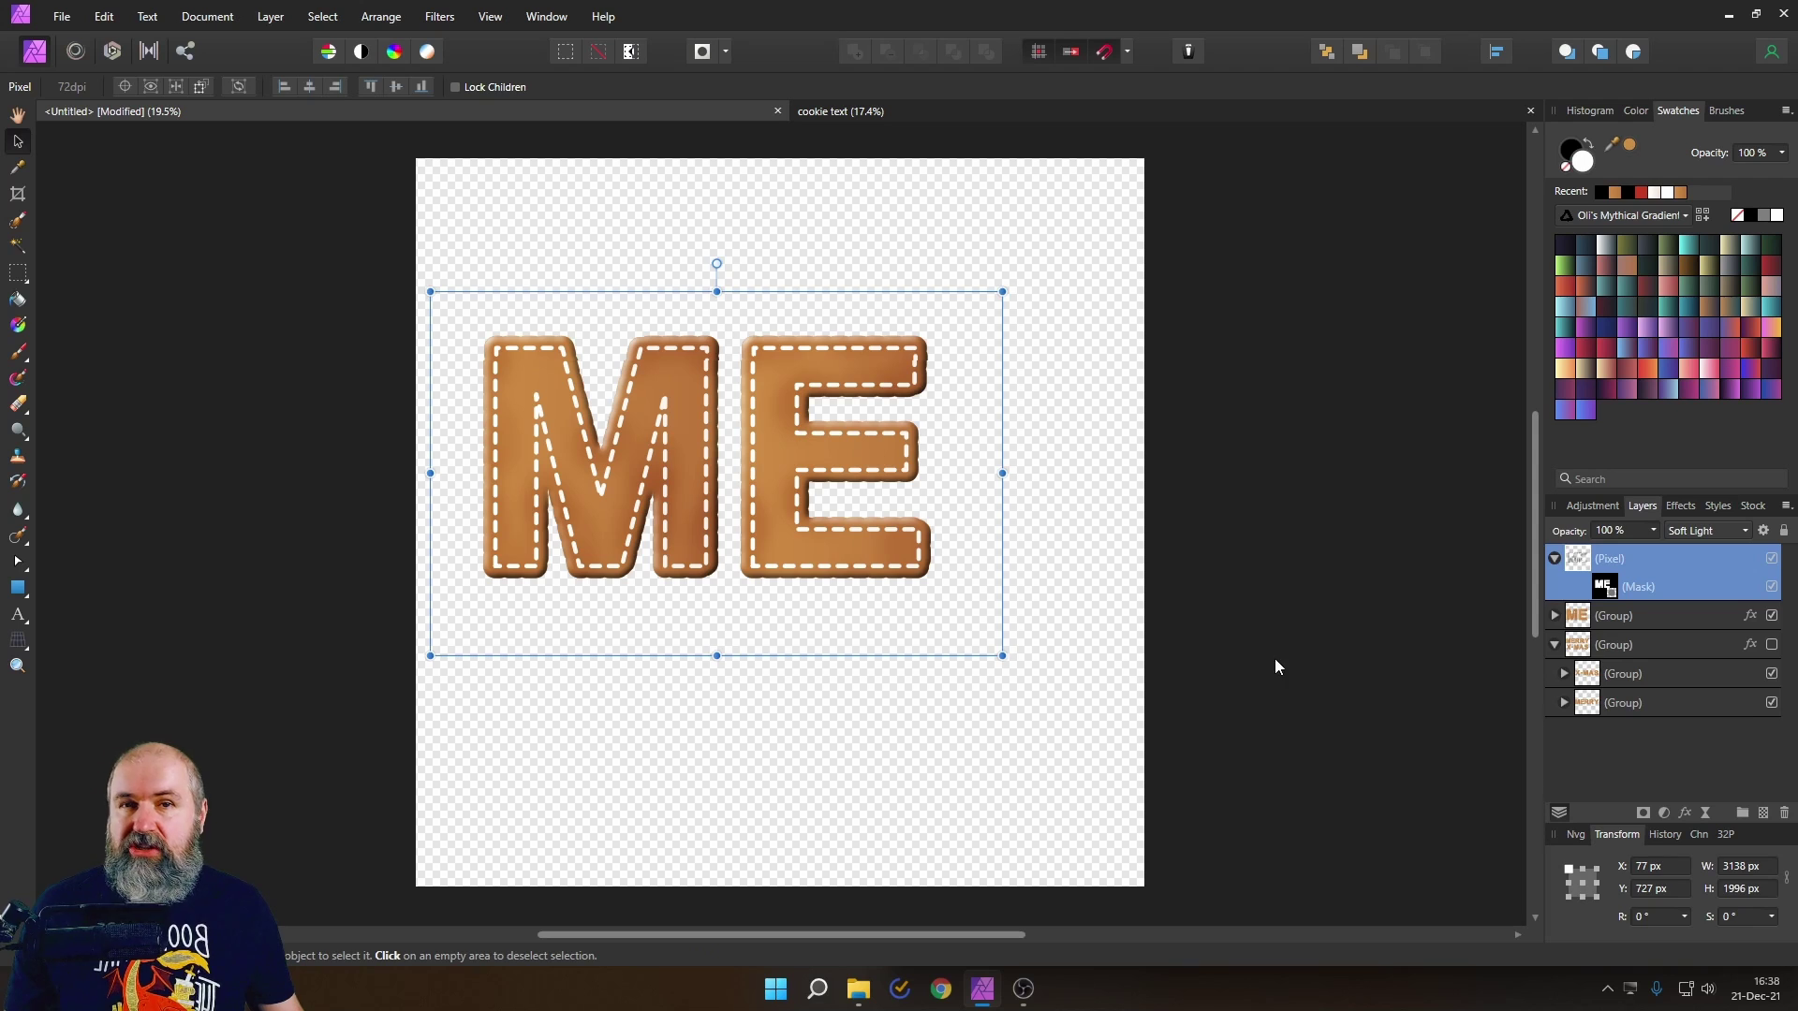
- Deselect everything to view the finished MERRY X-MAS cookie letters on the Christmas background
click(1181, 604)
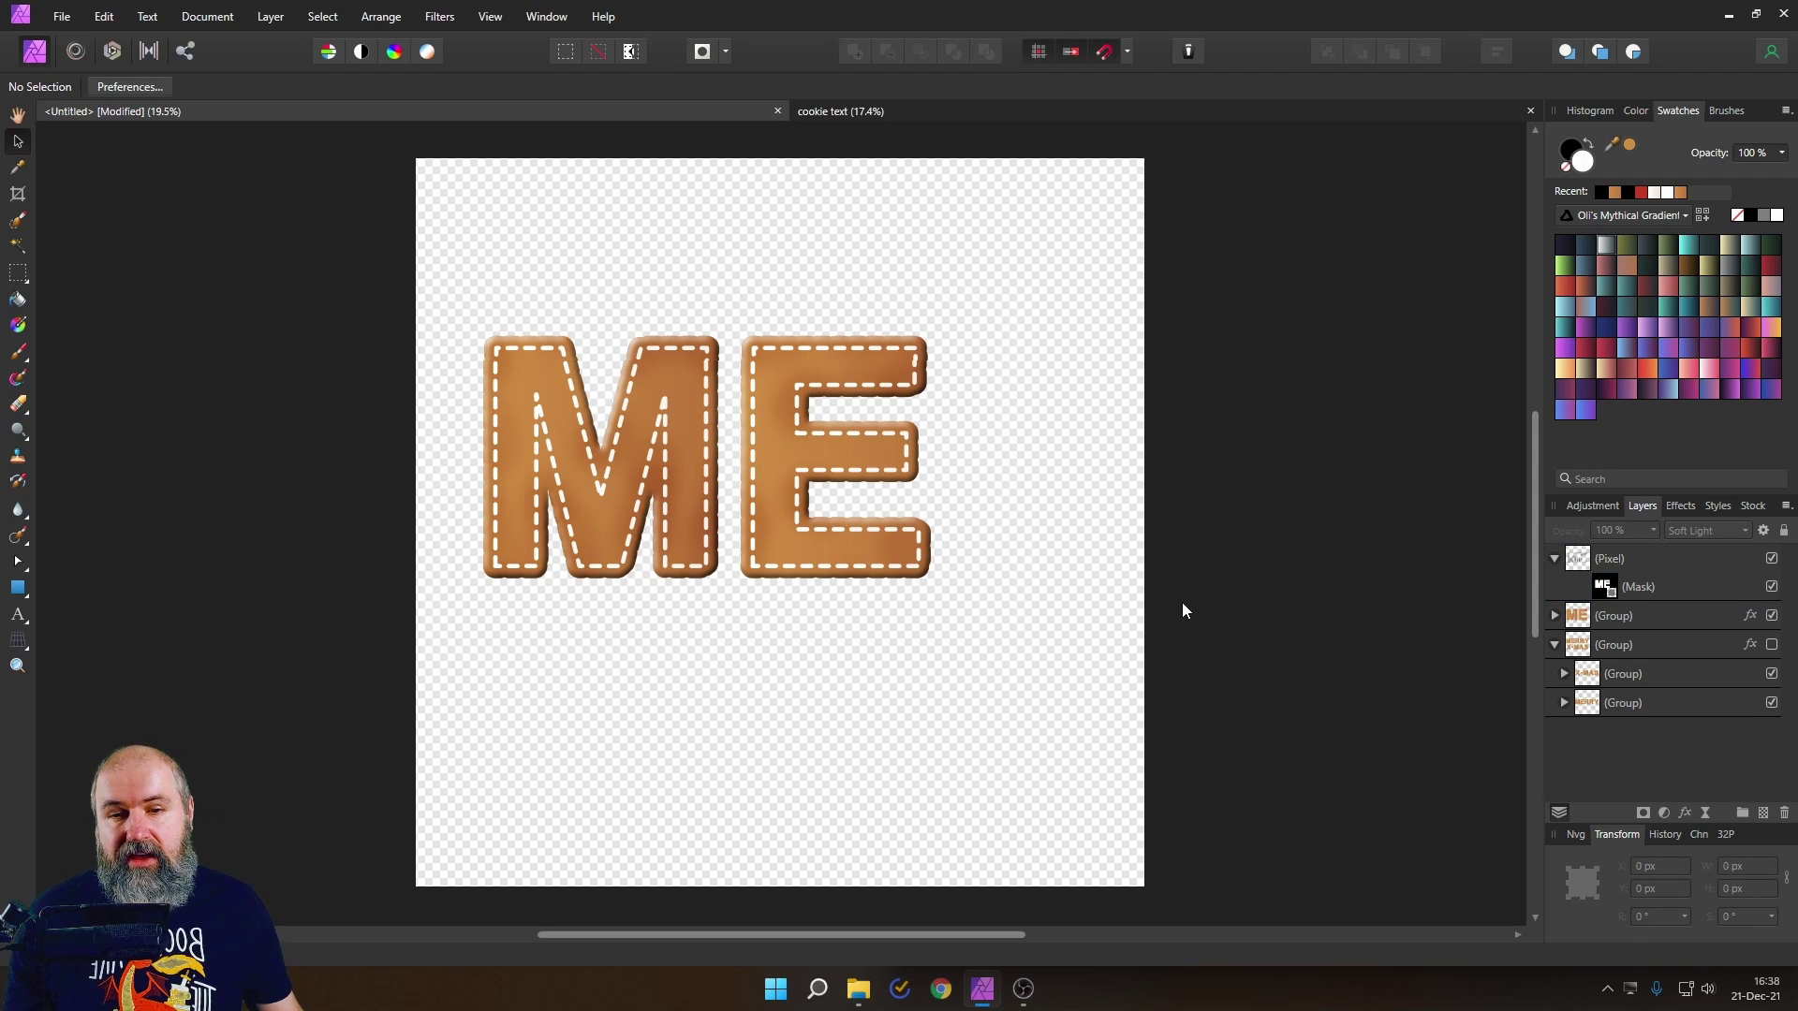